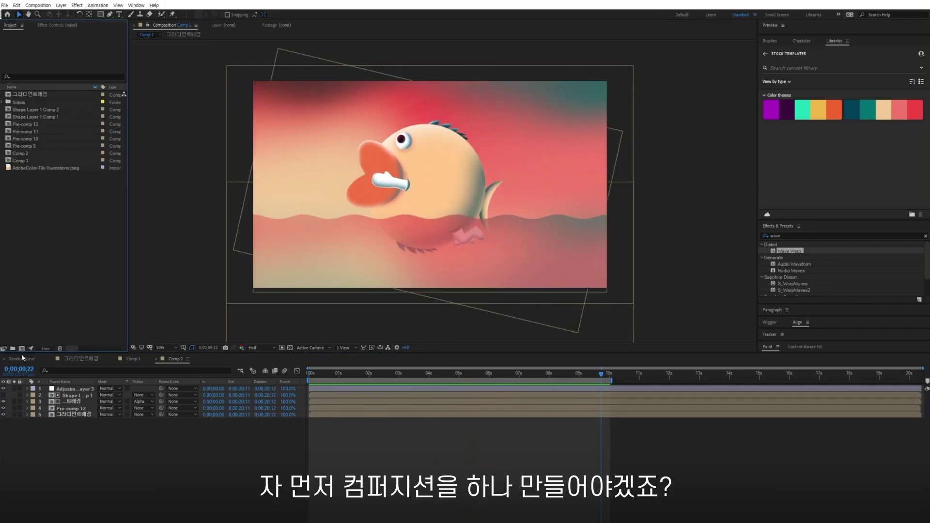
- Create a new HDTV 1080 29.97 composition with a duration of 0;00;10;00
key(ctrl+n)
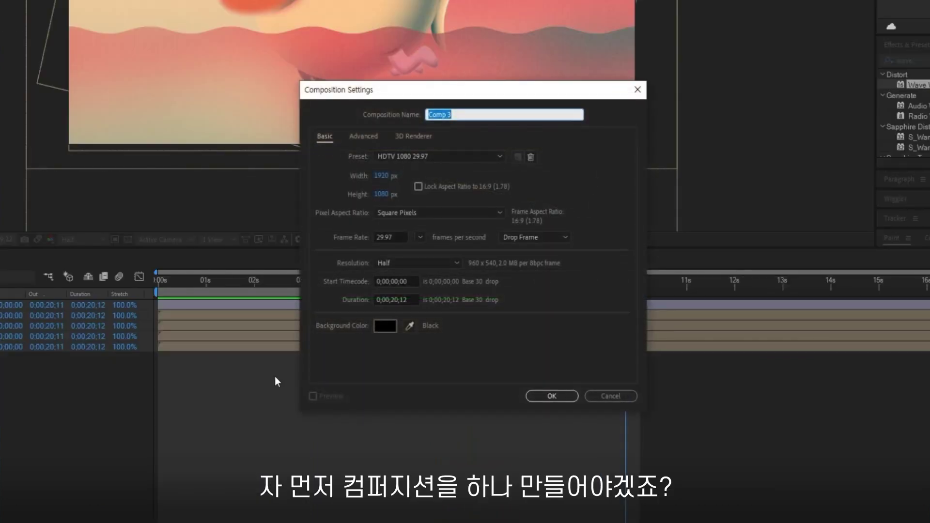
click(392, 300)
text(0;00;10;10)
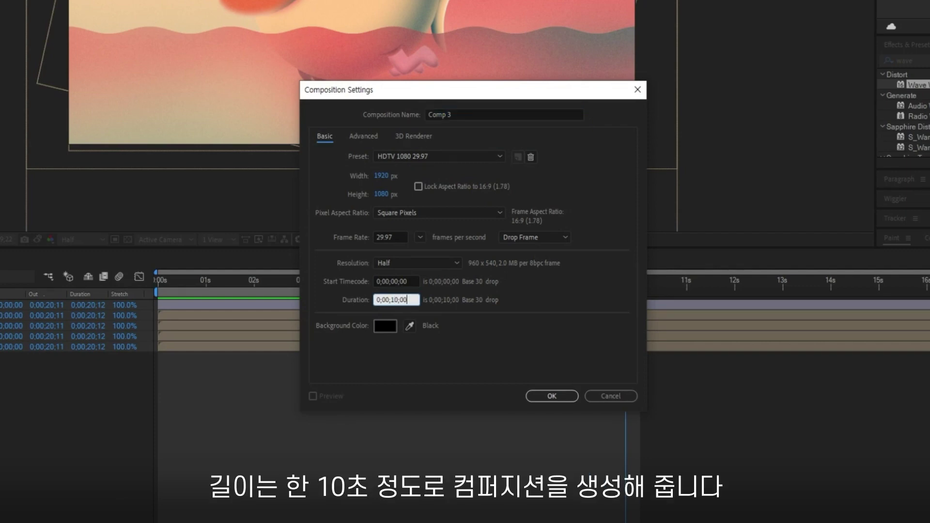
key(Return)
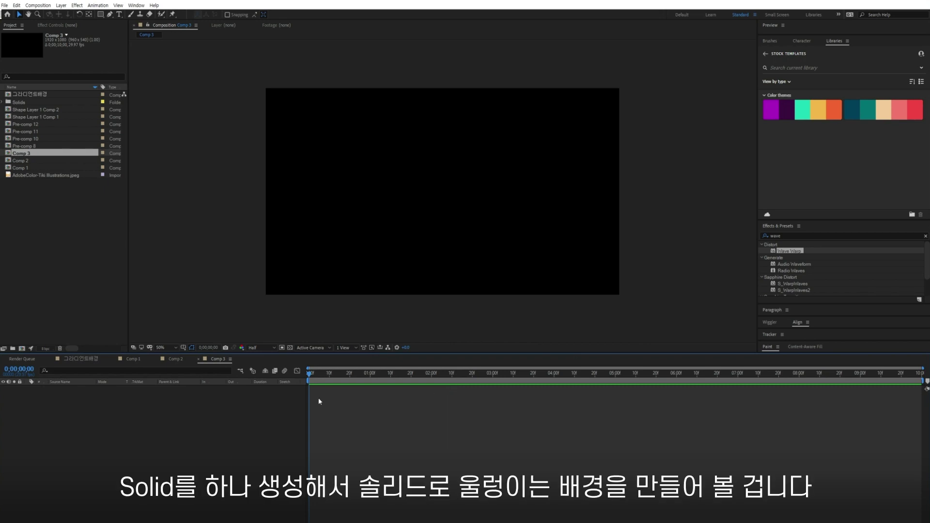
- Add a pale orange 1920 x 1080 px solid layer to the new composition
right_click(348, 402)
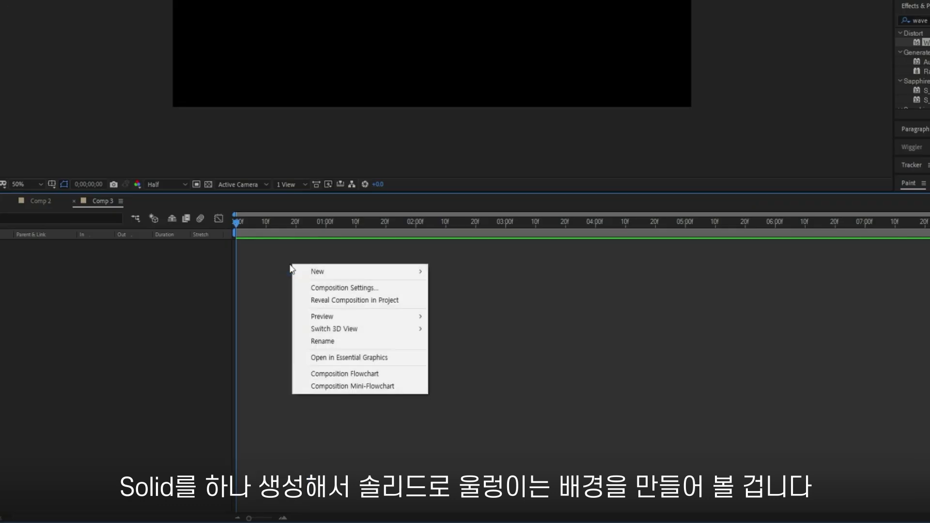
mouse_move(371, 408)
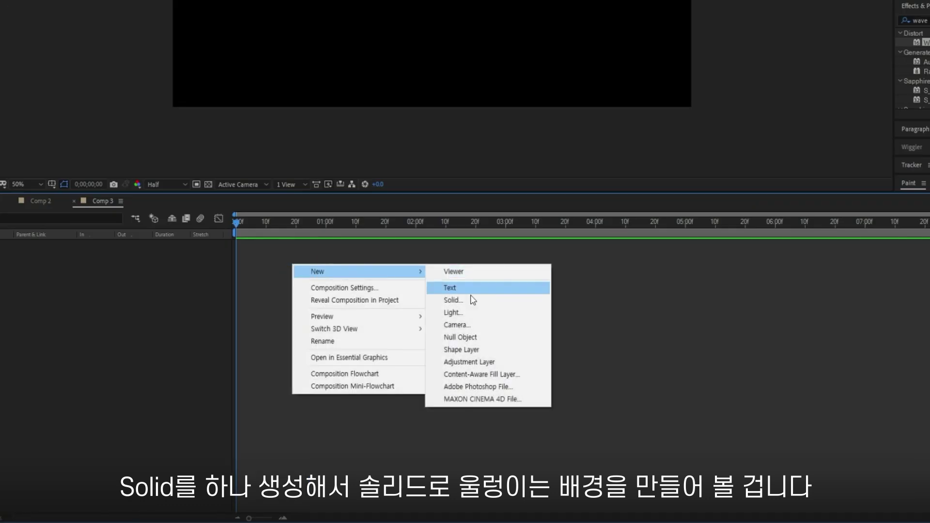
click(458, 300)
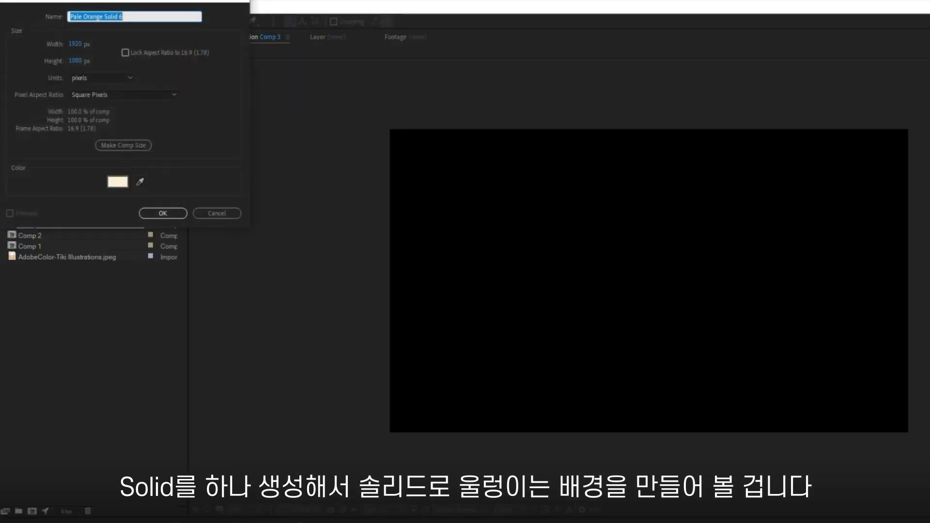
click(218, 215)
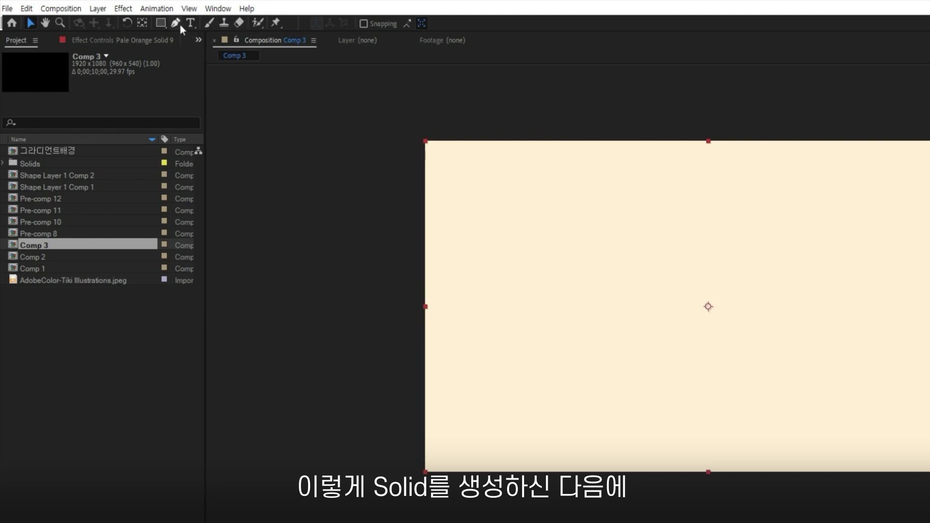
- Draw a closed Pen tool mask on the solid with a wavy upper edge, extending past the frame's sides and bottom
click(178, 24)
drag(363, 216, 407, 196)
drag(510, 194, 569, 221)
drag(399, 170, 415, 176)
drag(489, 182, 588, 169)
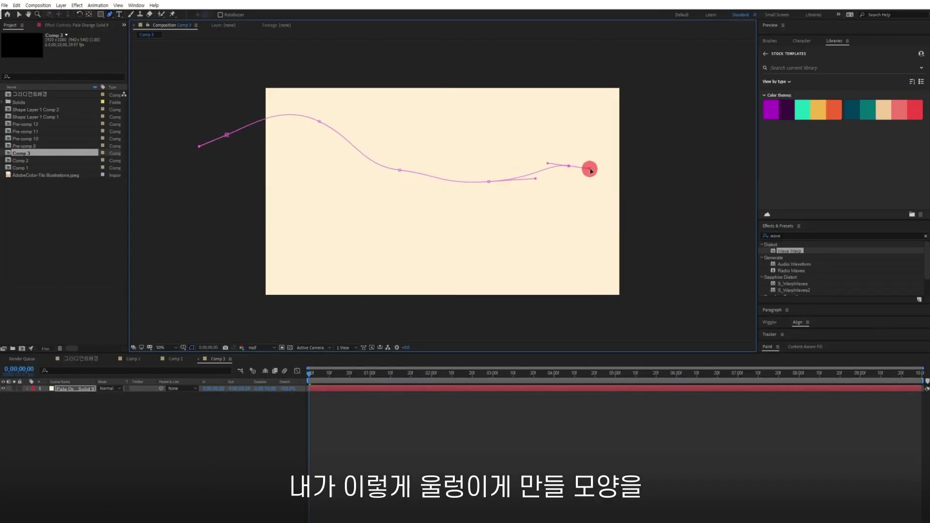
drag(640, 187, 648, 207)
click(650, 323)
click(230, 322)
click(227, 134)
- Reposition the mask's upper points to form deeper, smoother waves that rise toward the right edge of the frame
drag(399, 170, 365, 188)
drag(489, 181, 471, 144)
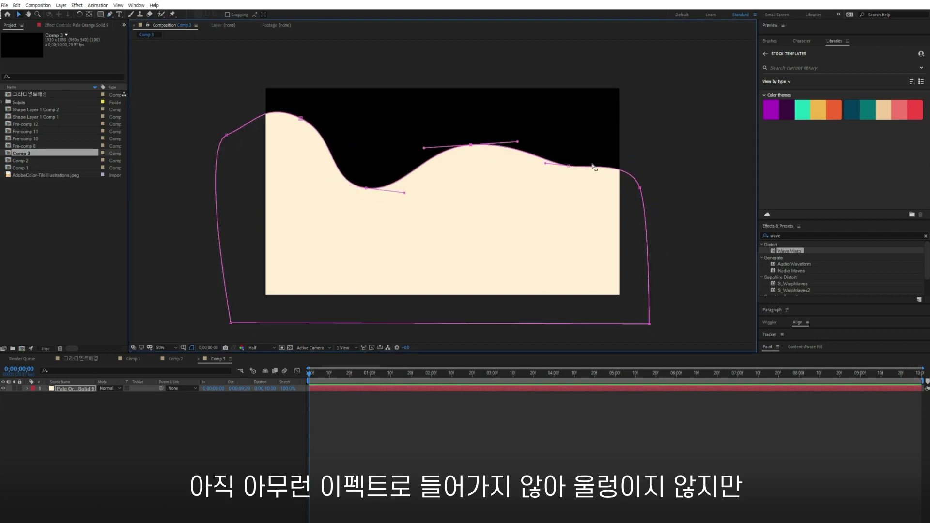
drag(569, 168, 573, 181)
drag(640, 187, 654, 139)
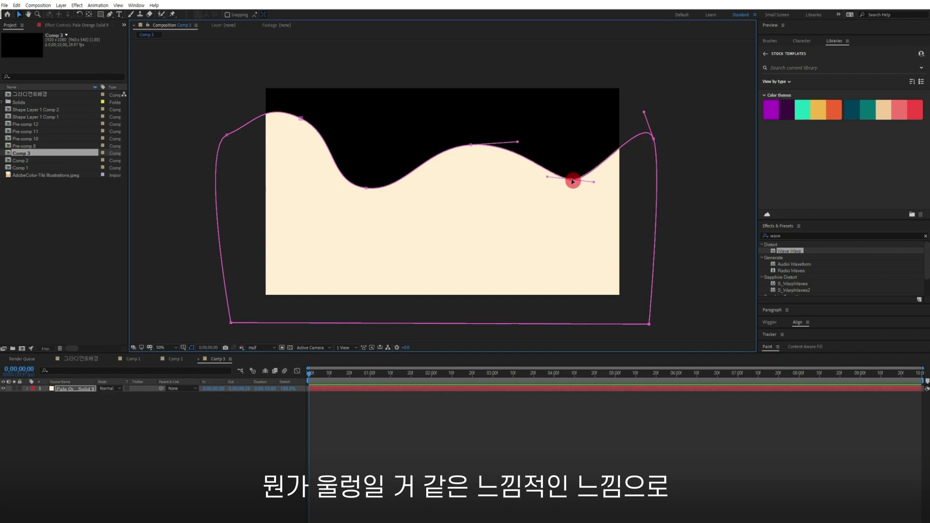
drag(573, 181, 566, 177)
drag(471, 145, 460, 146)
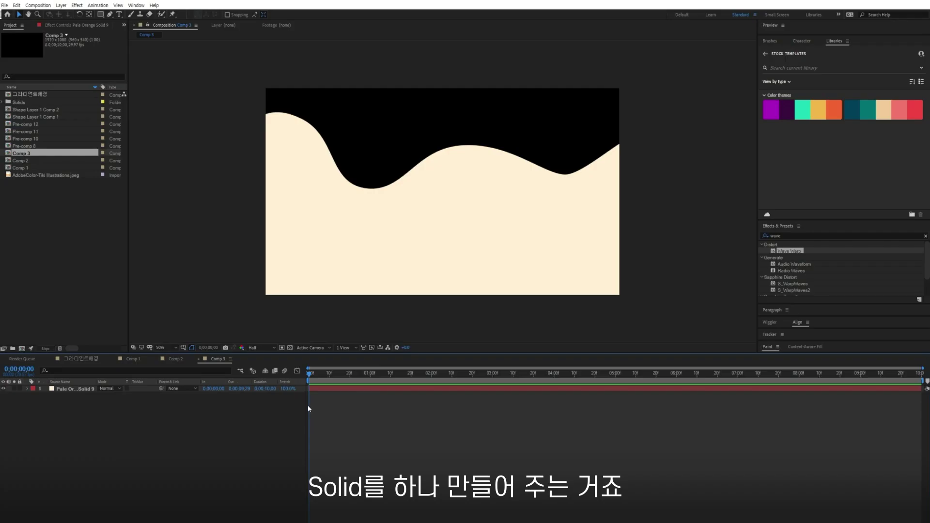
- Find the Generate Fill effect and apply it to the masked solid
click(323, 389)
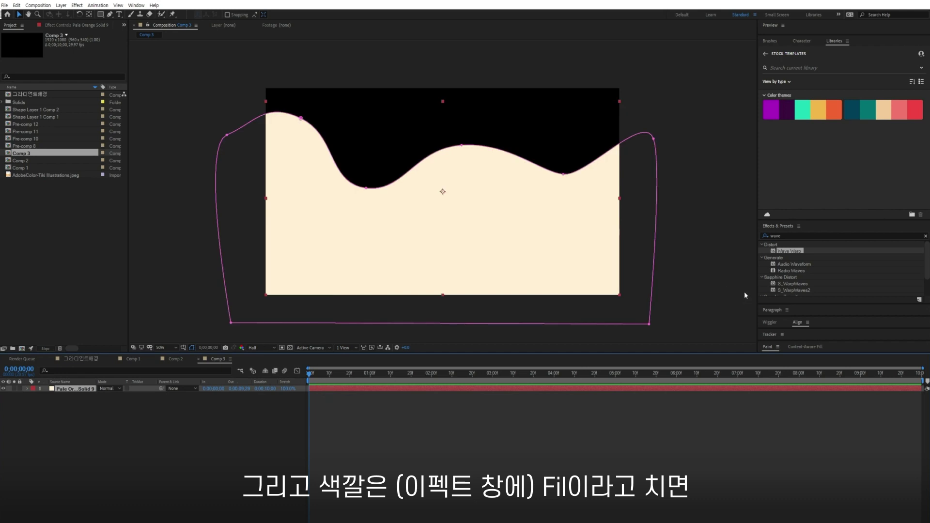
double_click(778, 236)
text(fill)
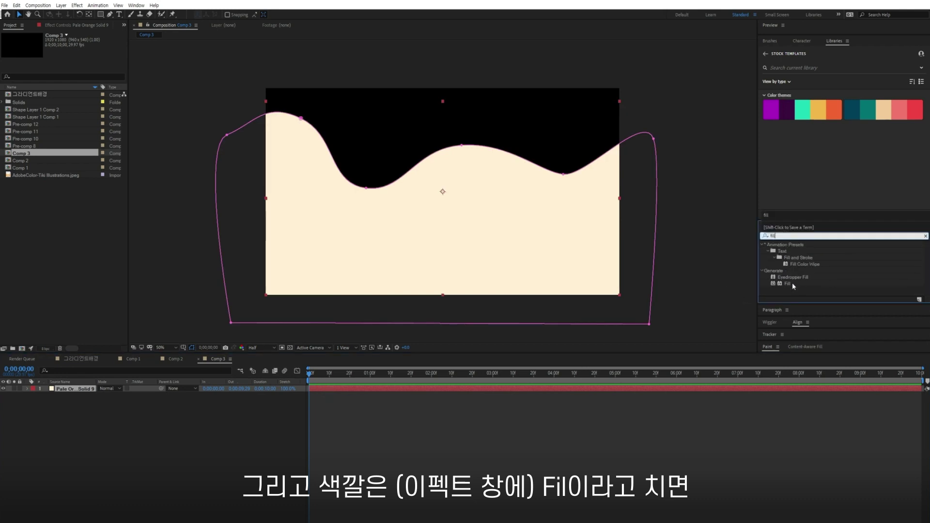
click(791, 284)
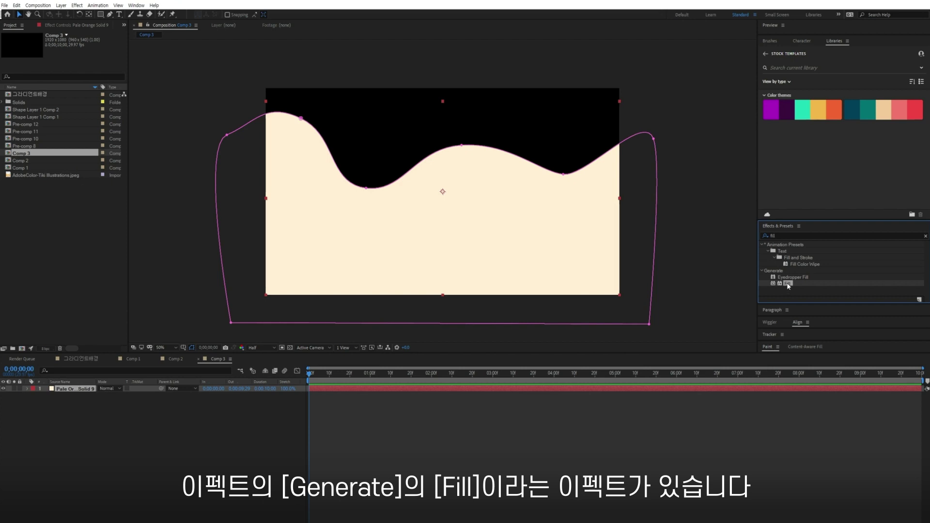
double_click(788, 284)
click(299, 189)
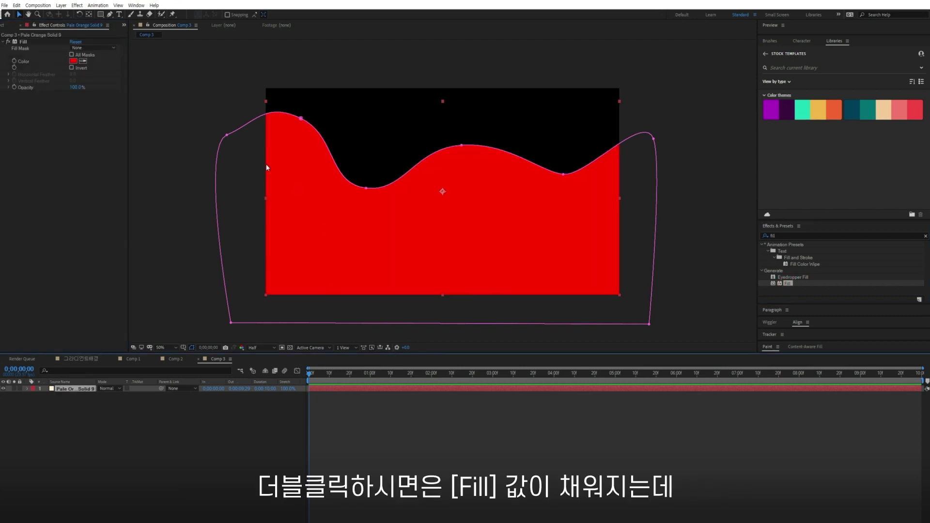
- Set the Fill color by sampling the last red swatch of the teal, cream and red color theme, keeping the solid selected
click(83, 60)
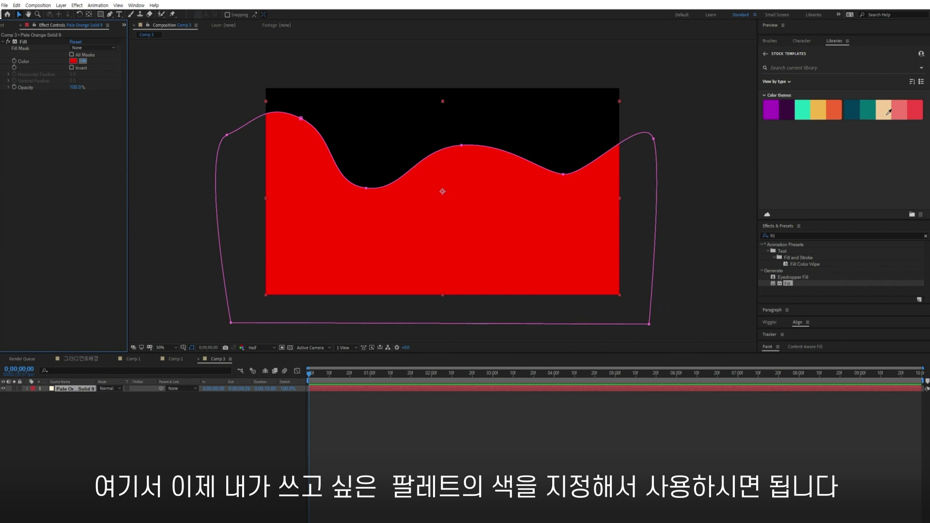
click(918, 109)
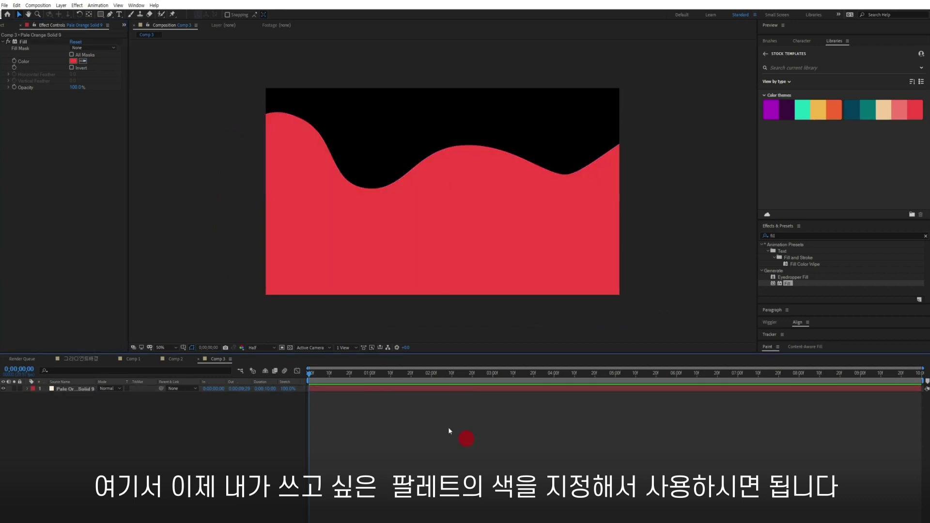
click(332, 395)
click(315, 195)
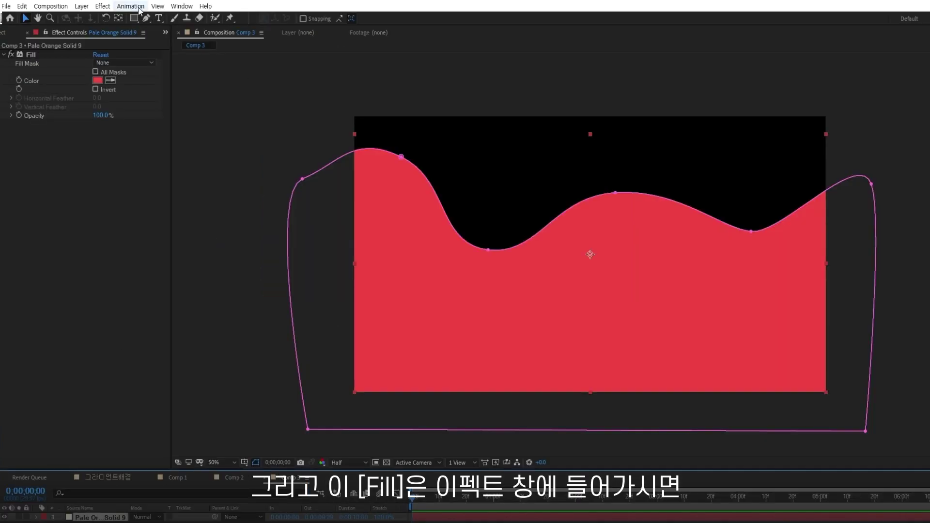
click(139, 8)
mouse_move(102, 6)
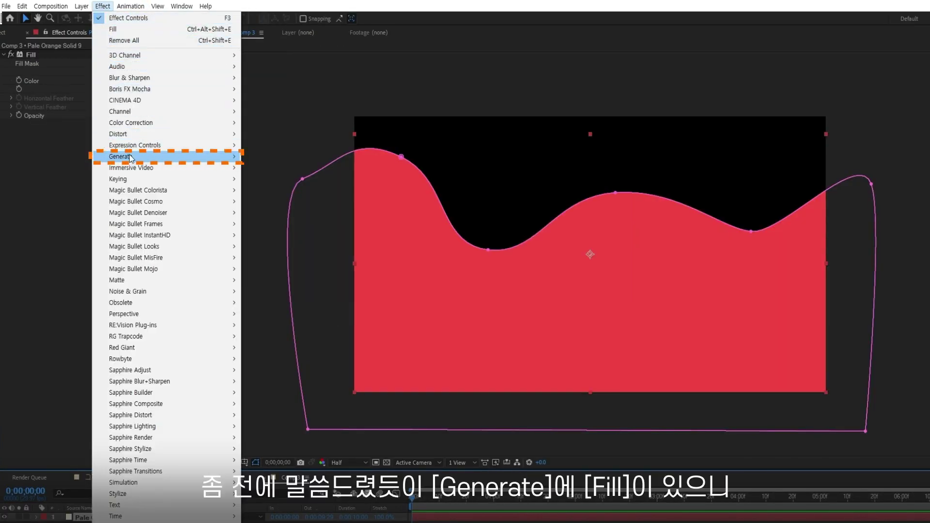
mouse_move(203, 156)
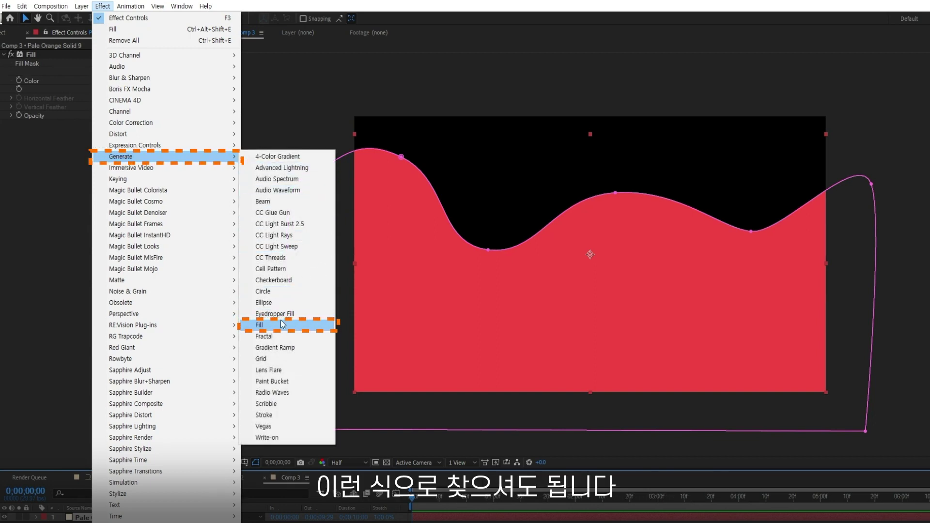
key(Escape)
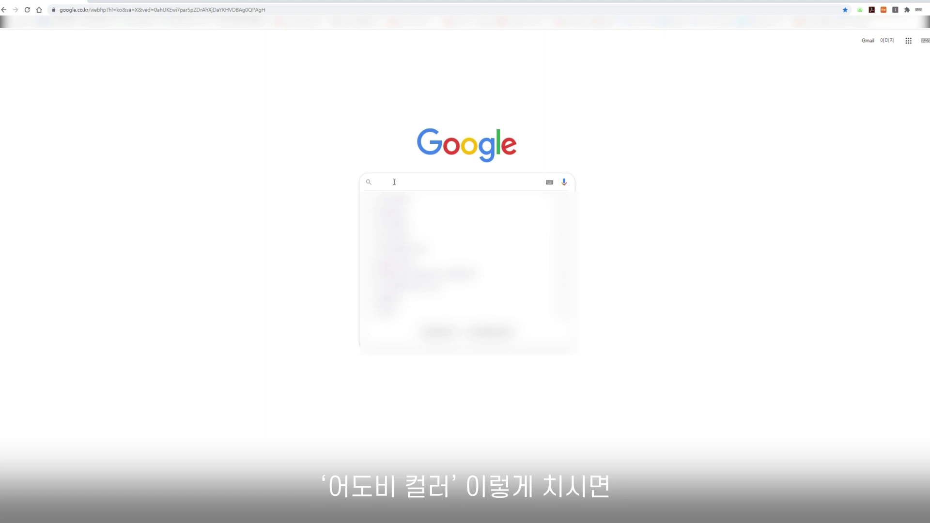
- In the web browser, search Google for "어도비 컬러" and open the Adobe Color site
text(어되비 )
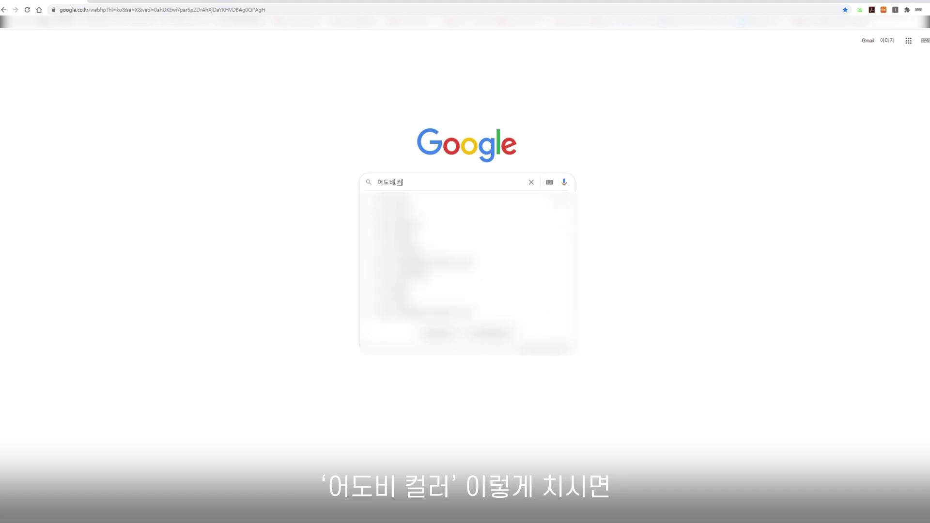
text(컬러)
key(Return)
click(154, 110)
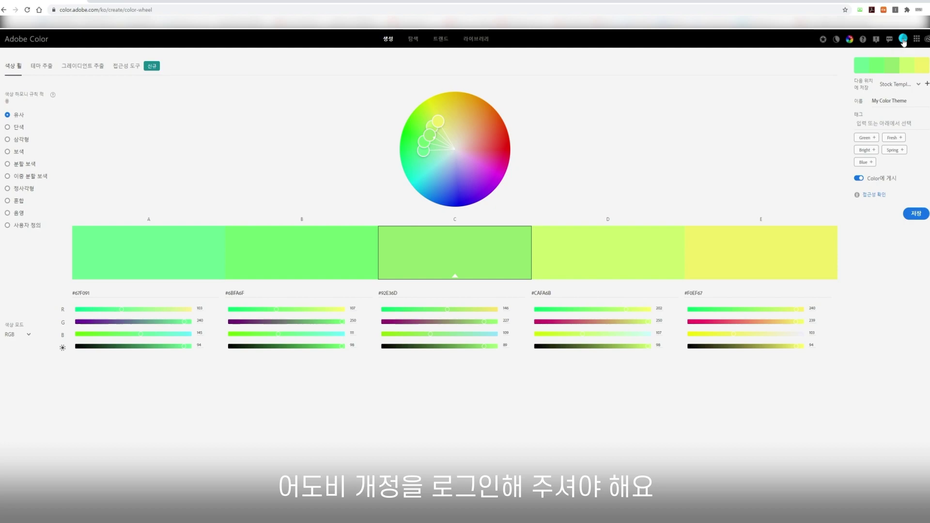
- Browse Adobe Color's Explore and Trends palettes, and open the full Illustration (일러스트레이션) trends gallery
click(414, 38)
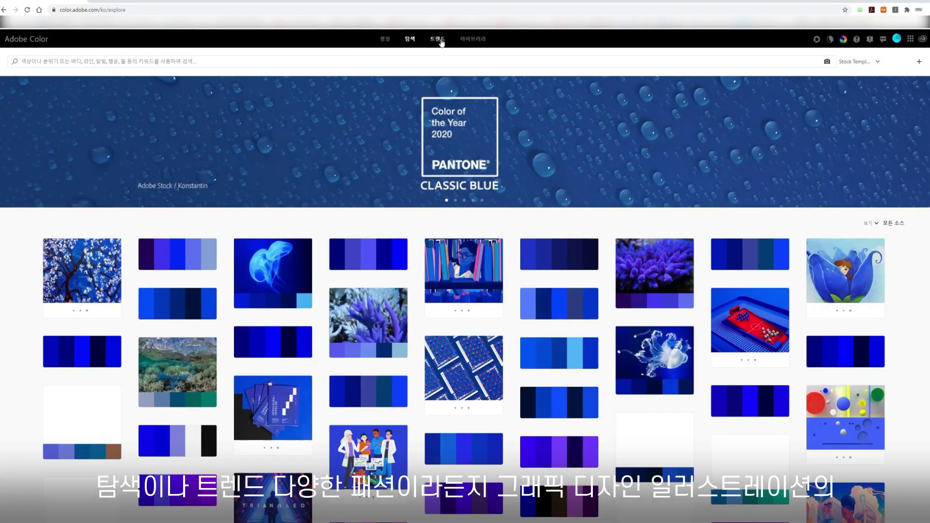
click(439, 40)
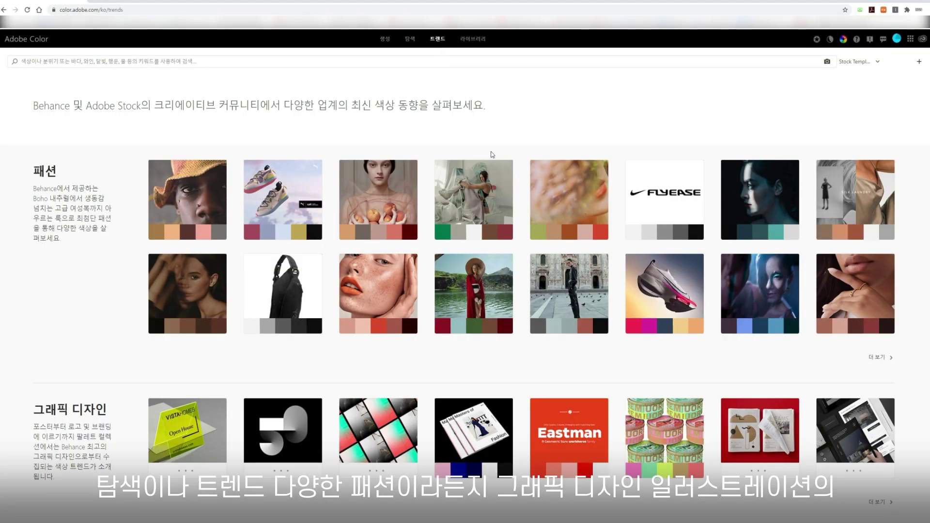
scroll(492, 154, down, 3)
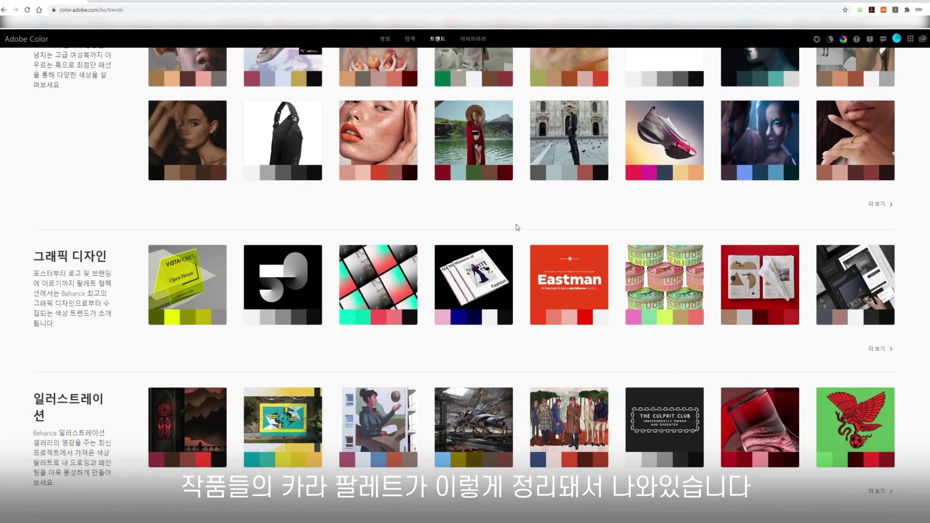
scroll(785, 363, down, 1)
scroll(786, 363, down, 1)
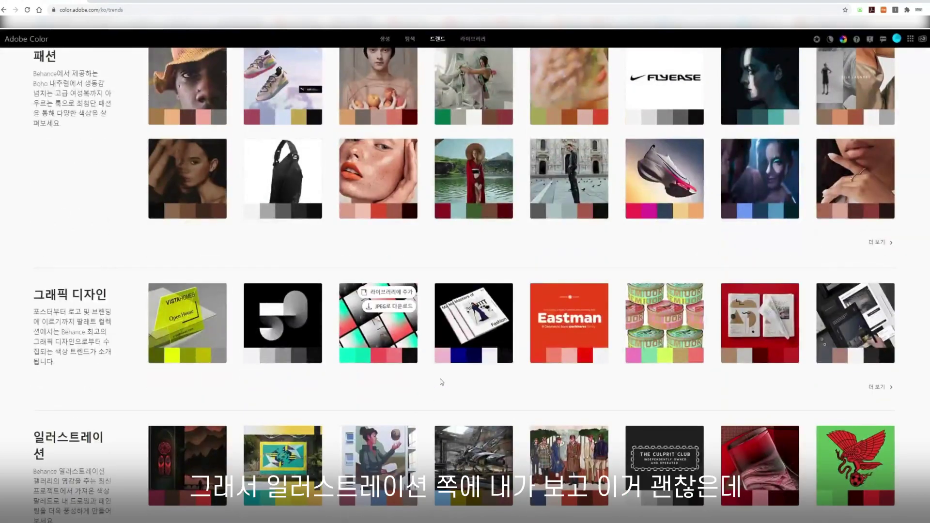
scroll(636, 436, down, 2)
click(880, 415)
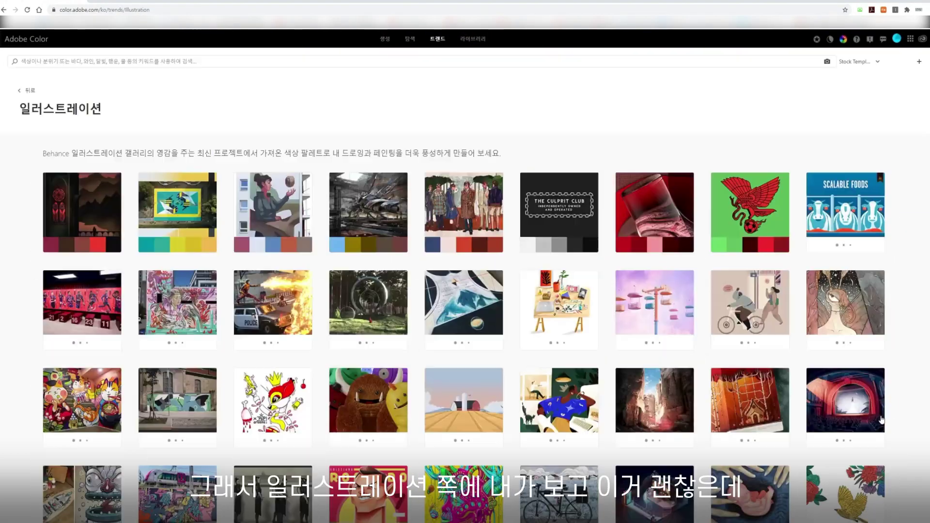
- Browse to page 3 of the illustration gallery and add the bird illustration's blue, orange and red palette to the library
scroll(860, 151, down, 1)
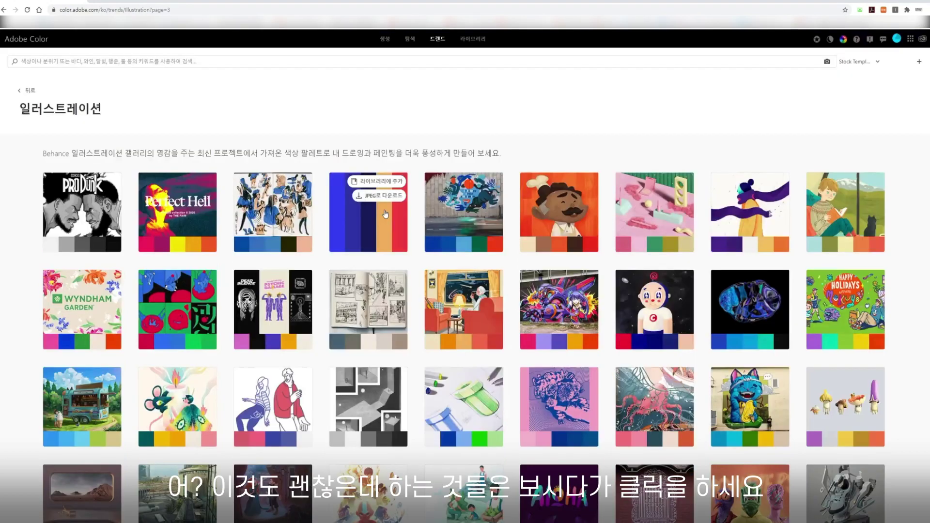
click(384, 210)
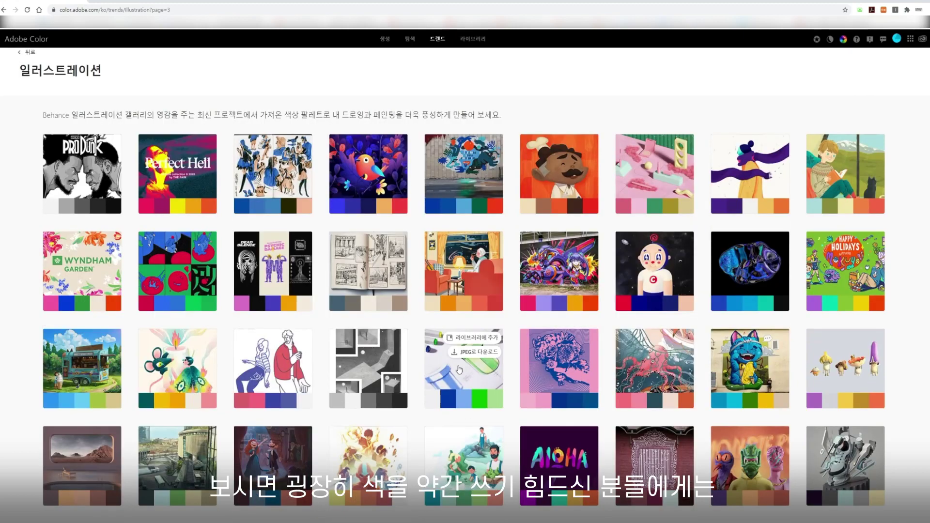
scroll(284, 86, down, 1)
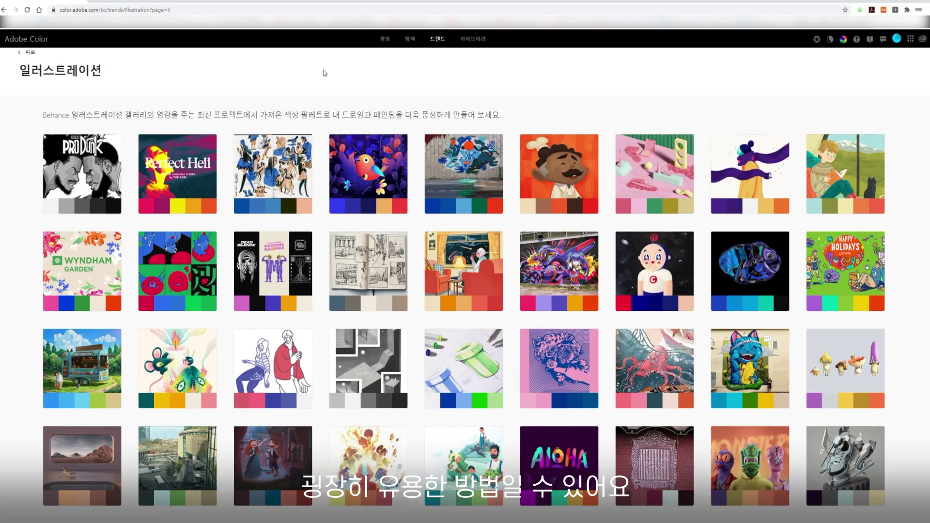
mouse_move(392, 154)
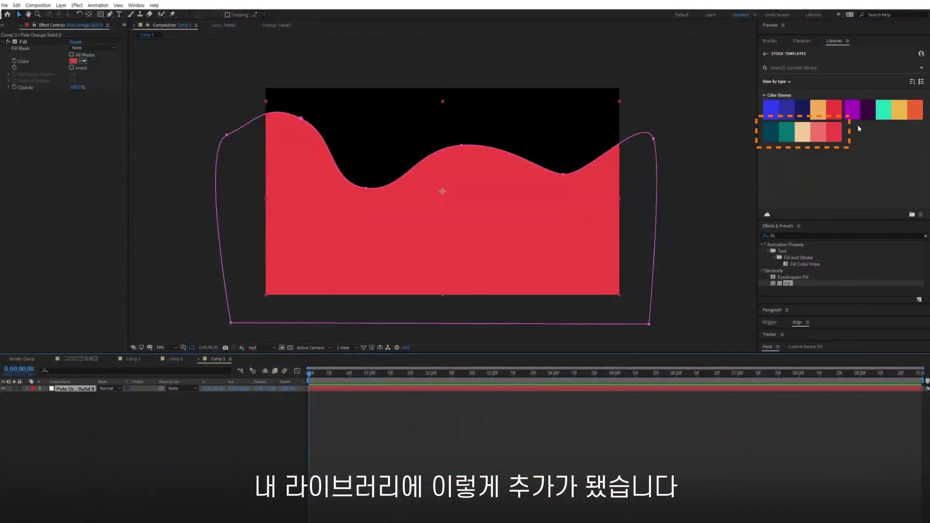
- Switch back to After Effects and hide the Libraries panel
click(818, 180)
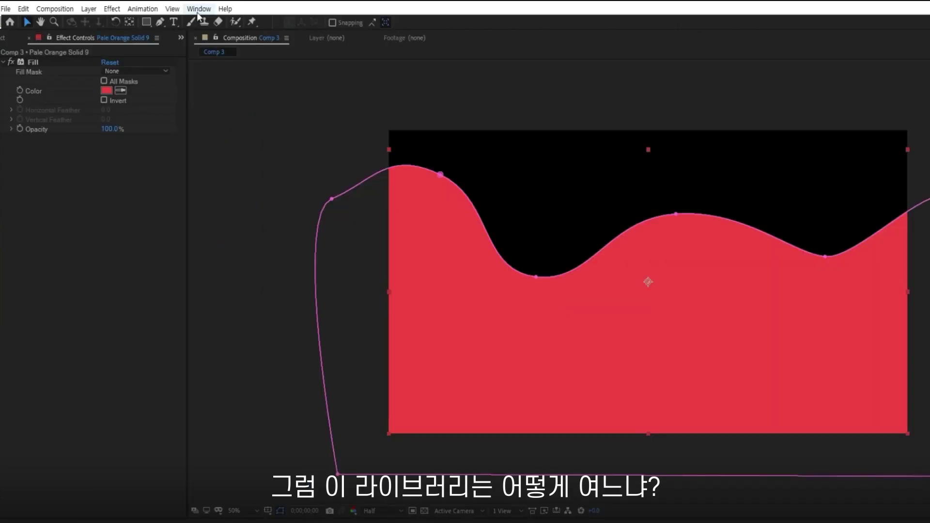
click(198, 10)
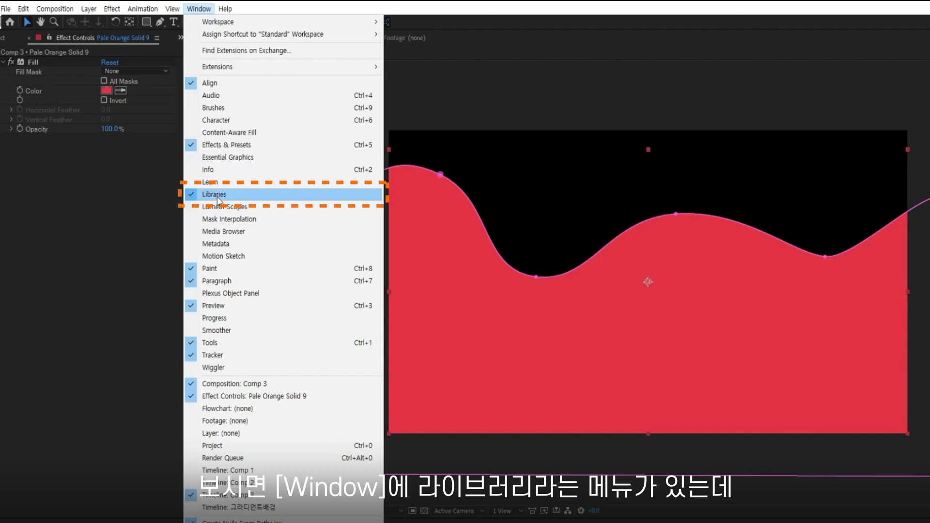
click(217, 194)
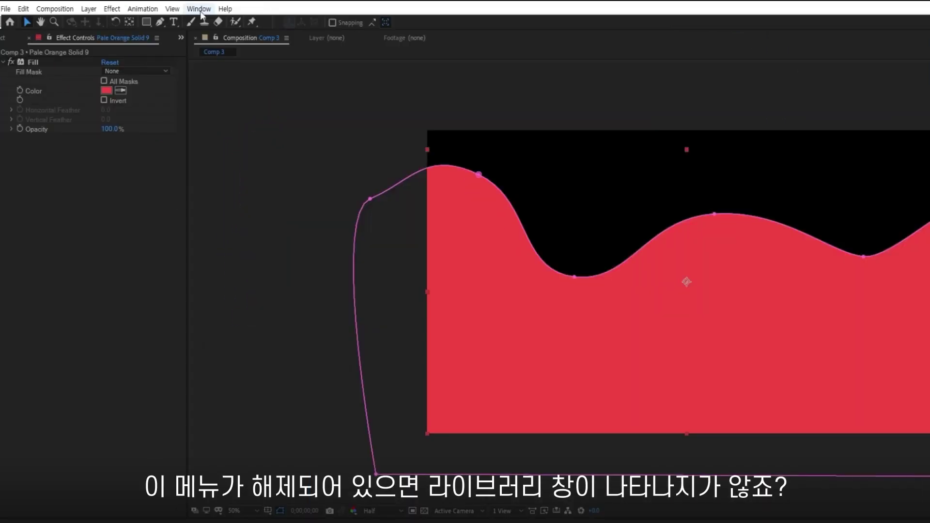
- Show the Libraries panel and open the Stock Templates library
click(201, 11)
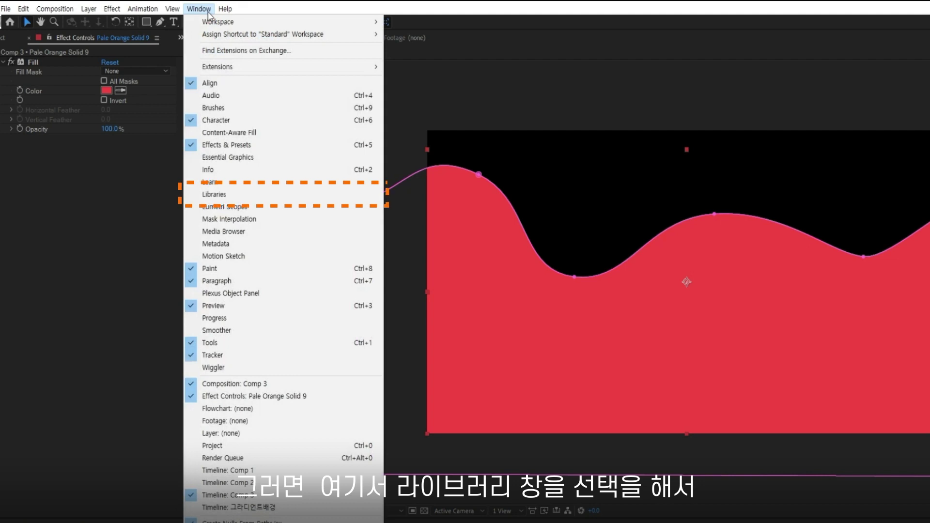
click(211, 195)
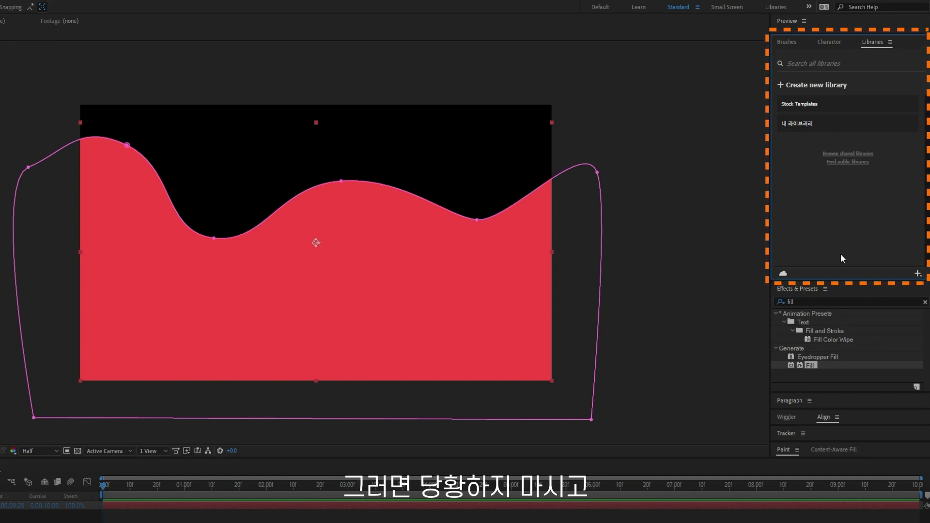
click(790, 110)
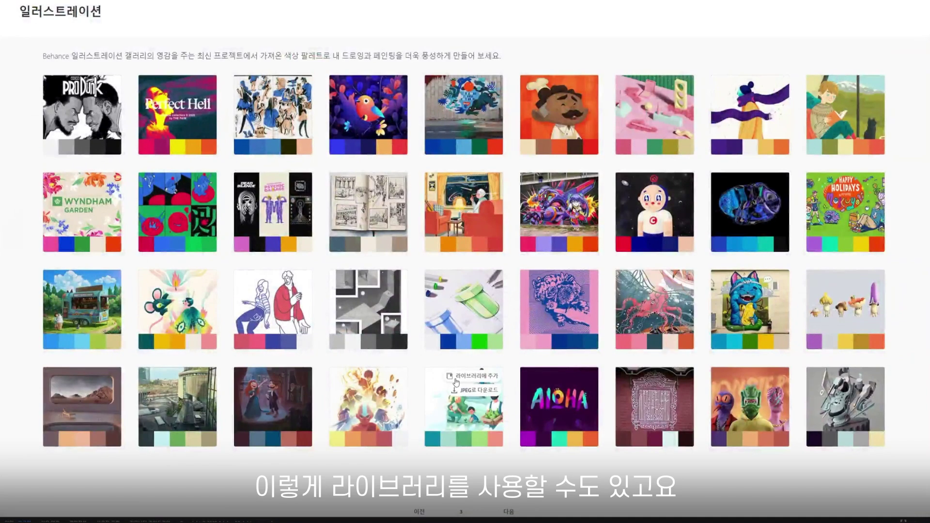
- Download the bird illustration's palette from Adobe Color as a JPEG and import AdobeColor-Little Bird (1).jpeg into the After Effects project
click(384, 99)
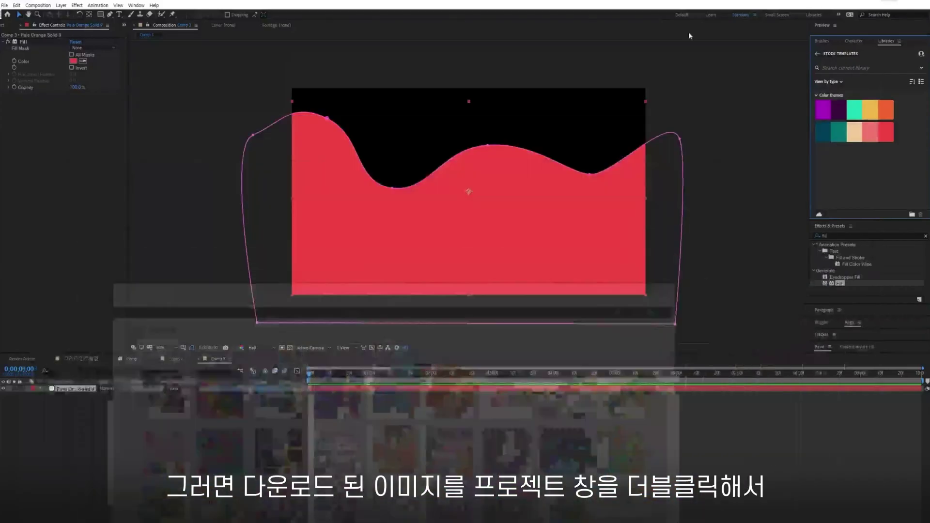
click(4, 25)
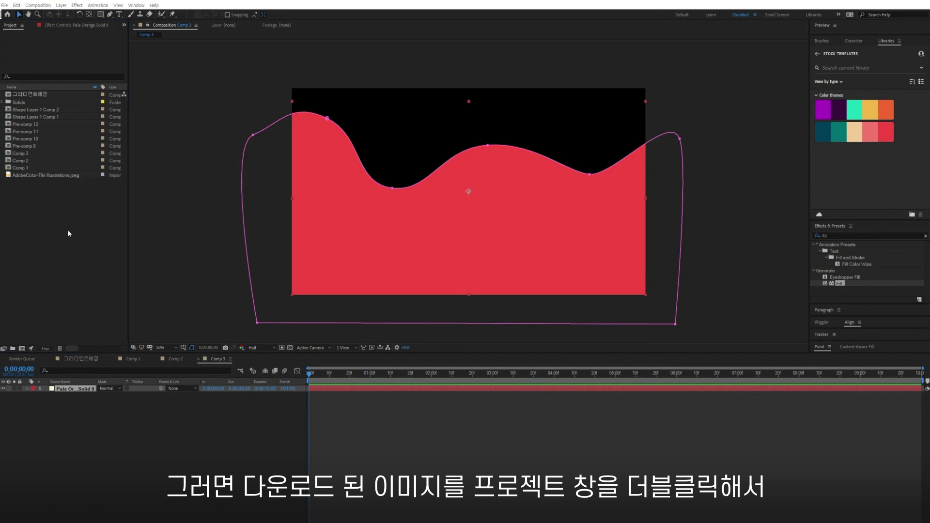
double_click(68, 233)
click(162, 92)
click(375, 356)
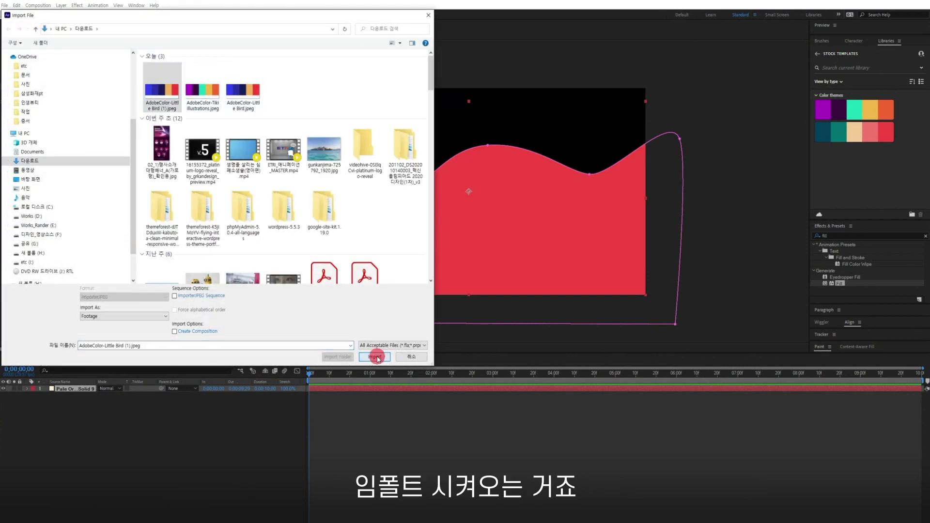
- Add the Little Bird palette image to Comp 3, scaled to 20% and placed in the frame's upper-left corner
drag(49, 182, 371, 135)
key(s)
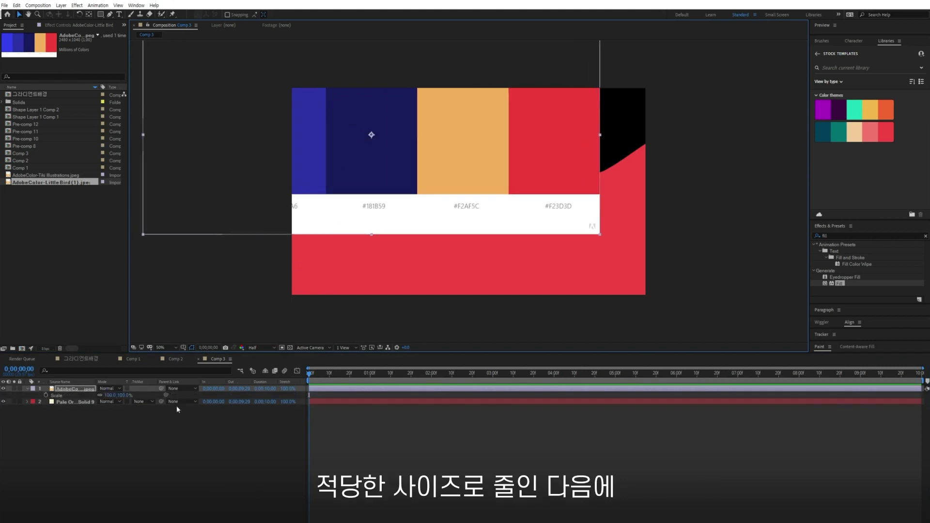
drag(123, 397, 99, 397)
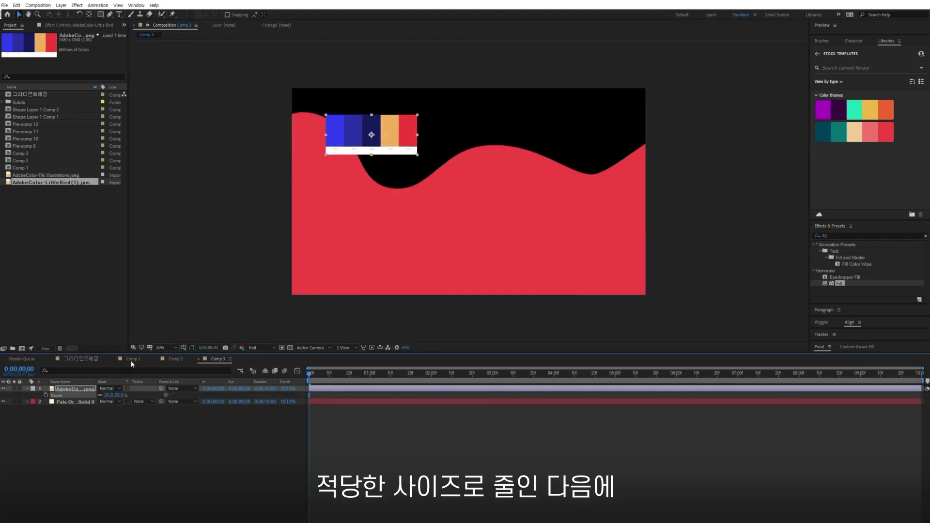
drag(407, 136, 372, 111)
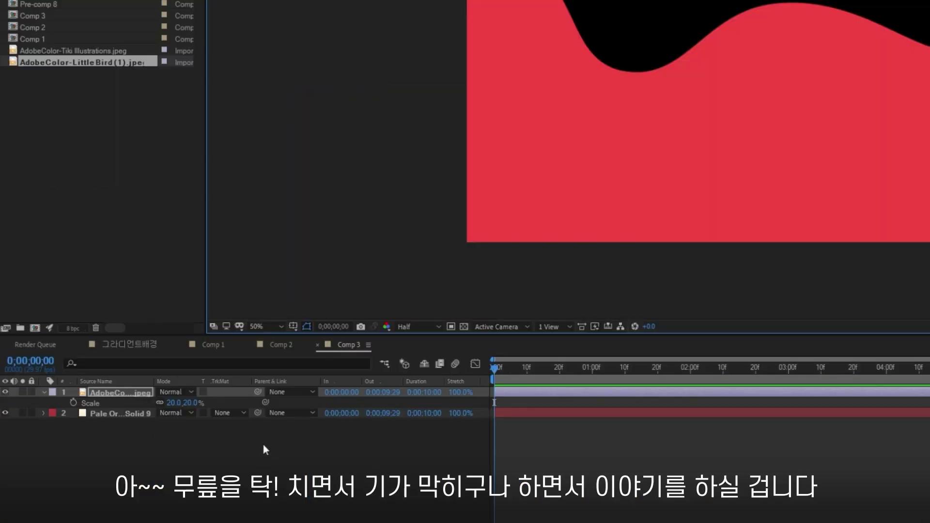
- Turn the Little Bird palette layer into a guide layer and deselect it
right_click(120, 391)
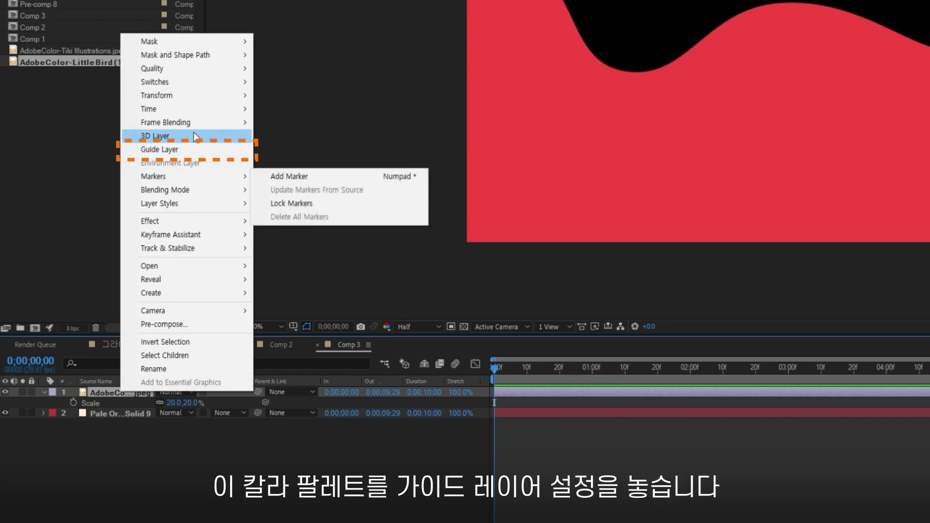
click(189, 153)
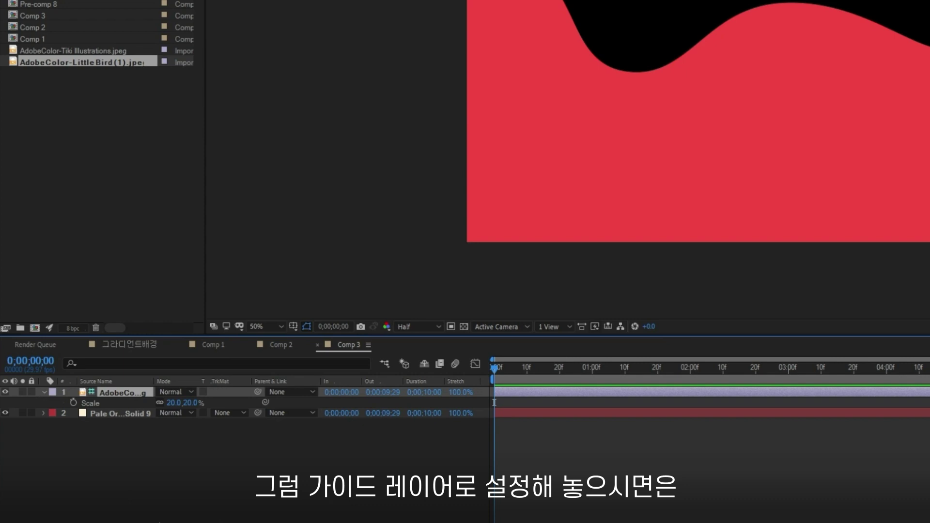
click(145, 511)
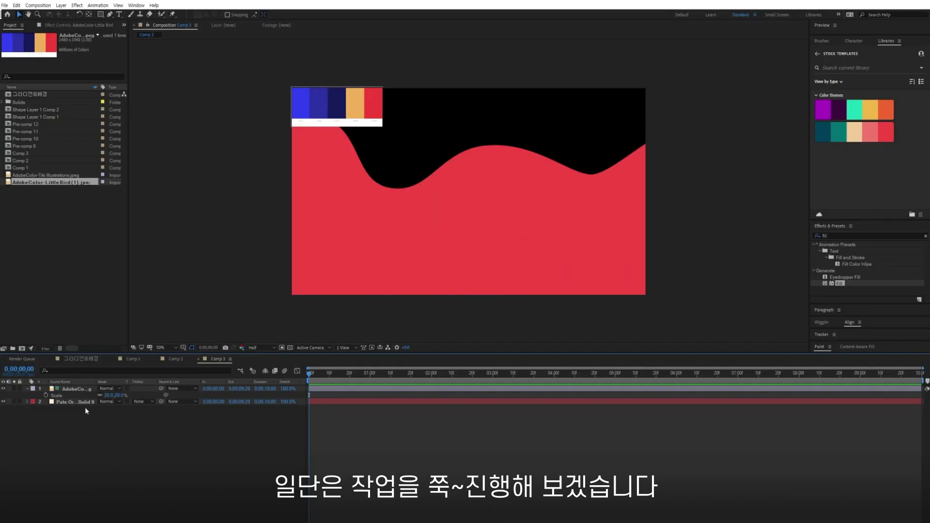
- Preview the fish animations in Comp 1 and Comp 2, and return to Comp 3
click(71, 402)
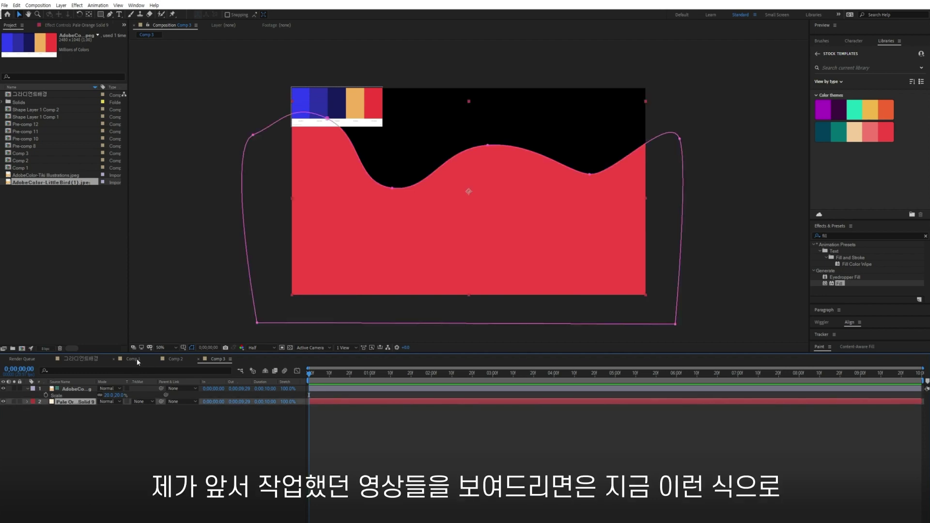
click(134, 359)
key(space)
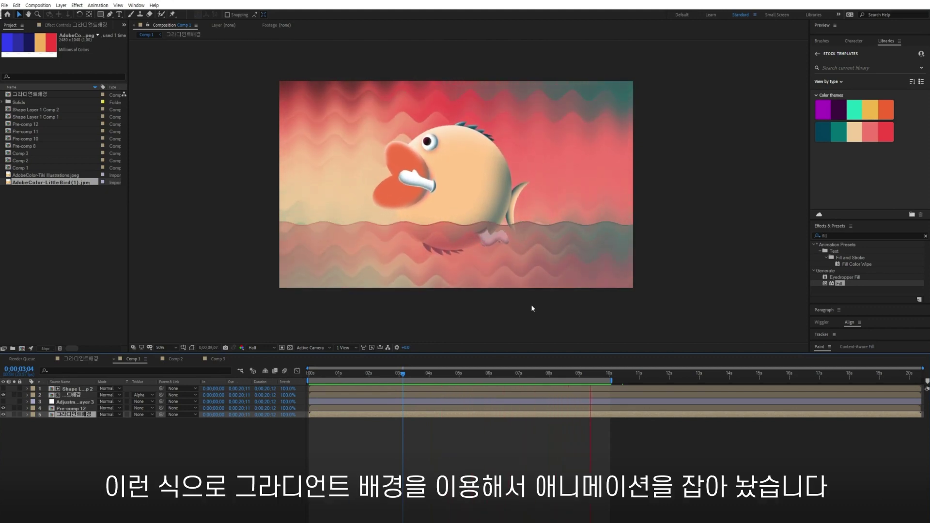
drag(541, 372, 568, 376)
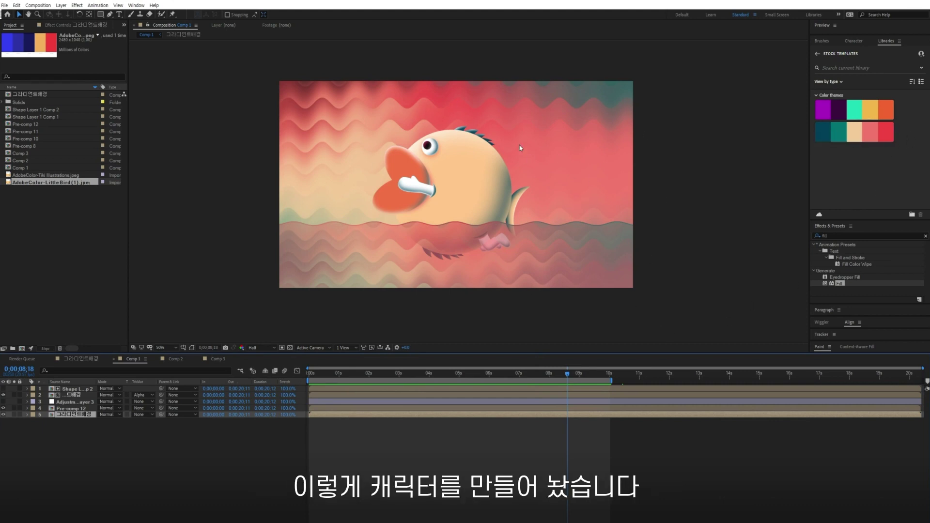
click(176, 359)
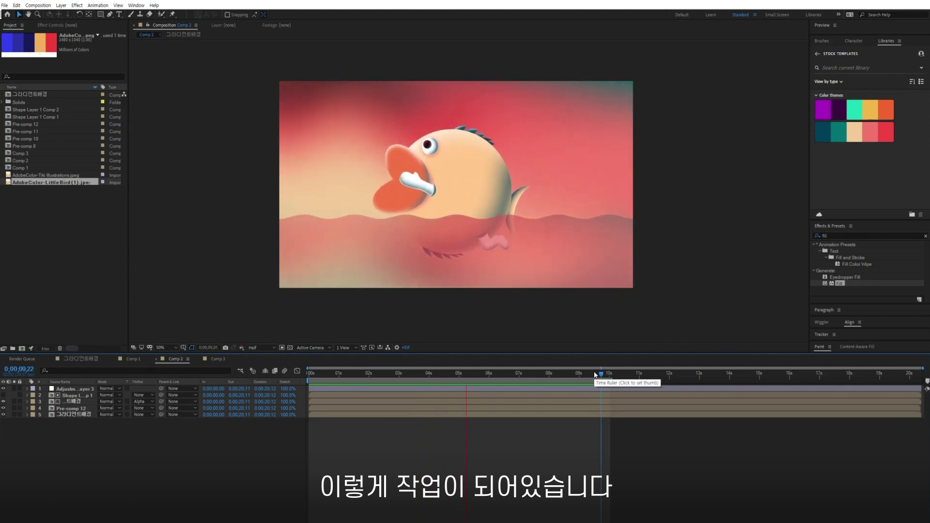
click(217, 358)
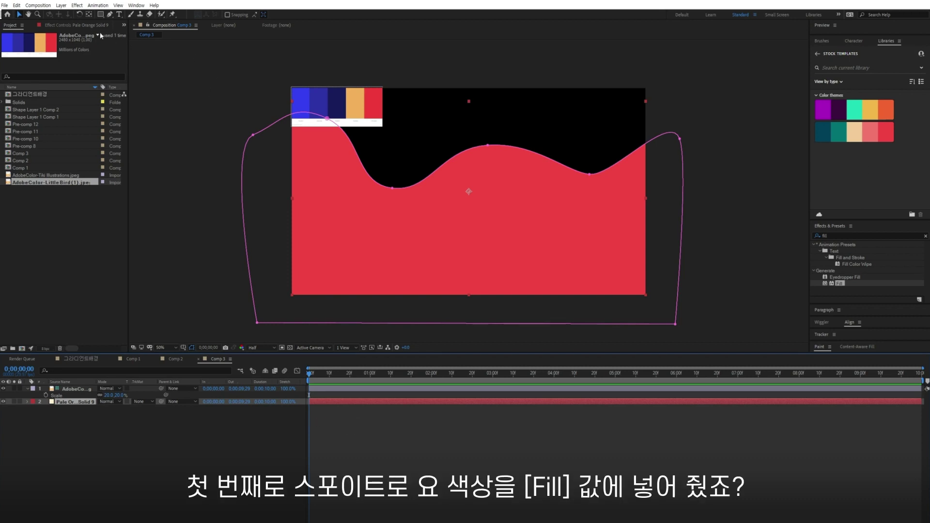
- Show the Fill settings of the Pale Orange solid, duplicate the layer and move the copy below the original
click(77, 25)
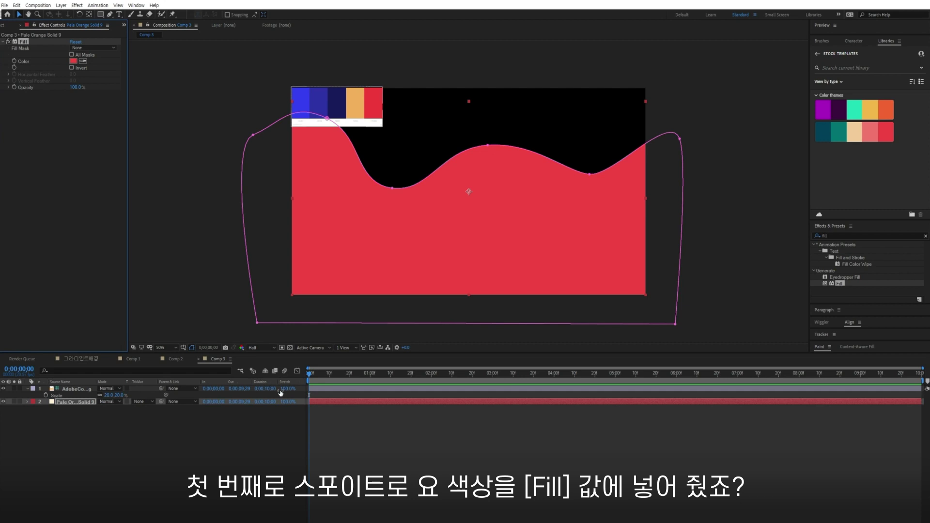
click(332, 409)
click(318, 400)
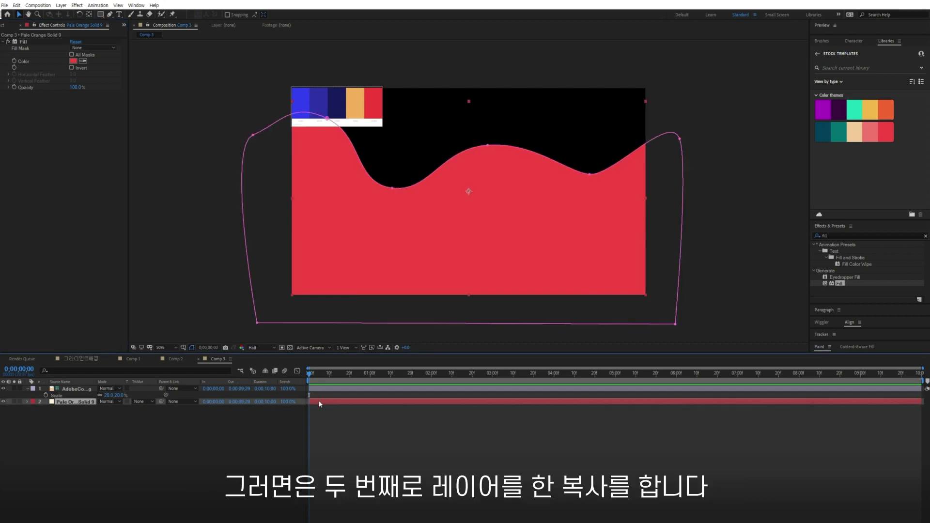
key(ctrl+d)
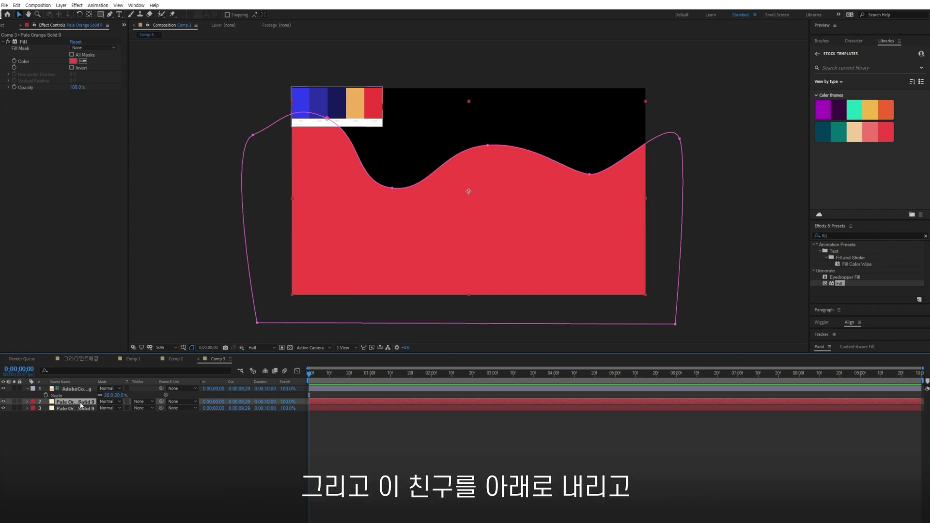
drag(83, 402, 83, 431)
- Reshape the lower copy's mask into a different wave and sample the palette's light coral as its Fill color
drag(495, 166, 444, 170)
drag(392, 188, 385, 224)
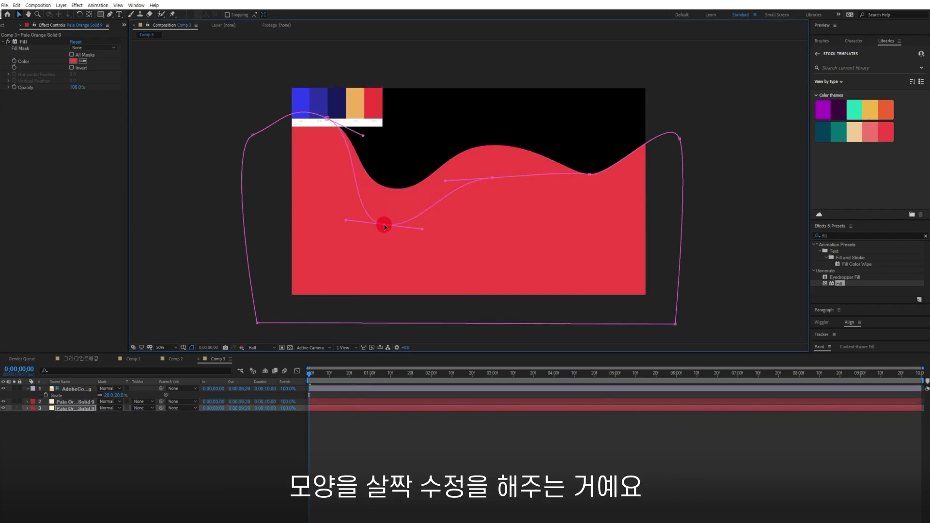
drag(327, 117, 316, 154)
drag(255, 141, 235, 189)
drag(589, 173, 580, 133)
drag(681, 139, 711, 164)
drag(492, 178, 488, 196)
click(83, 60)
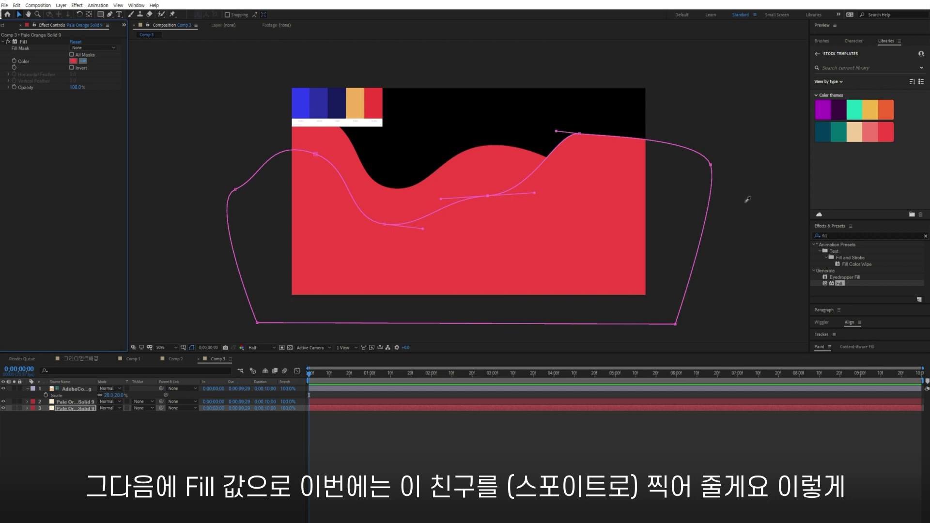
click(873, 132)
- Adjust the coral layer's mask points so its wave rises above the red wave on the right and follows it on the left
drag(580, 134, 596, 114)
drag(487, 196, 460, 137)
drag(459, 138, 514, 159)
drag(595, 116, 610, 128)
drag(460, 137, 497, 123)
drag(386, 221, 381, 192)
drag(316, 154, 317, 78)
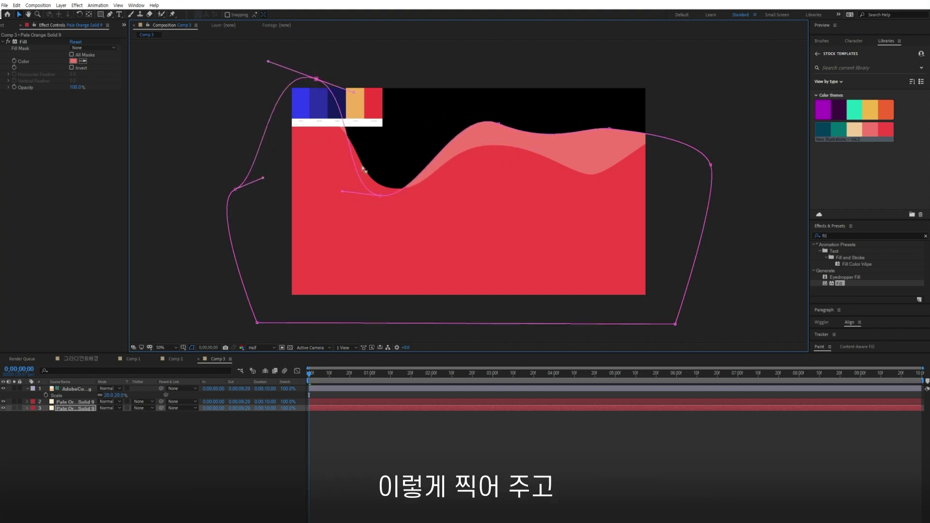
drag(381, 195, 389, 187)
- Duplicate the red wave layer and reshape the copy's mask with a raised left crest and a deep central dip
click(74, 403)
key(ctrl+d)
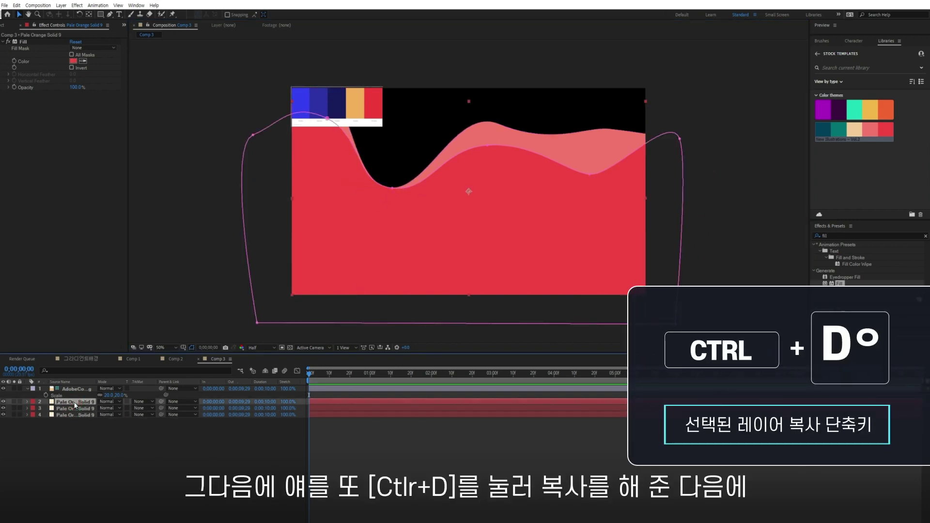
drag(487, 145, 485, 228)
drag(392, 188, 371, 219)
drag(327, 119, 300, 147)
drag(680, 139, 687, 233)
mouse_move(590, 174)
mouse_down()
mouse_move(580, 215)
mouse_move(578, 172)
mouse_up()
drag(253, 135, 252, 205)
drag(371, 225, 391, 158)
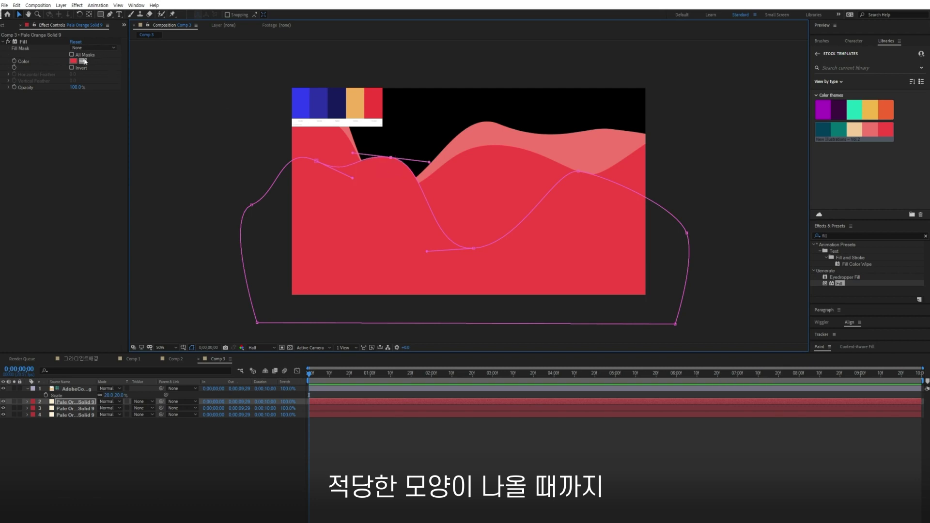
- Fill the new front wave with the palette's beige and smooth the left side of its mask
click(84, 61)
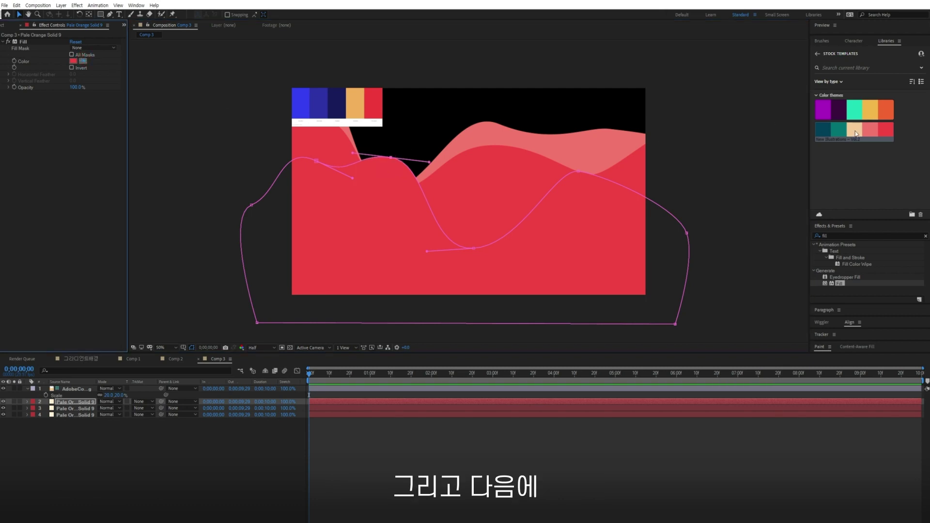
click(856, 130)
drag(252, 205, 266, 208)
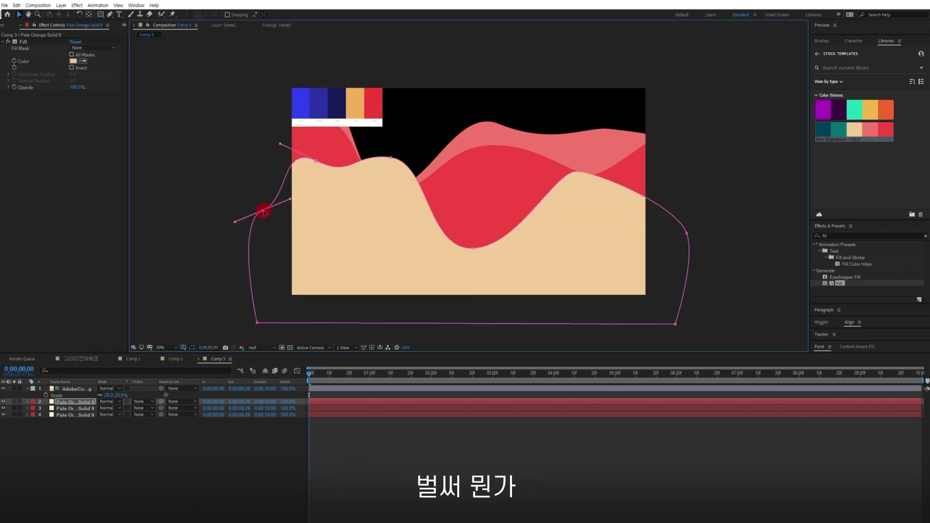
drag(280, 156, 270, 141)
drag(291, 201, 261, 185)
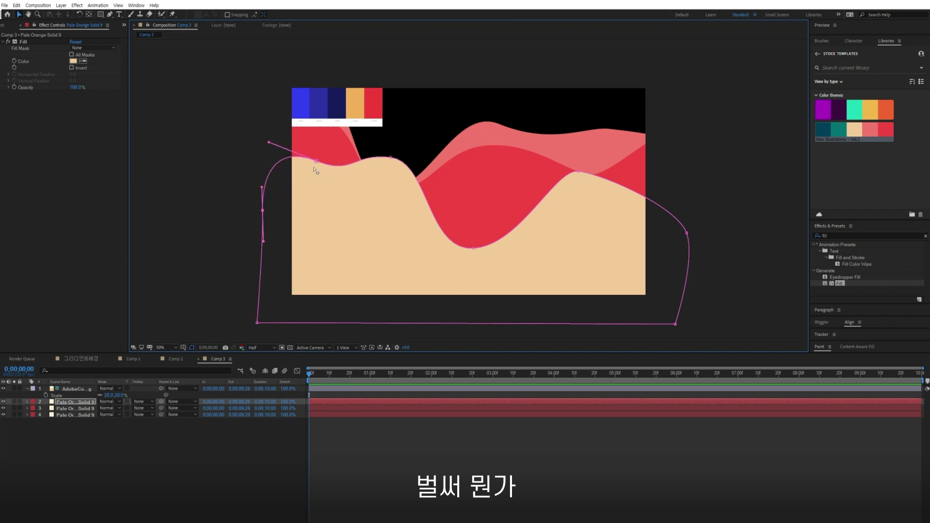
click(392, 156)
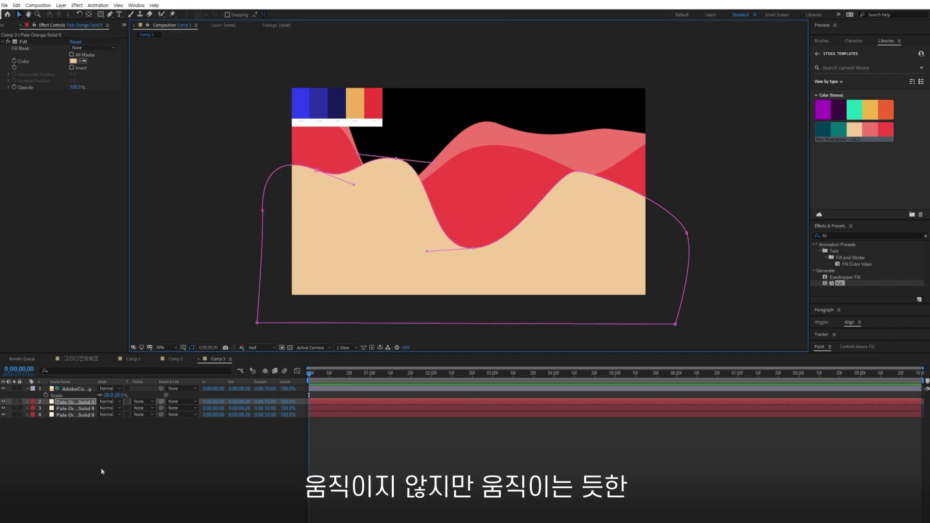
- Duplicate the beige wave layer and fill the copy with the palette's green
click(78, 402)
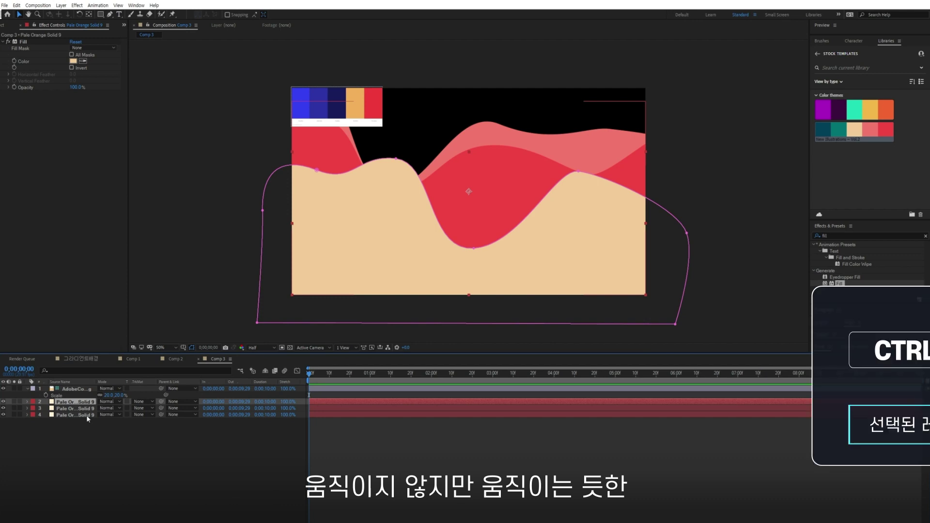
key(ctrl+d)
click(83, 61)
click(839, 129)
- Reshape the green layer's mask into a lower wave that leaves a beige band above it and extends past the frame's right edge
drag(396, 159, 393, 223)
drag(316, 170, 319, 198)
drag(263, 210, 232, 253)
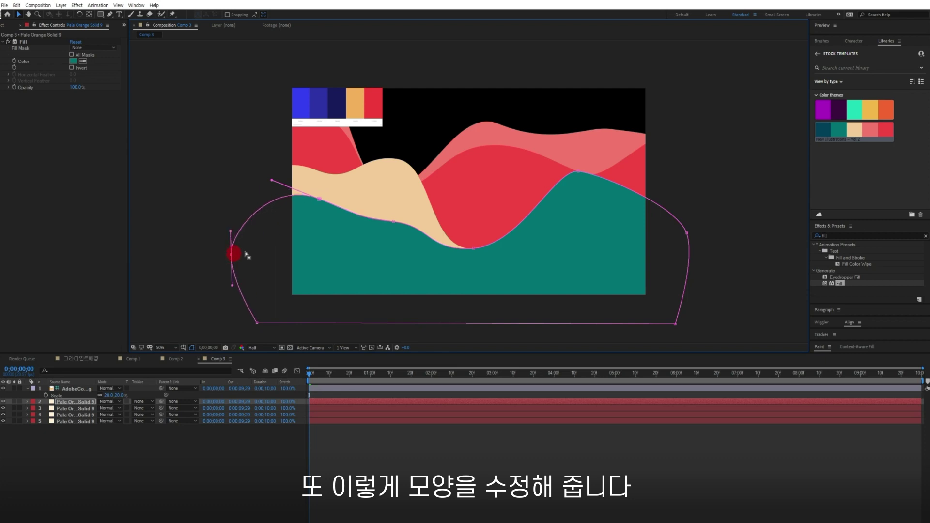
drag(473, 248, 486, 270)
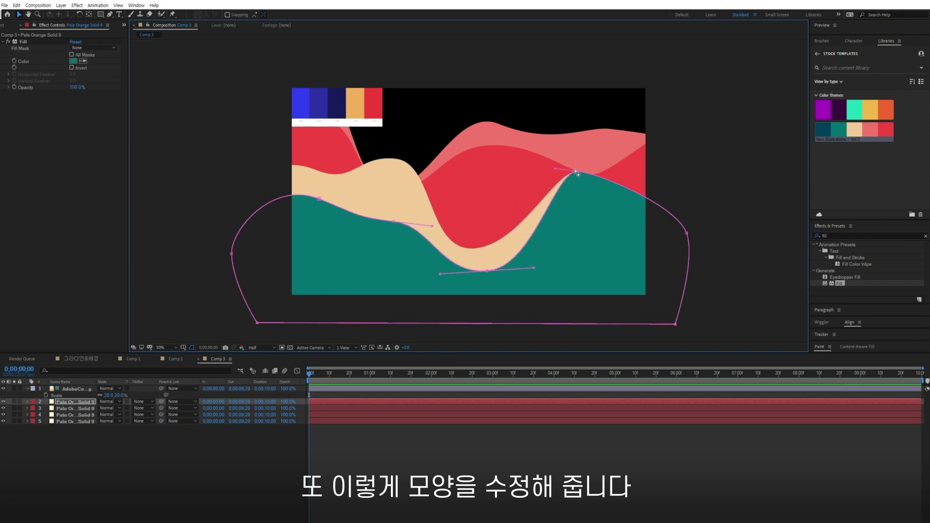
drag(576, 172, 615, 221)
drag(675, 324, 711, 330)
drag(319, 199, 315, 232)
- Duplicate the green wave layer, giving the copy a lower left crest and the palette's dark blue as its Fill color
click(72, 403)
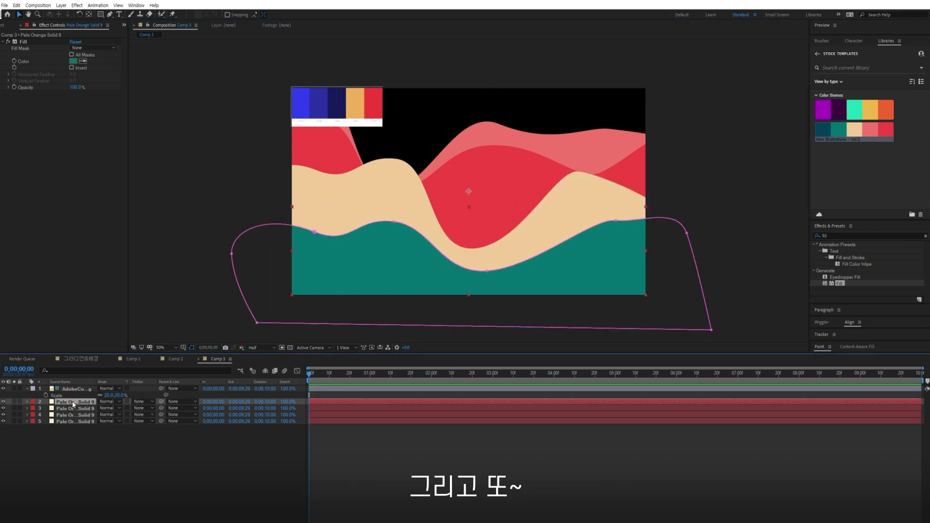
key(ctrl+d)
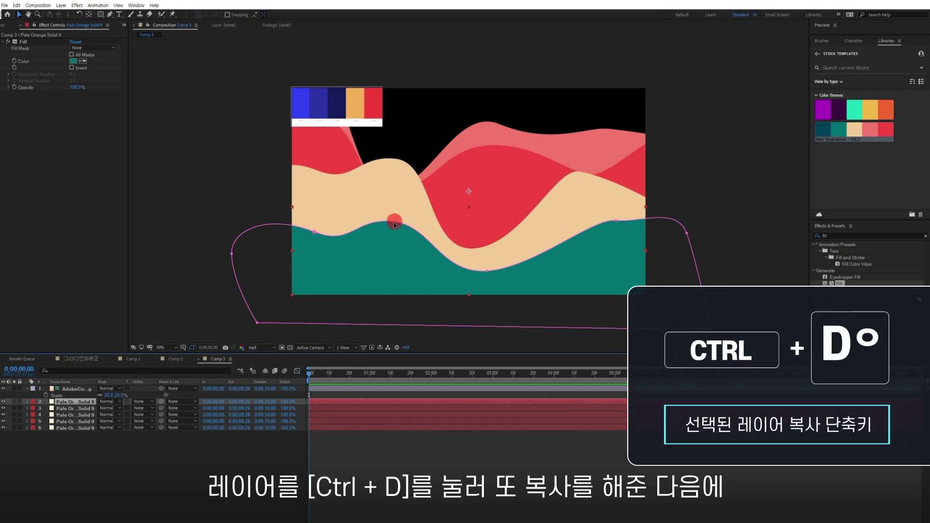
drag(395, 224, 396, 267)
drag(310, 240, 311, 258)
click(83, 61)
click(824, 128)
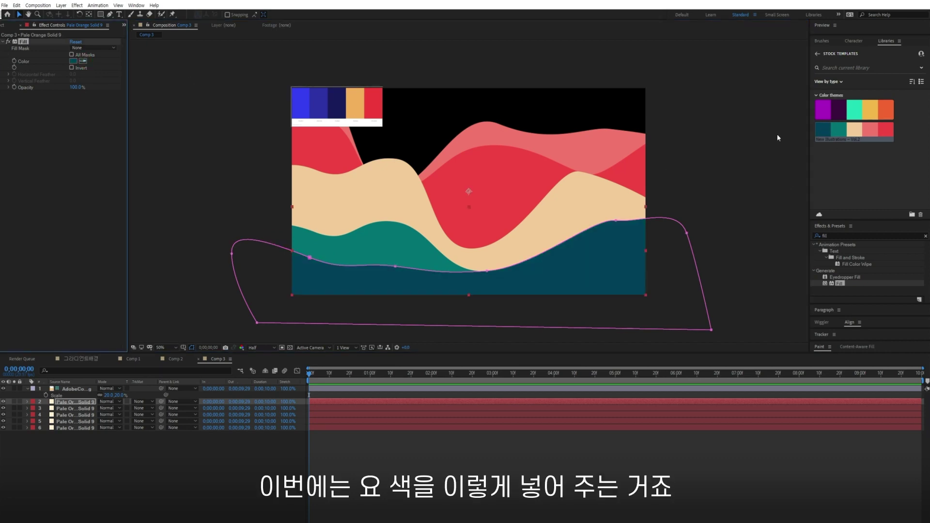
- Lower the right side of the dark blue wave's mask so a green band remains above it, and deselect the layer
drag(616, 223, 612, 275)
click(495, 433)
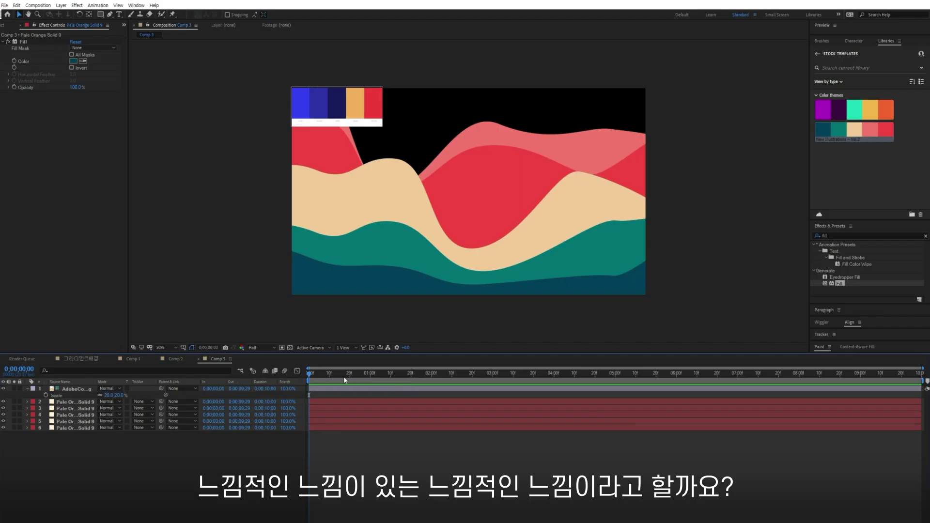
click(358, 416)
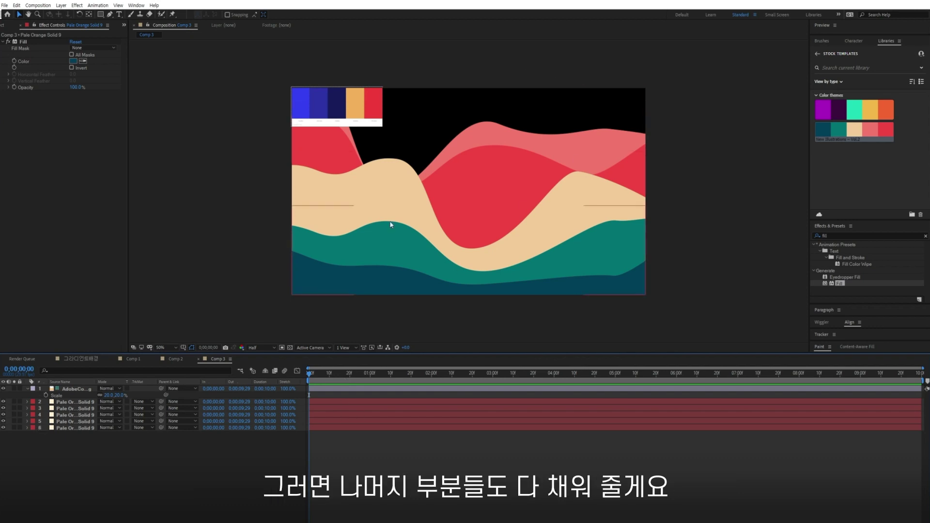
- Duplicate the rearmost wave layer twice, making the back copy a beige wave that fills the top of the frame
click(80, 428)
key(ctrl+d)
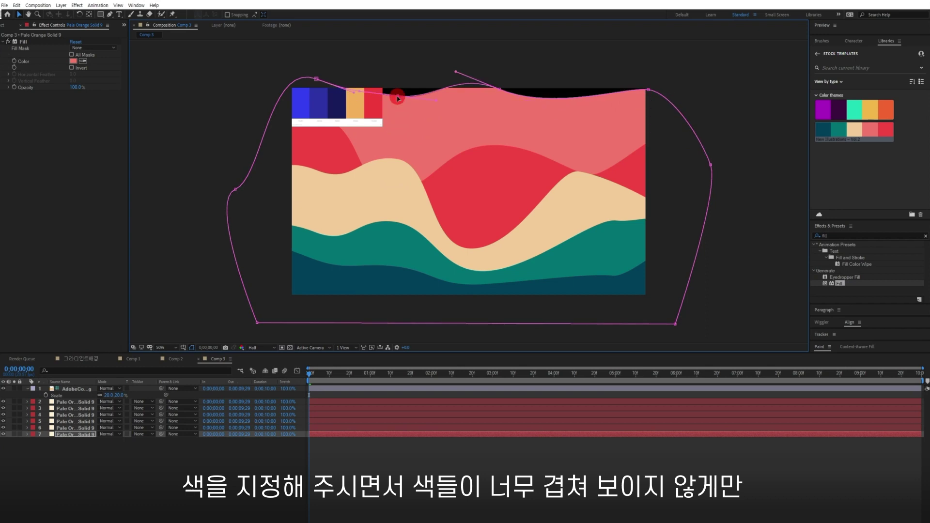
key(ctrl+d)
- Fill the wave just in front of the rear beige layer with the palette's green and raise the middle of its mask
click(76, 434)
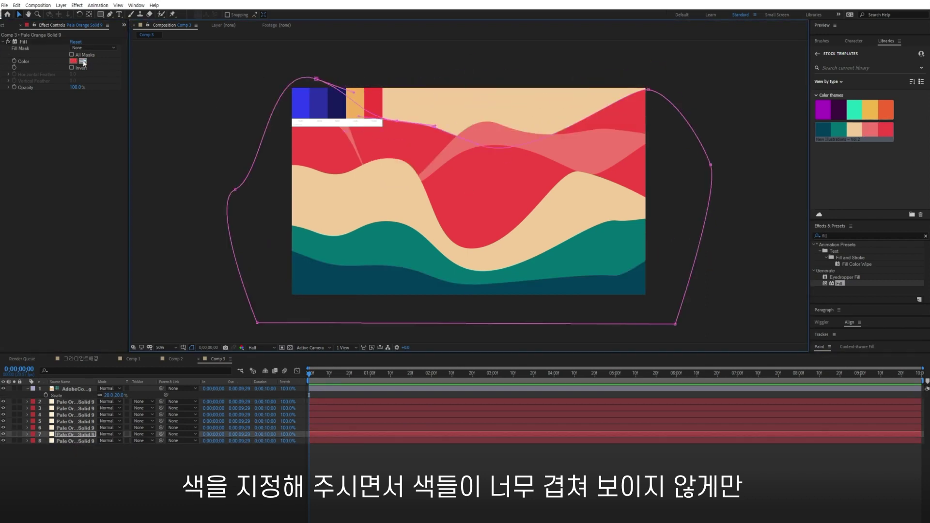
click(83, 61)
click(339, 233)
drag(511, 151, 492, 116)
key(ctrl+a)
click(351, 494)
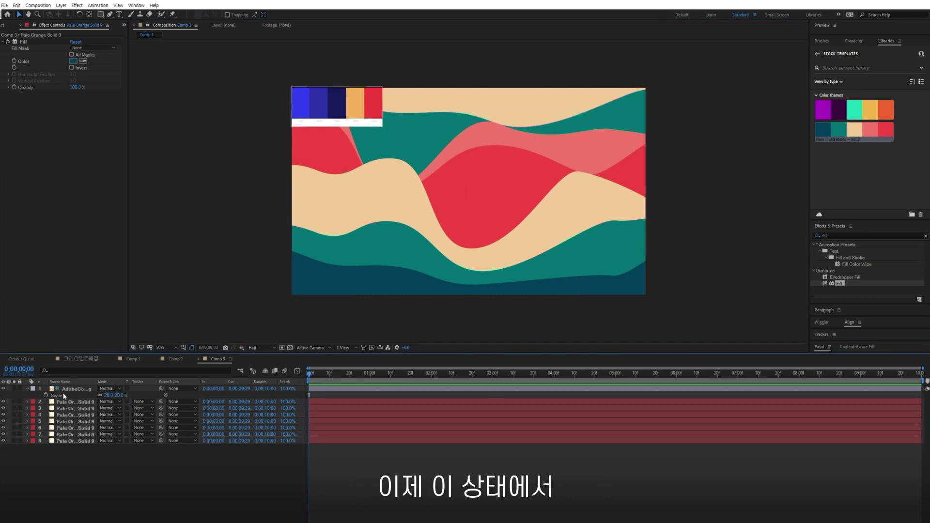
- Go through the seven wave layers one by one to check each mask outline
click(75, 402)
click(85, 409)
click(85, 415)
click(84, 421)
click(85, 429)
click(85, 434)
click(85, 441)
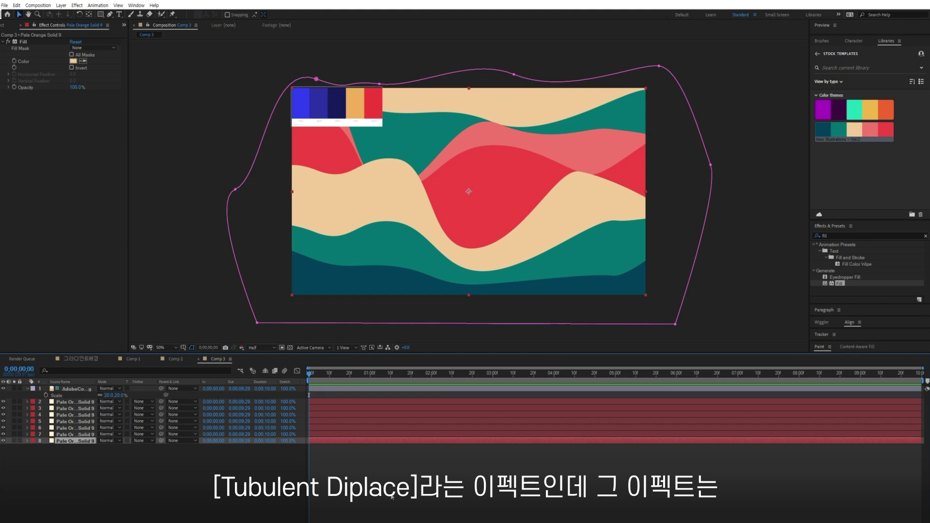
- Apply the Turbulent Displace effect to the front dark blue wave layer
click(115, 402)
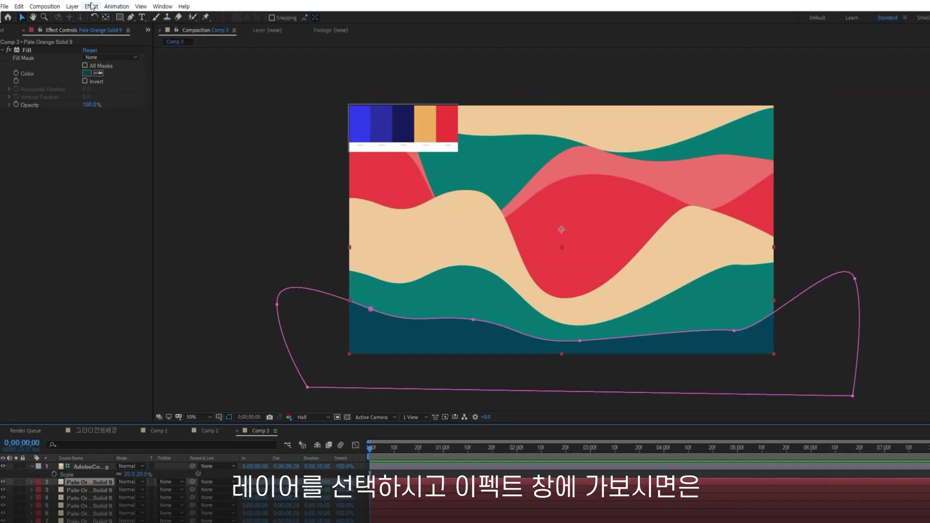
click(91, 6)
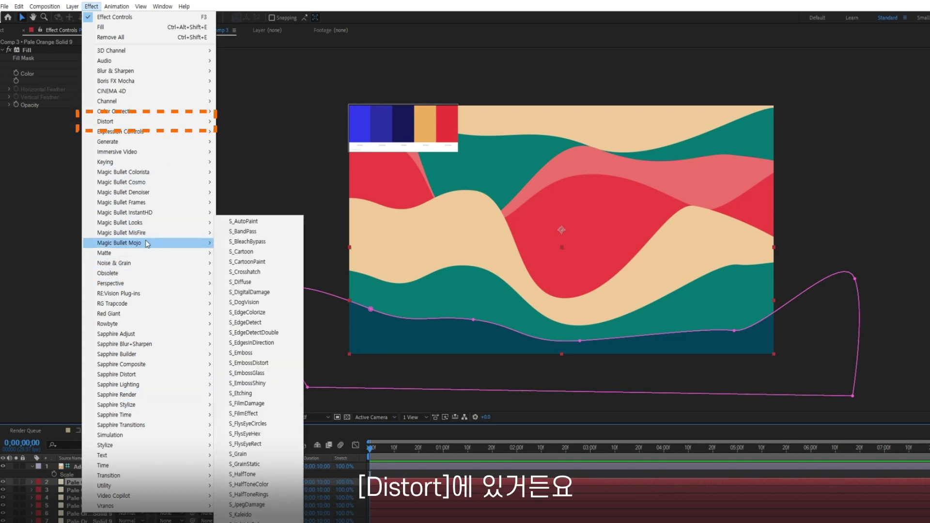
mouse_move(112, 121)
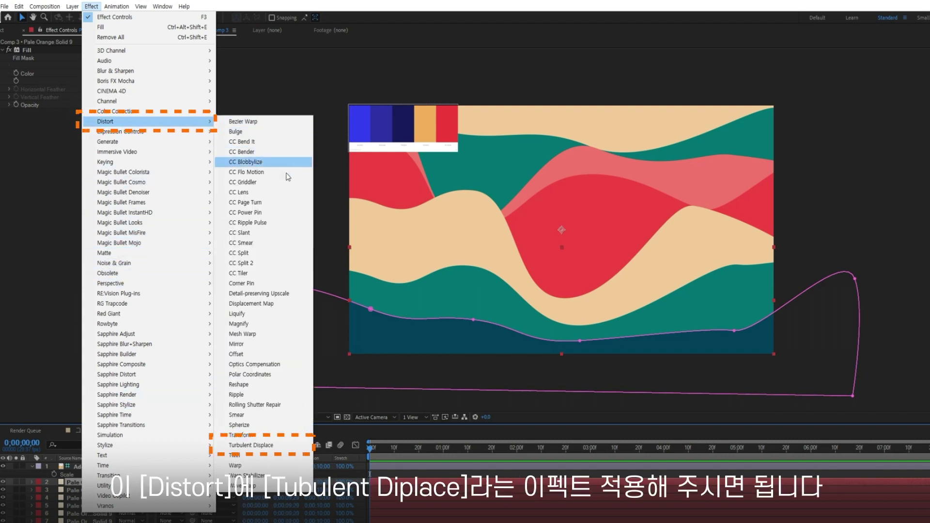
click(267, 449)
- Try out different Evolution angles for the dark blue wave's Turbulent Displace effect and undo the change
key(space)
mouse_move(113, 208)
mouse_down()
mouse_move(77, 203)
mouse_move(102, 232)
mouse_move(108, 194)
mouse_up()
key(ctrl+z)
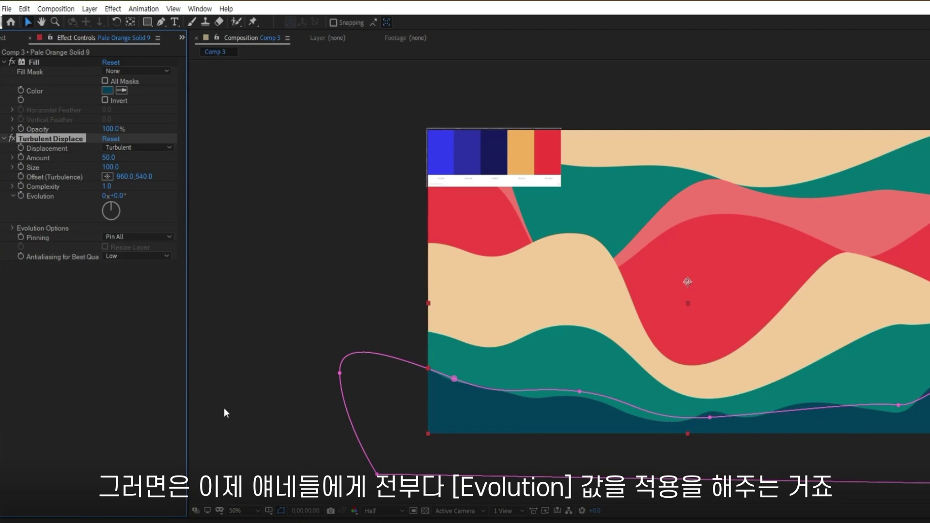
- Set the dark blue wave's Turbulent Displace Size to 110 and Amount to 50
mouse_move(110, 167)
mouse_down()
mouse_move(183, 166)
mouse_move(79, 166)
mouse_move(108, 167)
mouse_up()
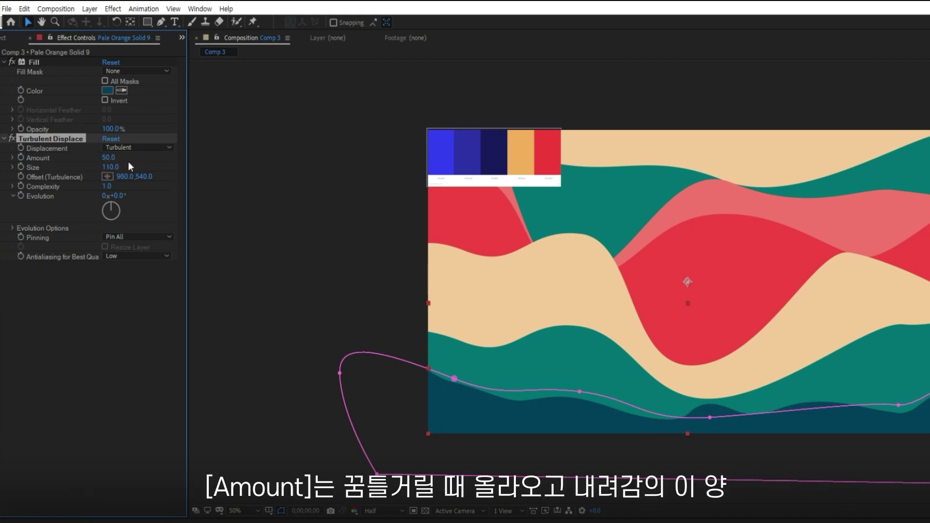
mouse_move(110, 162)
mouse_down()
mouse_move(85, 150)
mouse_move(126, 150)
mouse_move(72, 151)
mouse_move(110, 152)
mouse_move(89, 151)
mouse_move(101, 160)
mouse_up()
click(108, 158)
text(50)
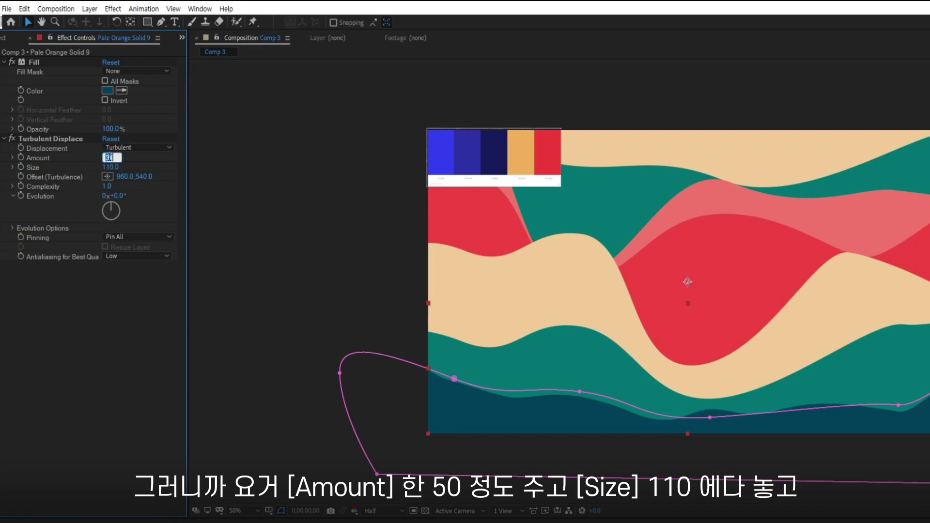
key(Return)
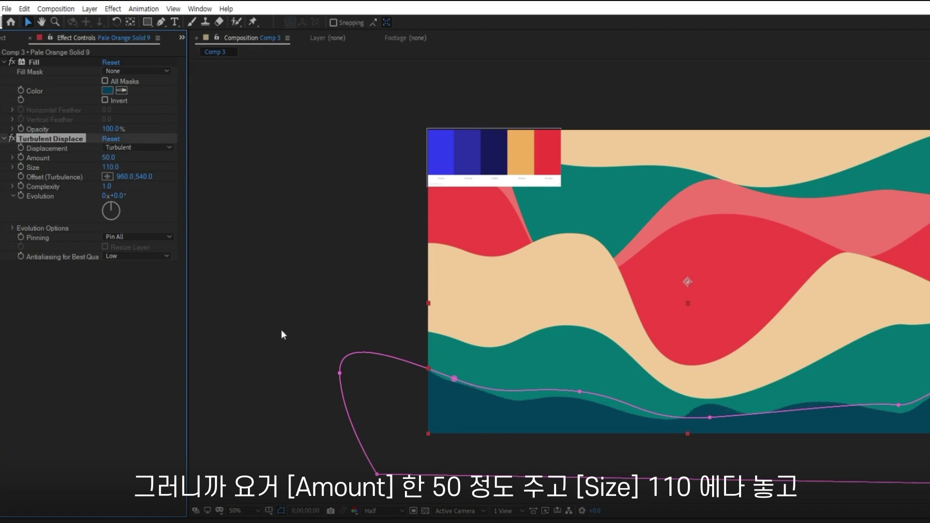
- Keyframe the dark blue wave's Evolution from 0 at the first frame to 4 revolutions at 0;00;09;29
click(20, 196)
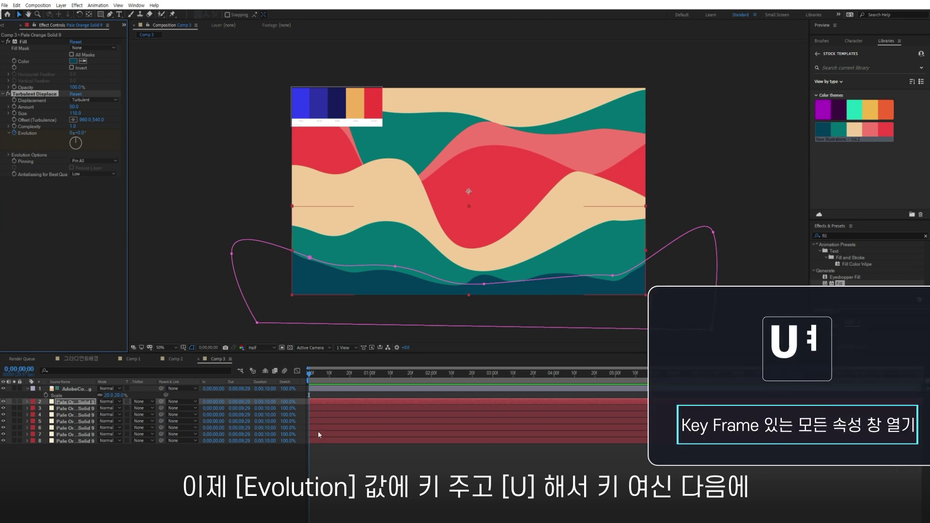
key(u)
drag(325, 377, 919, 378)
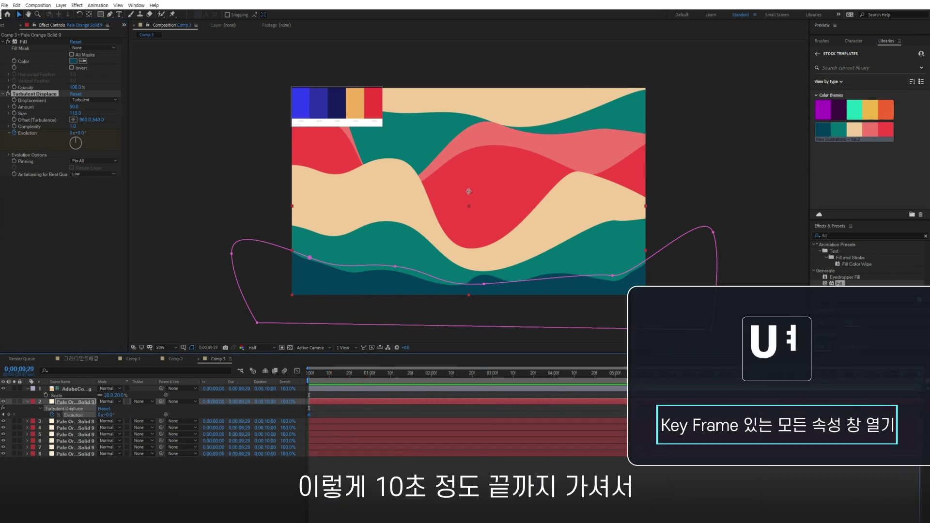
click(72, 133)
text(4)
key(Return)
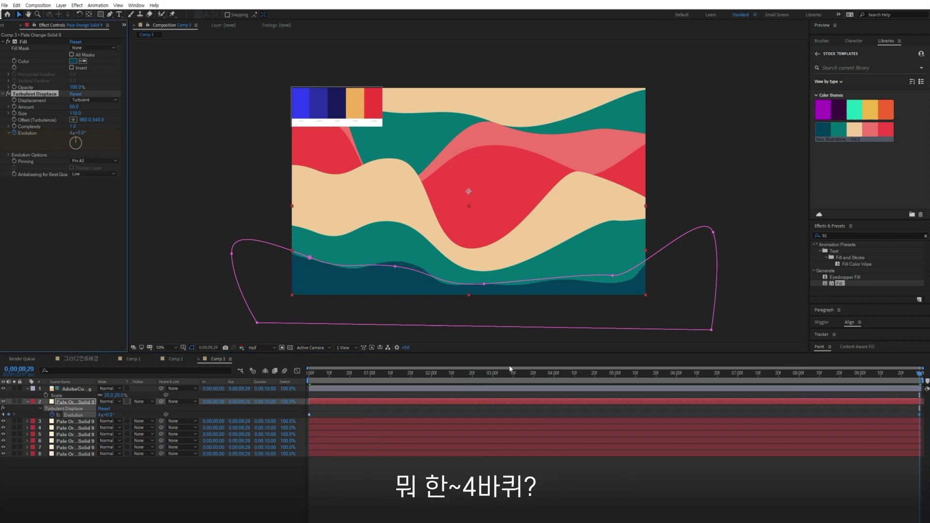
- Set the dark blue wave's final Evolution keyframe to 10 revolutions and play back the animation from the start
click(71, 133)
text(10)
key(Return)
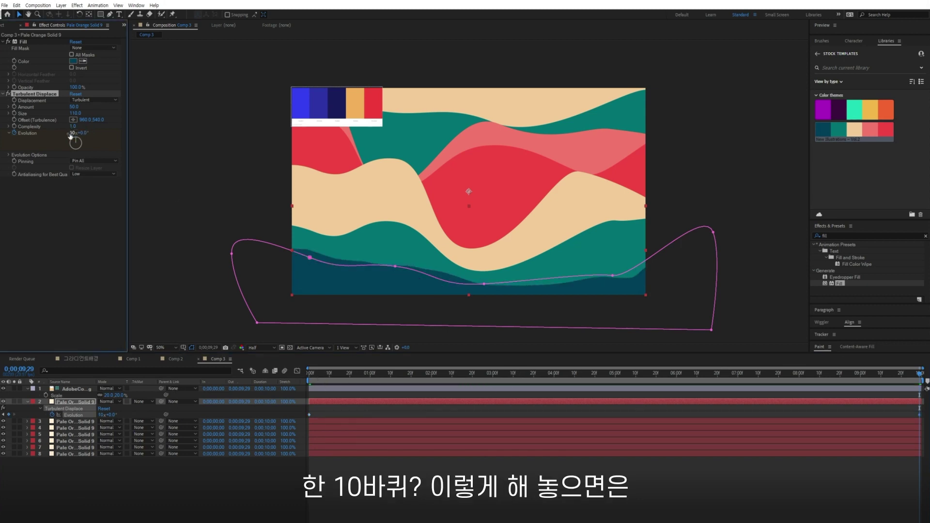
drag(319, 375, 278, 376)
key(space)
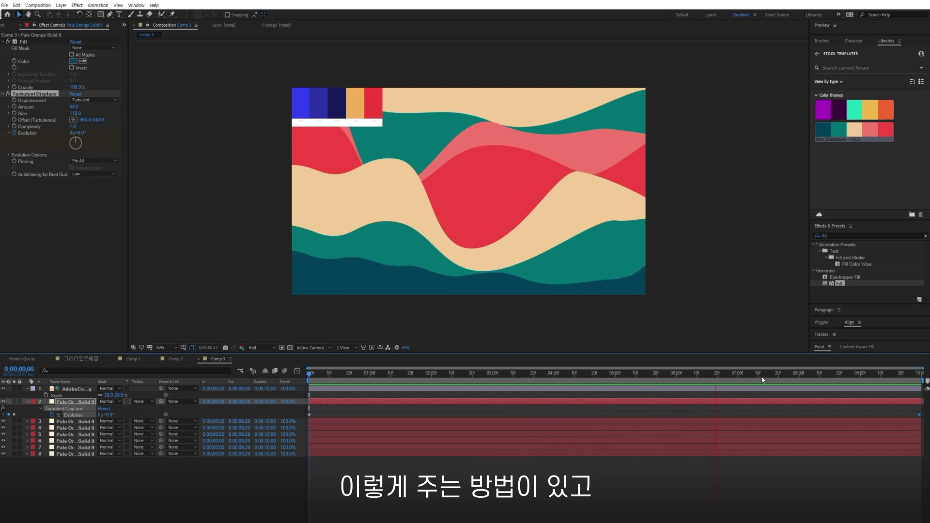
click(583, 373)
- Apply the Turbulent Displace effect to the green wave layer directly behind the dark blue one
click(76, 421)
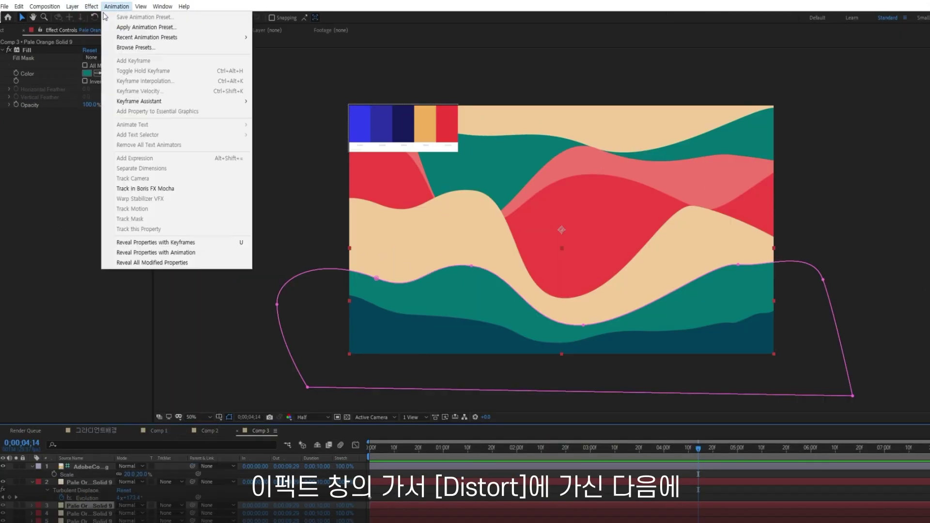
click(83, 9)
mouse_move(119, 121)
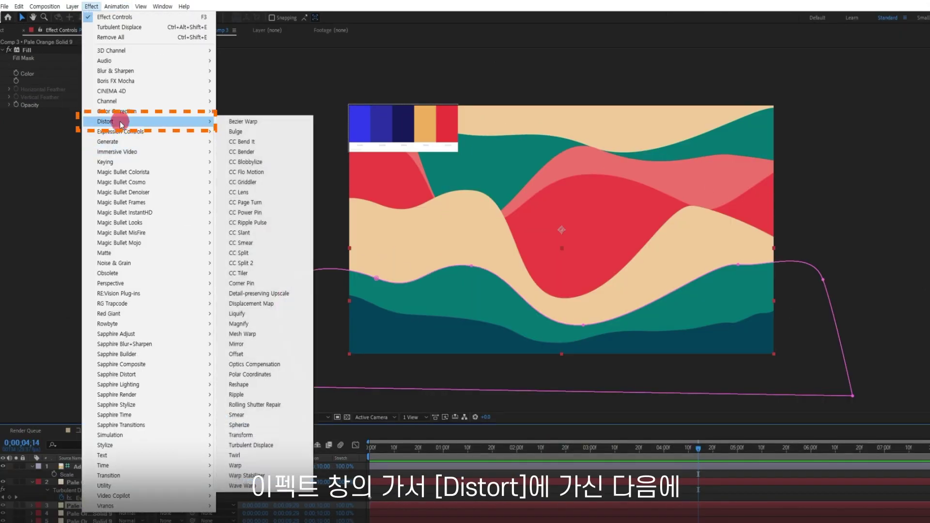
click(267, 449)
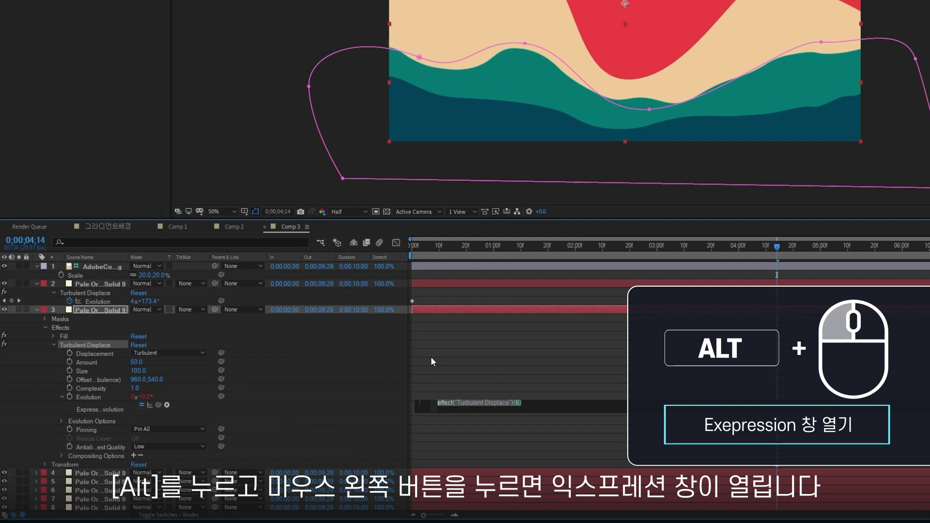
- Drive the lower green wave's Turbulent Displace Evolution with the expression time*100
drag(522, 407, 428, 395)
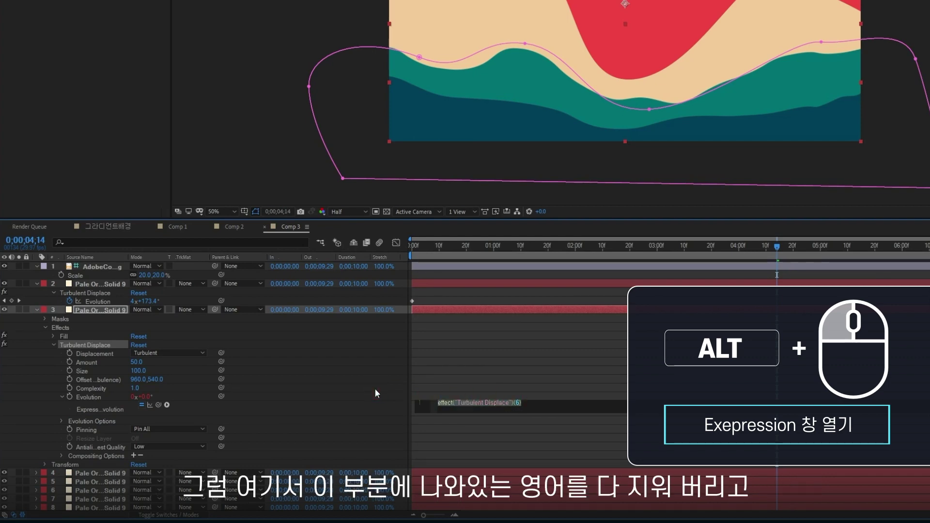
text(time*400)
key(BackSpace)
key(BackSpace)
key(BackSpace)
text(100)
key(KP_Enter)
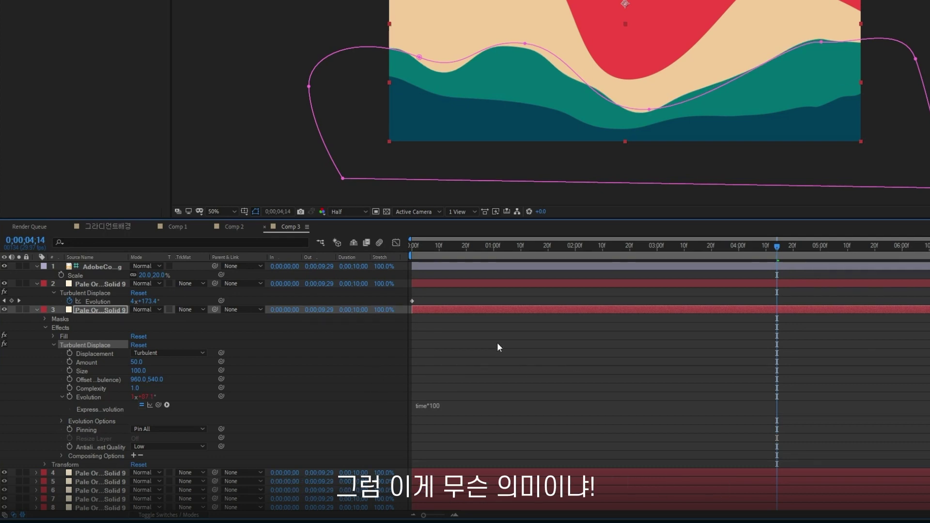
- Compare the expression-driven Evolution with the keyframed one at 1 and 4 seconds, and play back both waves
drag(465, 249, 493, 246)
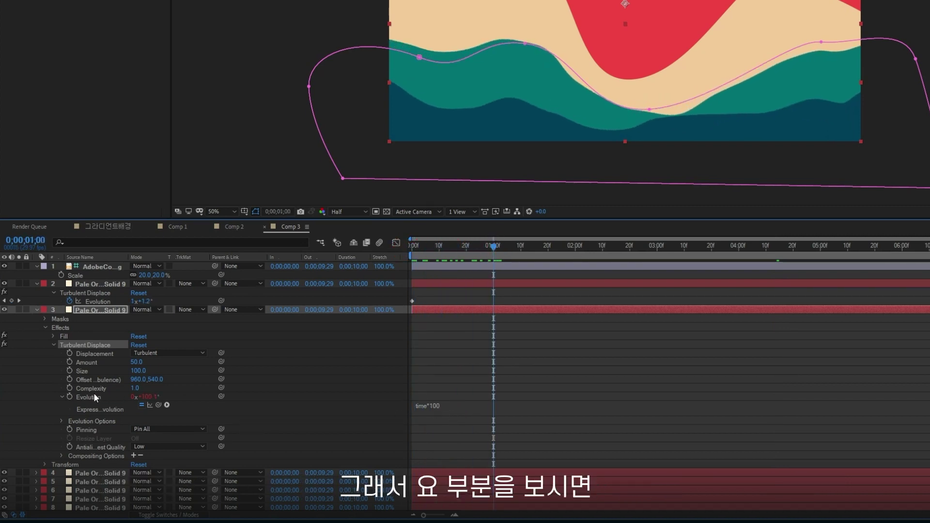
drag(492, 246, 739, 260)
click(446, 287)
click(449, 285)
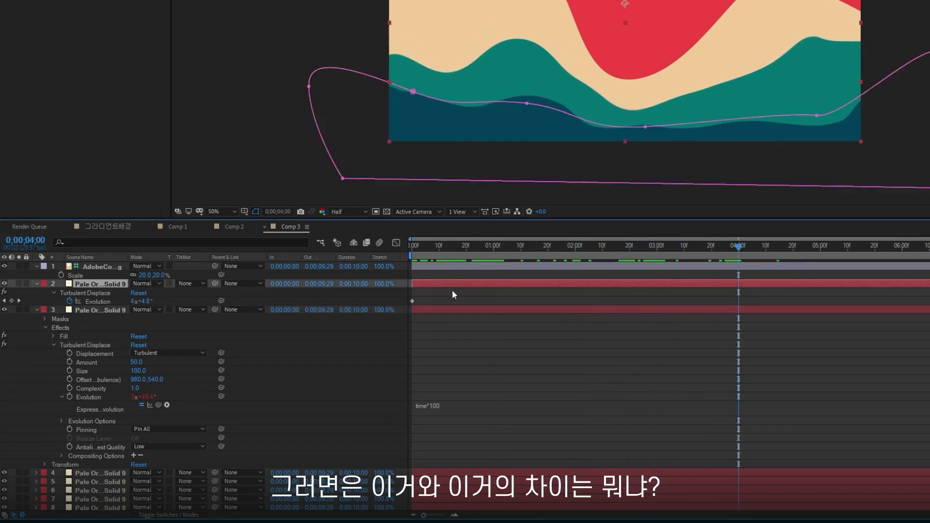
click(448, 309)
click(592, 385)
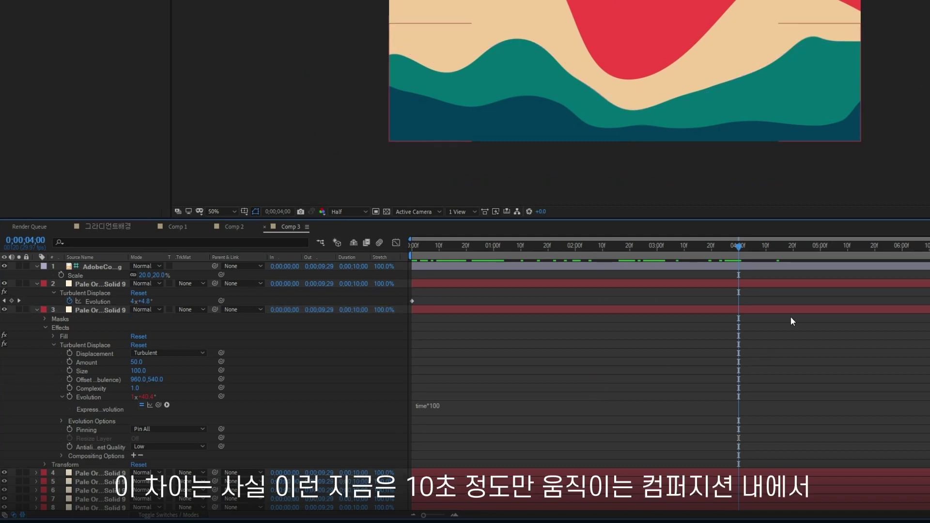
key(space)
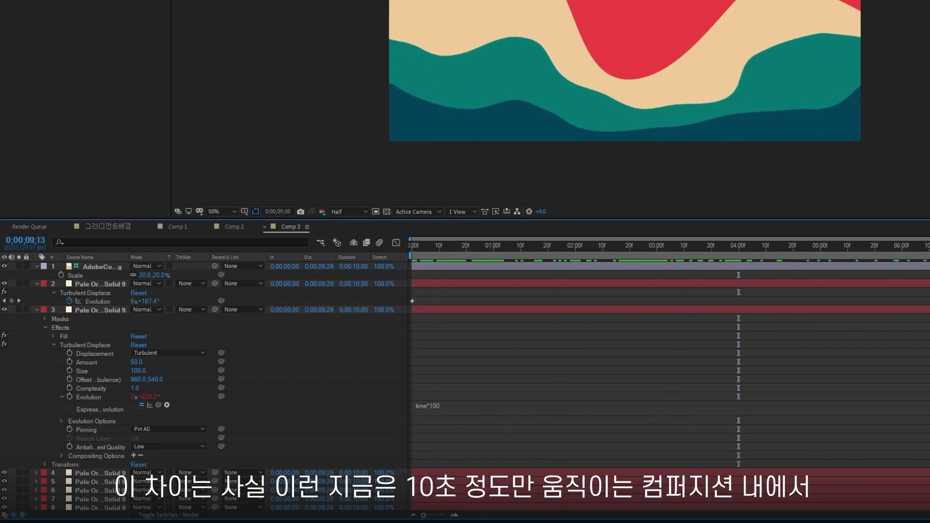
- Collapse the expanded properties of the green and dark blue wave layers and clear the selection
click(457, 308)
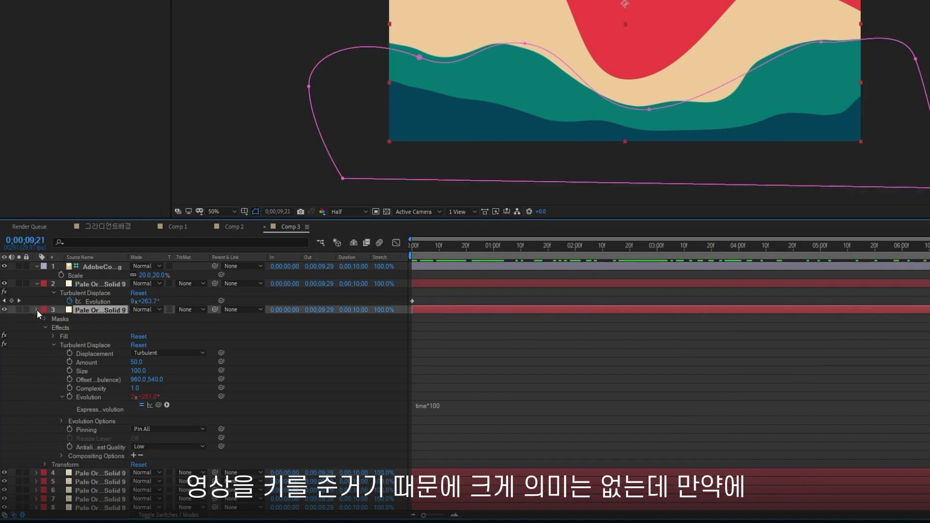
click(37, 310)
click(37, 284)
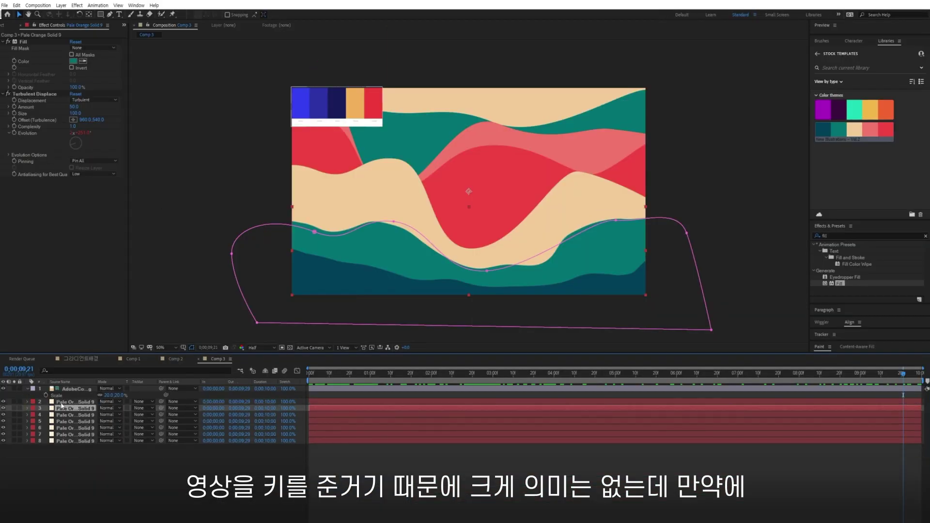
click(554, 500)
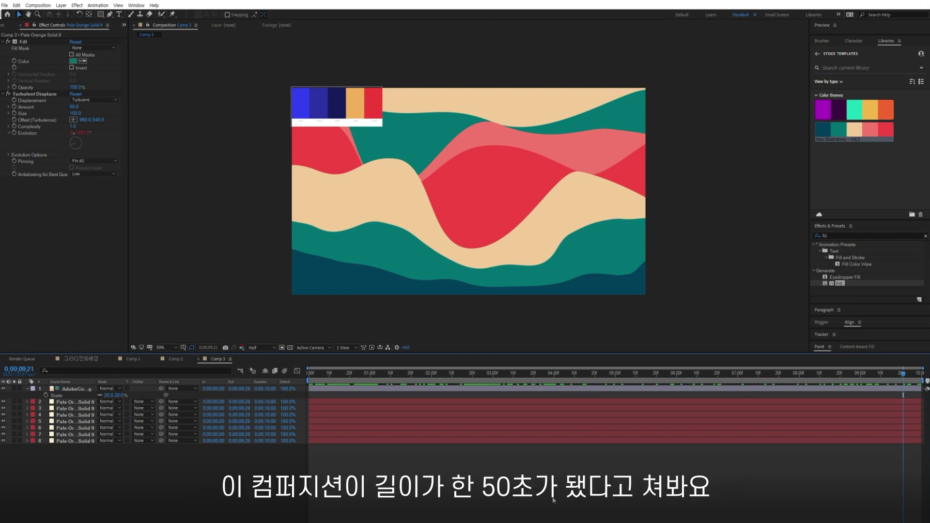
- Set the composition's duration to 50 seconds
key(ctrl+k)
click(456, 385)
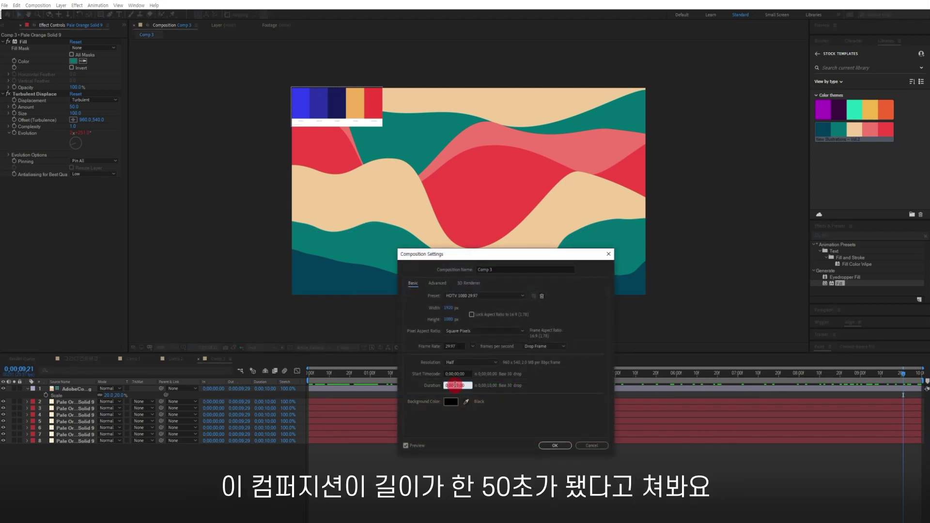
key(BackSpace)
text(5)
key(Return)
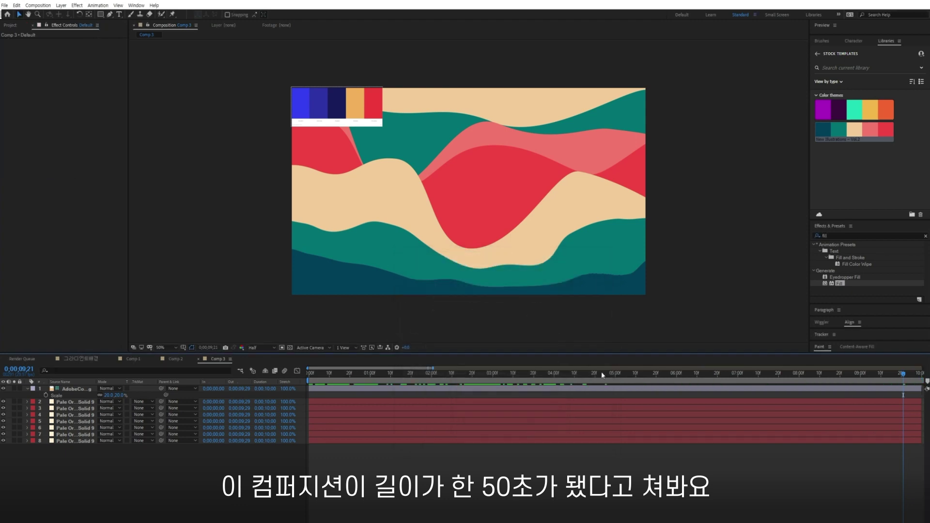
- Extend all layers to the end of the 50-second composition and deselect them
key(ctrl+a)
drag(431, 402, 923, 402)
key(F2)
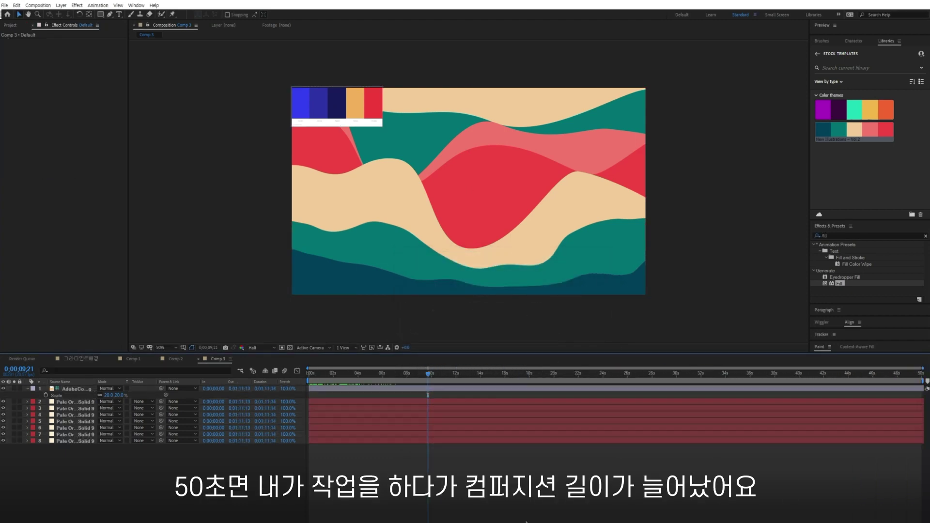
- Reveal the dark blue wave's Evolution keyframes and examine its motion past the last keyframe, up to about 36 seconds
click(68, 403)
key(u)
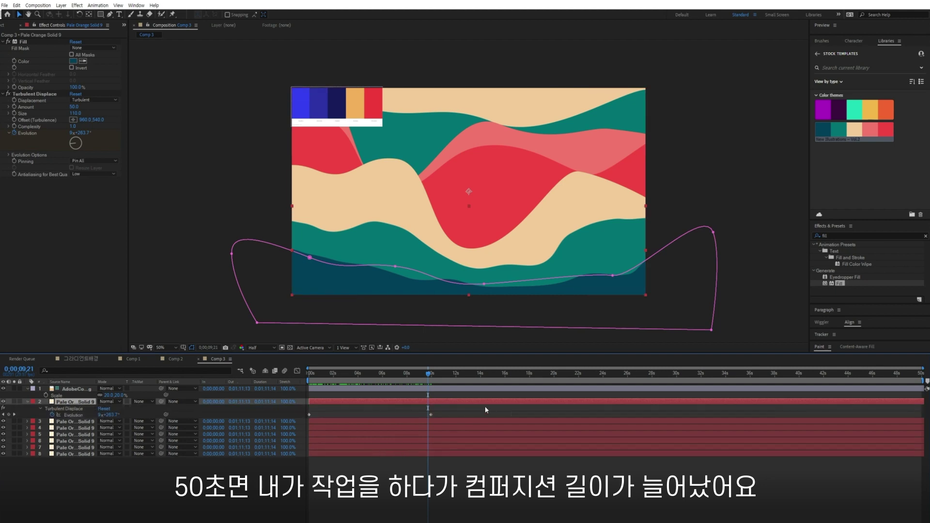
drag(459, 373, 754, 398)
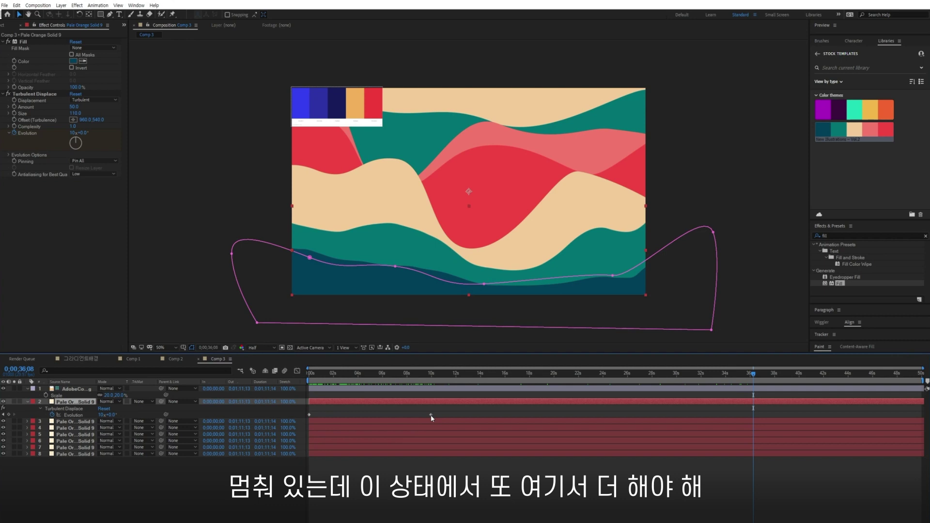
- Move the dark blue wave's last Evolution keyframe to about 36 seconds and set its Evolution to 30 revolutions
click(429, 415)
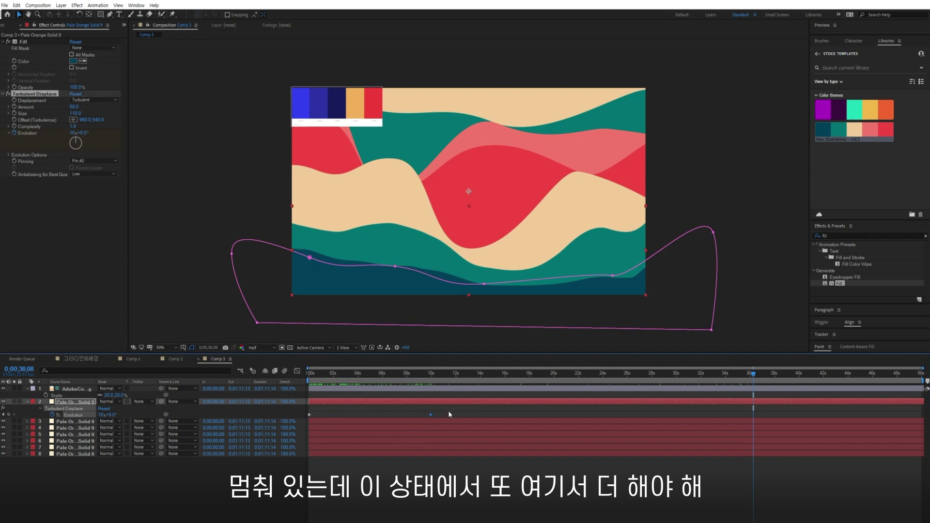
click(102, 414)
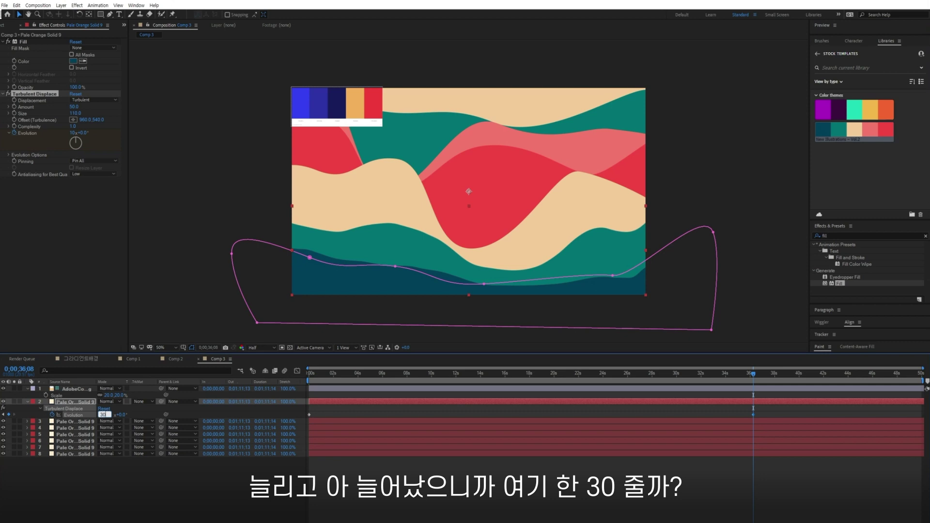
text(30)
key(Return)
- Compare the dark blue wave's keyframed motion with the green wave's expression-driven motion across the 50-second timeline
drag(715, 376, 540, 373)
click(75, 422)
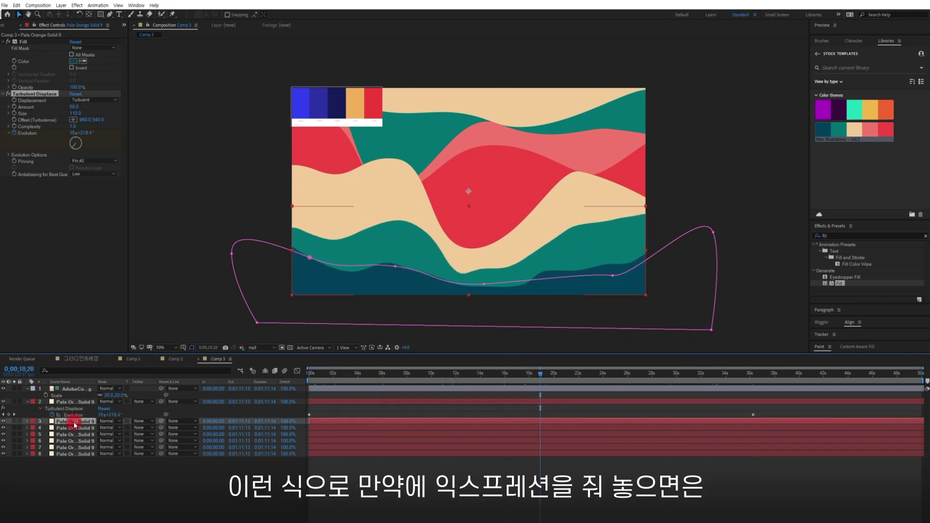
key(u)
key(u)
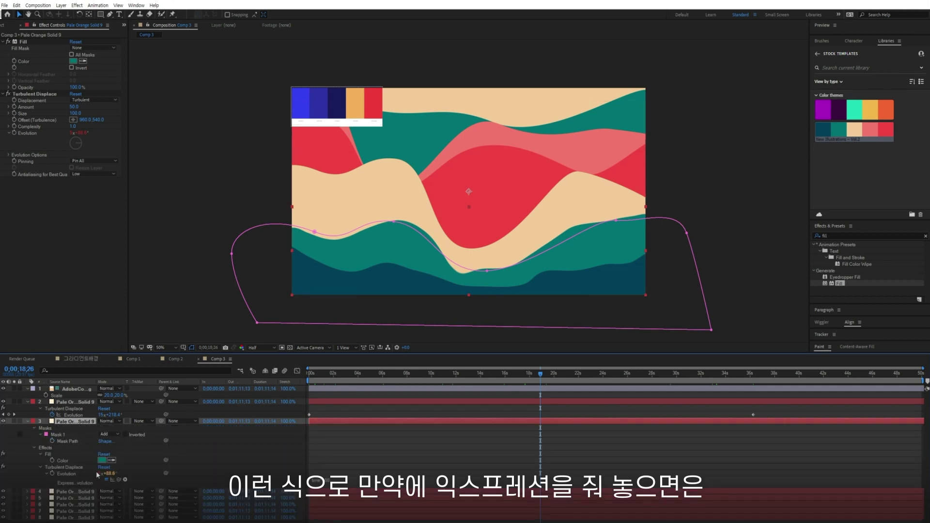
click(647, 458)
drag(538, 374, 853, 401)
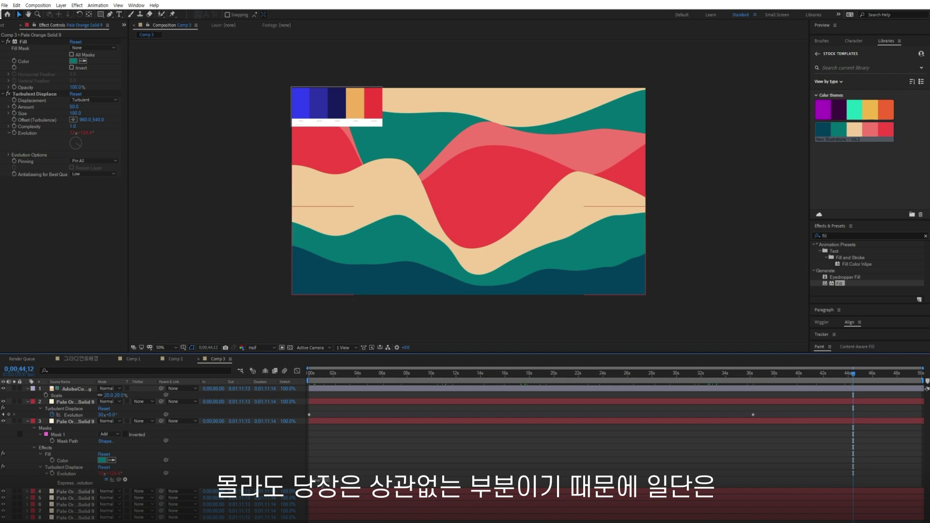
click(72, 415)
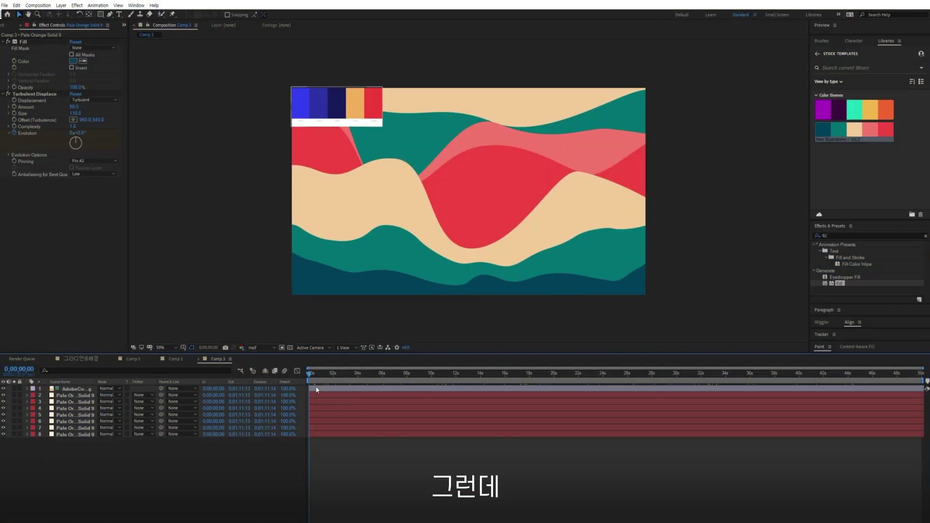
mouse_move(349, 372)
mouse_down()
mouse_move(426, 414)
mouse_move(680, 405)
mouse_up()
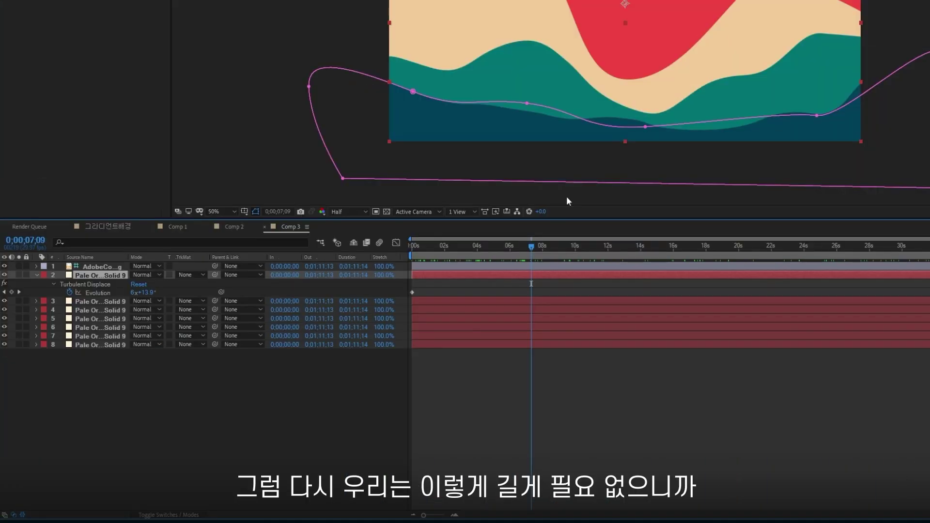
- Set the composition's duration back to 10 seconds and clear the layer selection
key(ctrl+k)
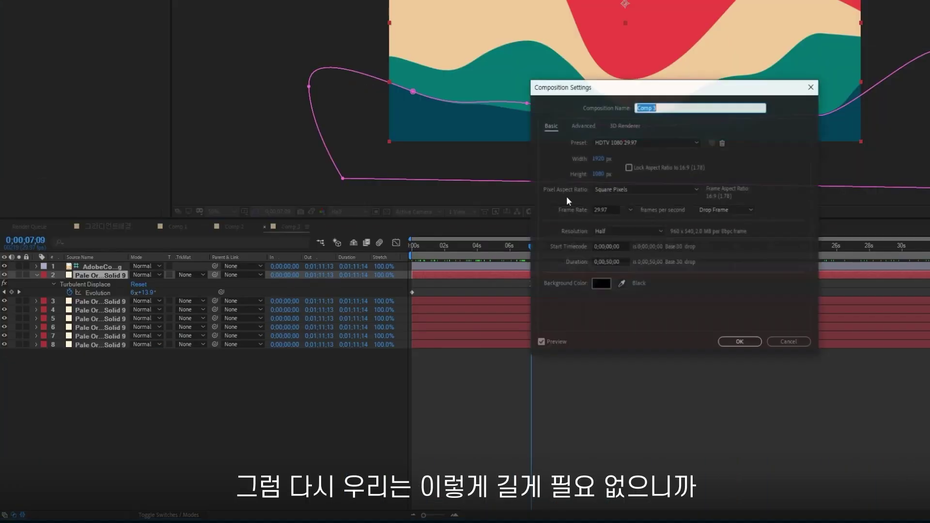
click(608, 262)
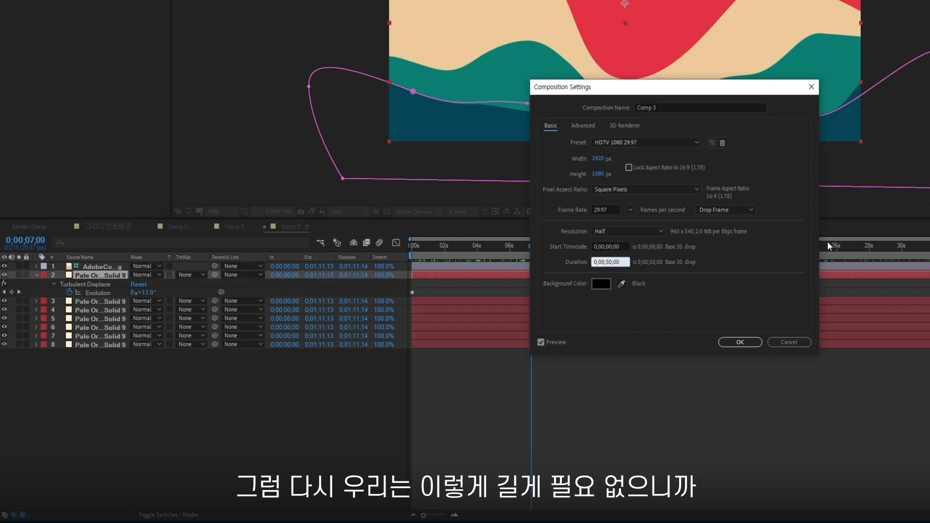
key(Return)
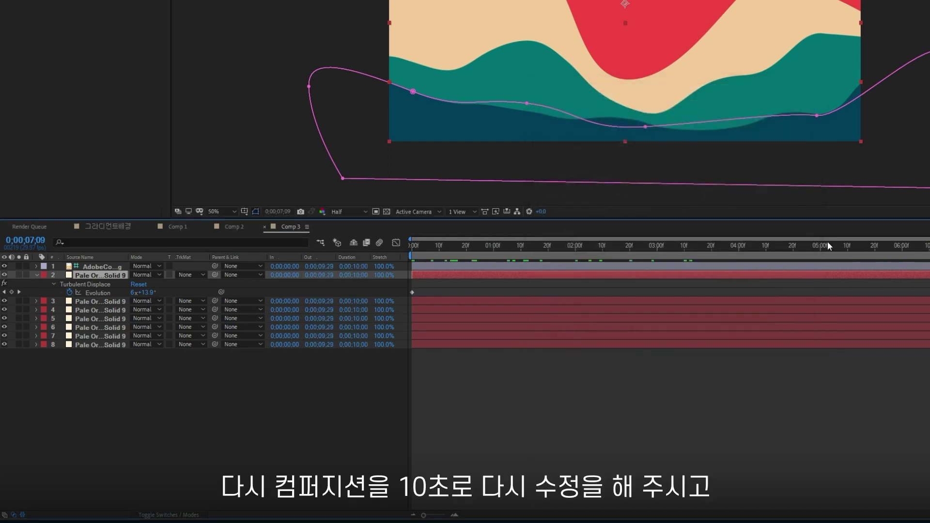
click(554, 342)
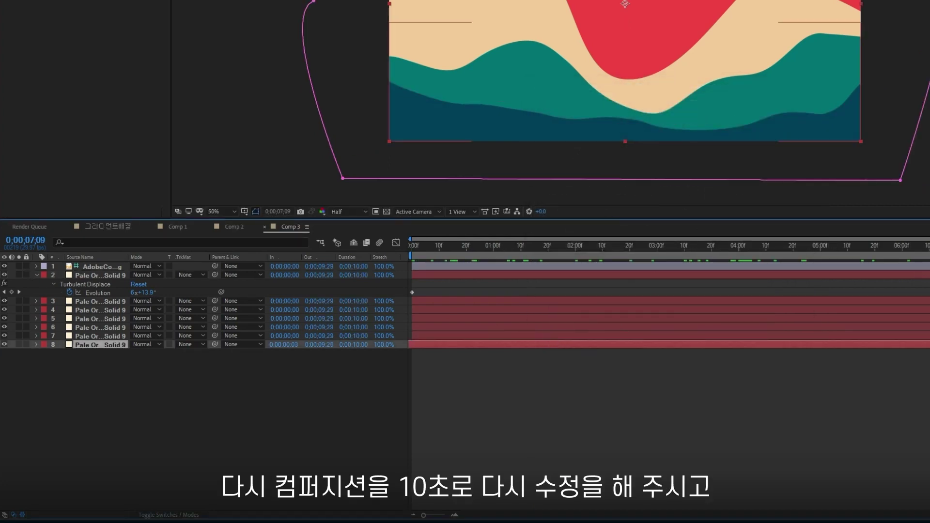
click(849, 347)
- Reveal the green wave's modified properties and copy the time*100 expression from its Evolution
click(117, 302)
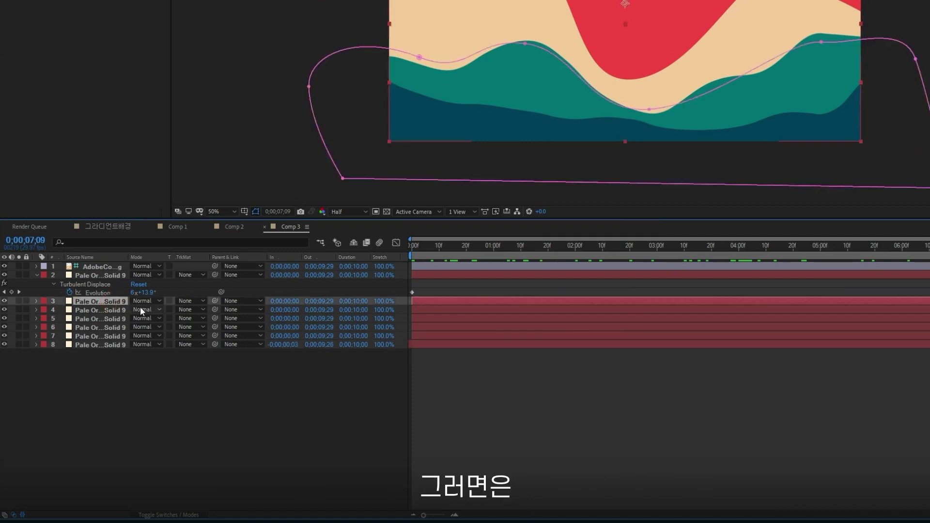
key(p)
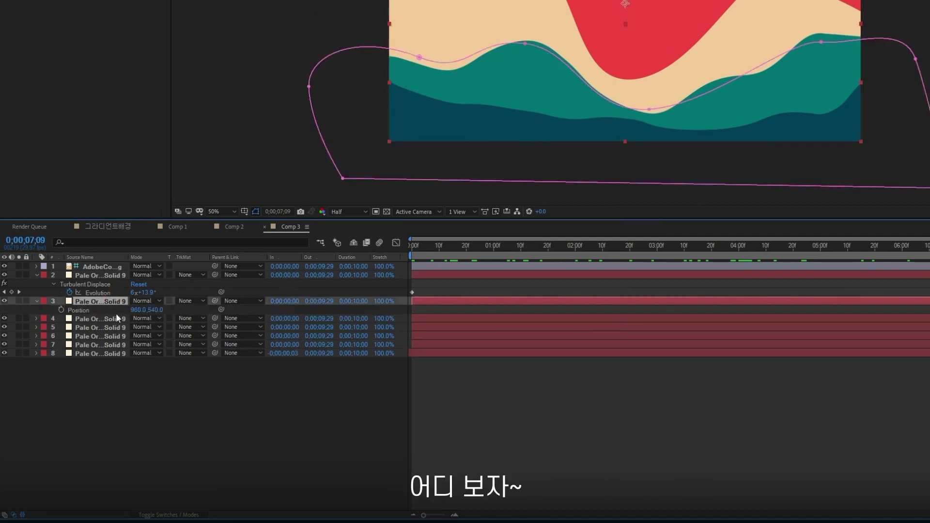
key(u)
key(u)
click(420, 383)
key(ctrl+c)
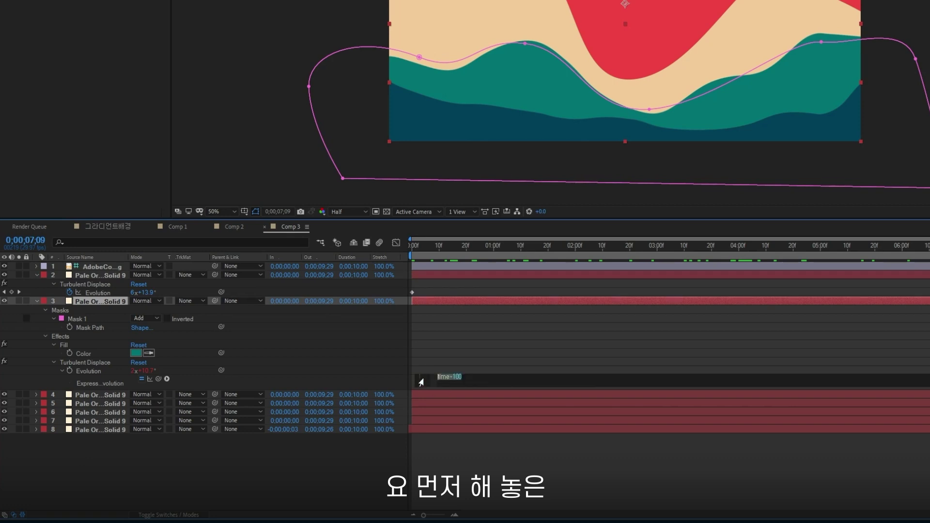
click(487, 440)
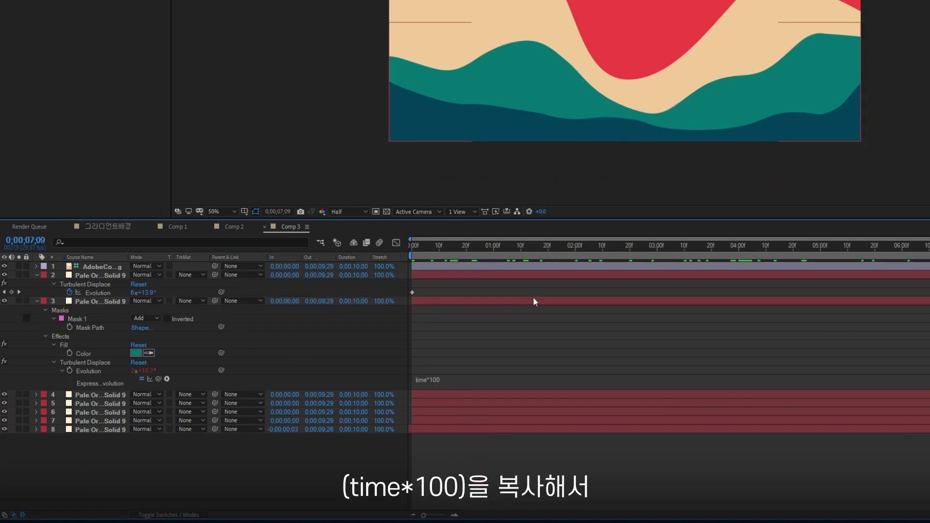
- Add the expression time*100 to the dark blue wave's Turbulent Displace Evolution
click(441, 277)
alt+click(69, 293)
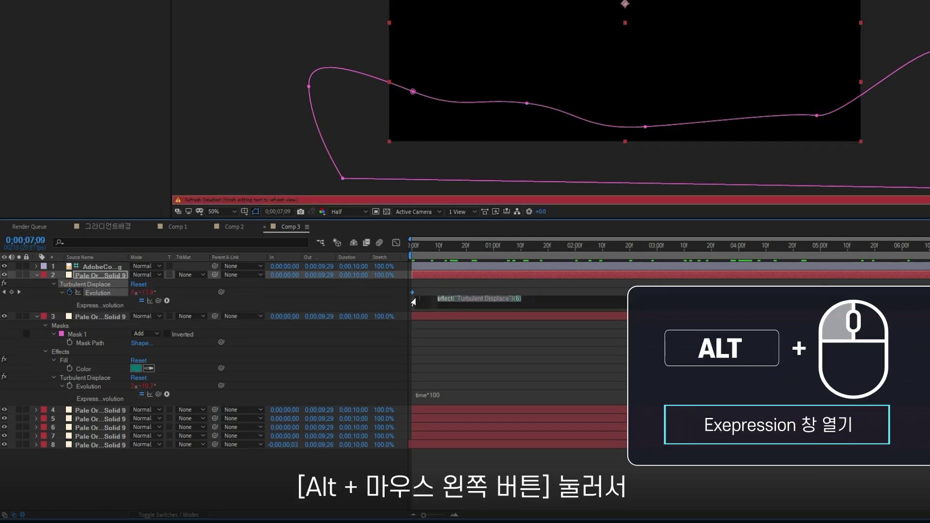
text(time*100)
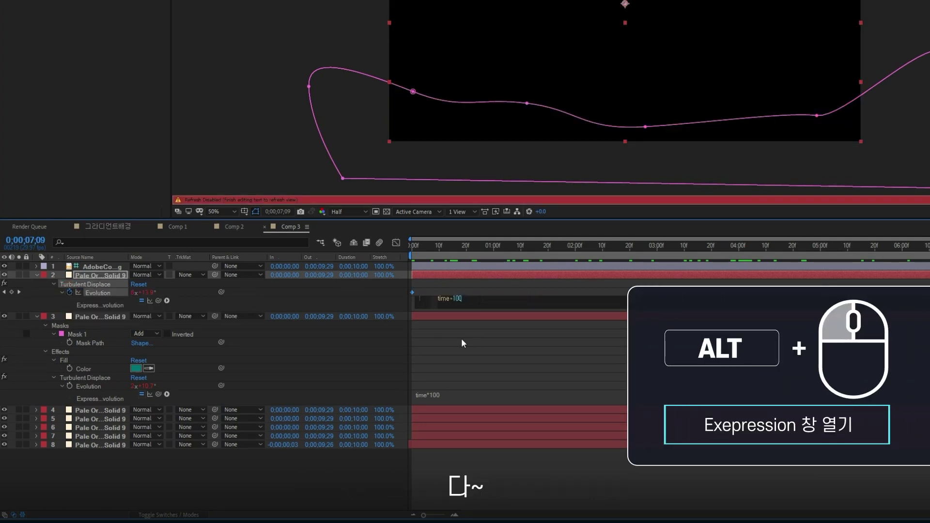
click(261, 249)
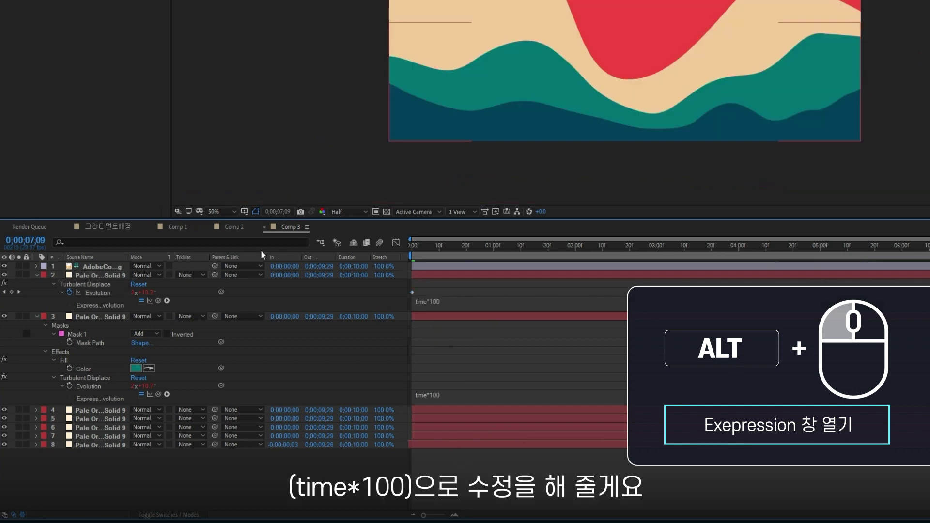
- Remove the Evolution keyframes from the dark blue wave and collapse the expanded layer properties
click(411, 290)
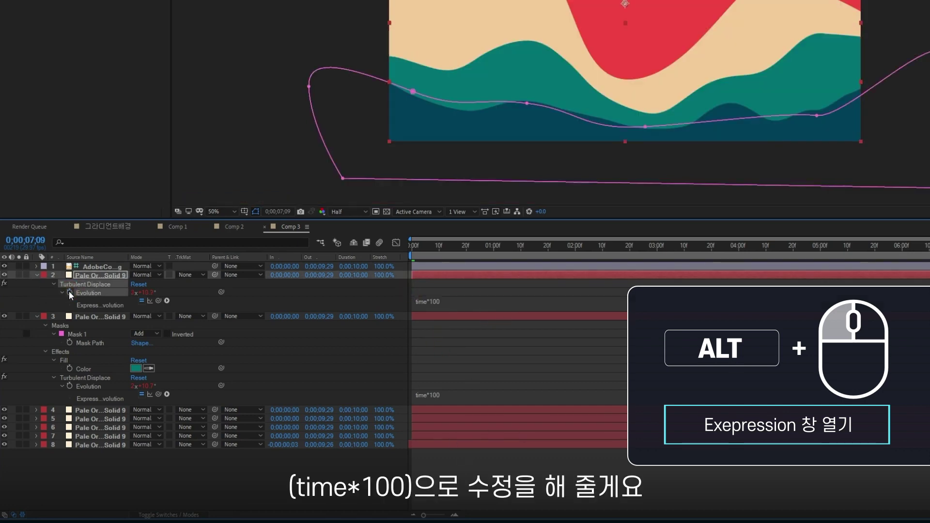
key(F2)
key(u)
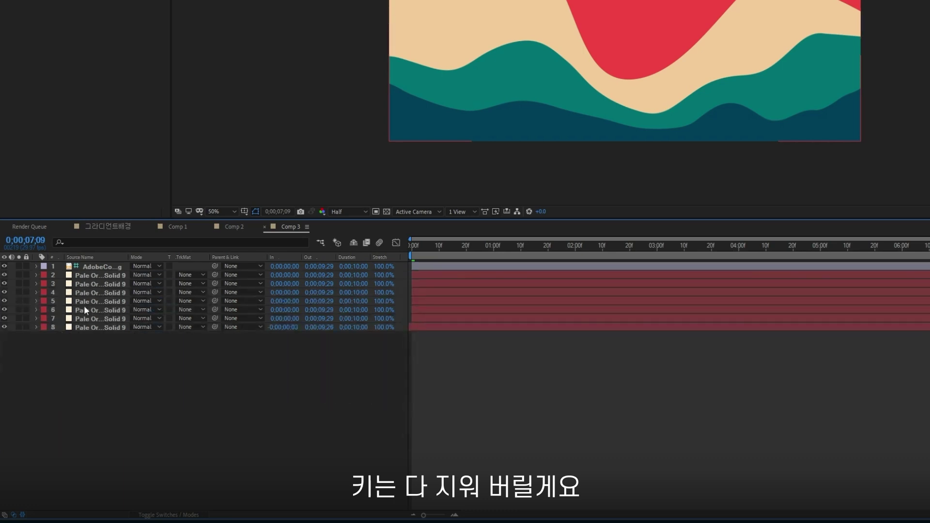
- Paste the time*100 expression into the Turbulent Displace Evolution of layer 4, check the motion, and collapse its properties
click(85, 292)
click(415, 246)
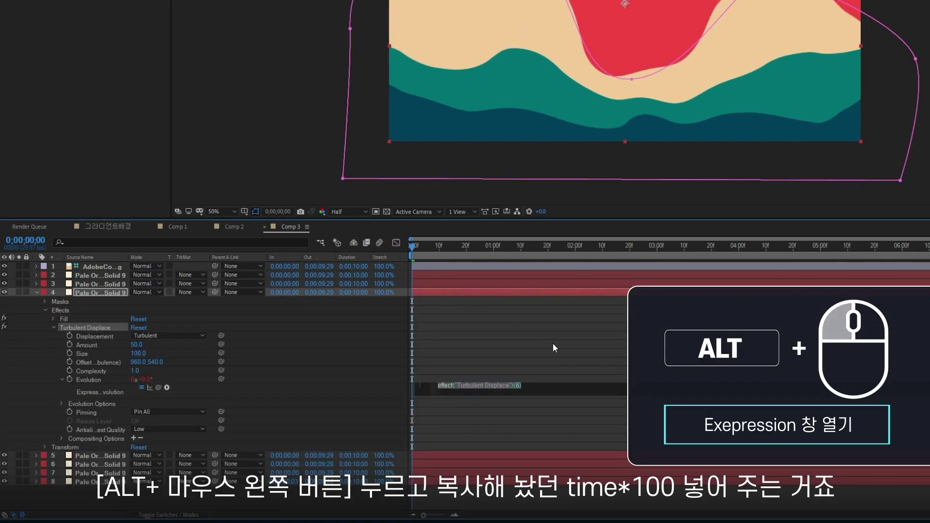
key(ctrl+v)
click(477, 337)
drag(423, 255, 720, 267)
key(u)
- Add the same time*100 Evolution expression to wave layers 5, 6 and 7
click(105, 303)
click(111, 309)
click(108, 301)
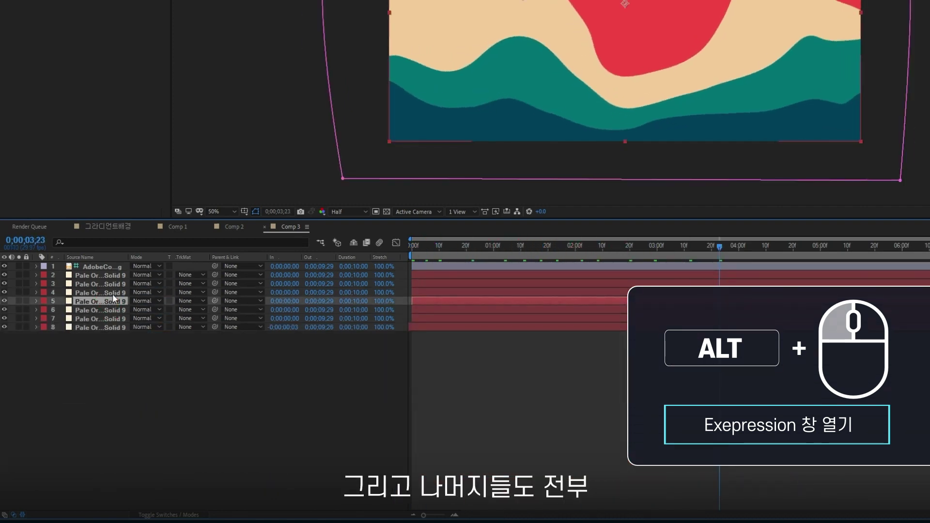
click(624, 161)
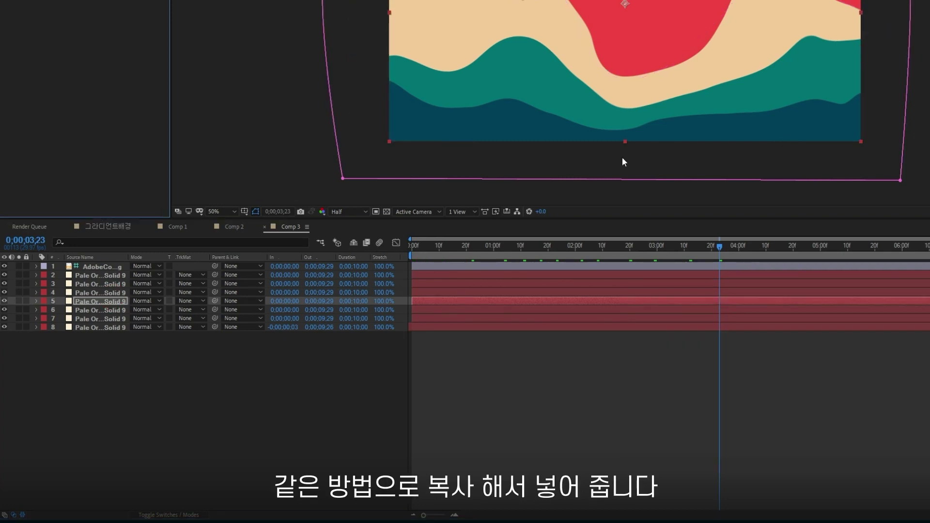
key(ctrl+v)
click(37, 301)
click(103, 310)
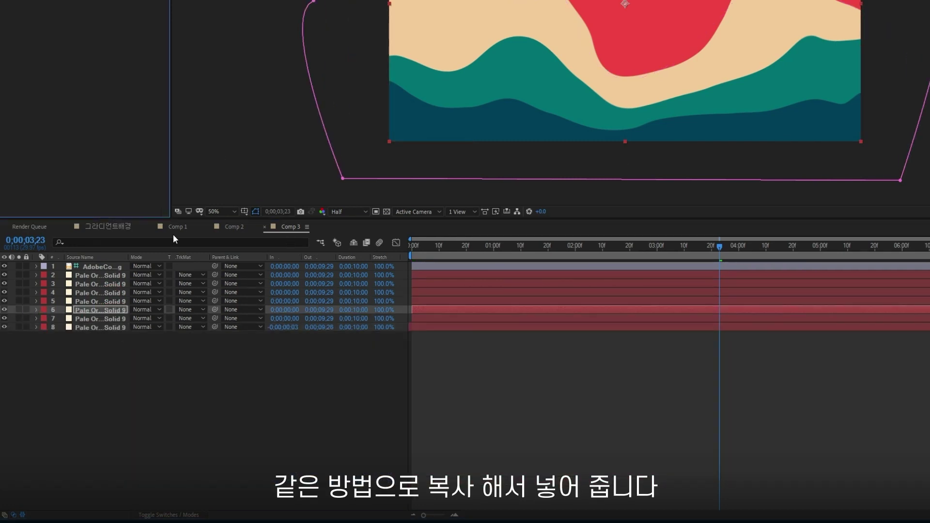
click(103, 319)
- Add the time*100 expression to the Turbulent Displace Evolution of layer 8 and collapse its properties
click(103, 327)
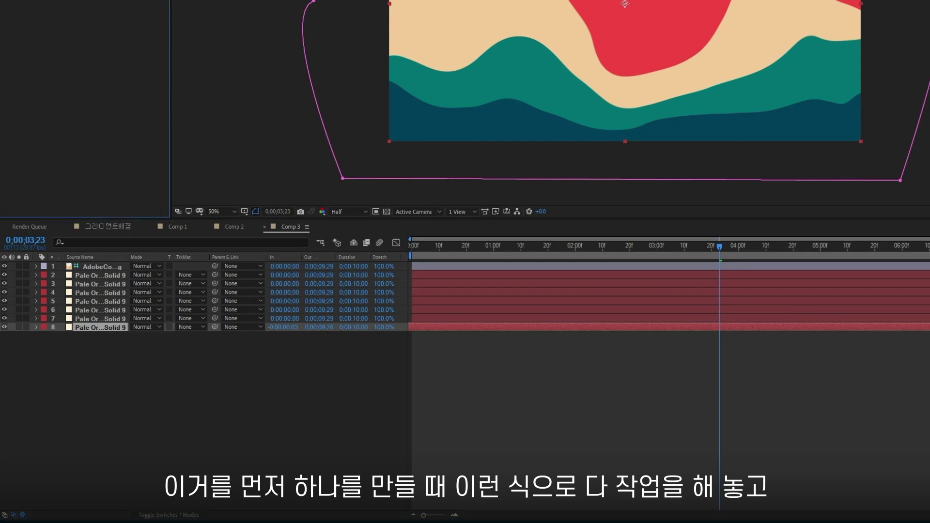
key(ctrl+v)
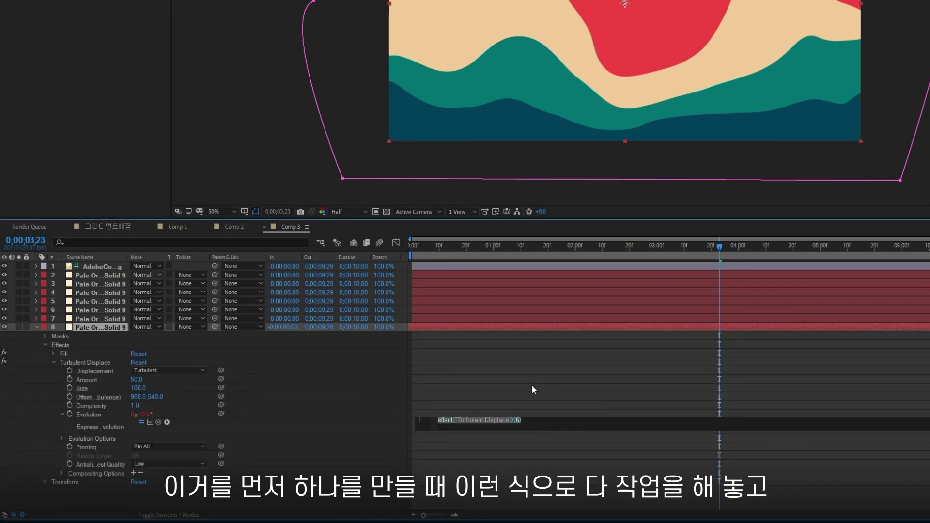
key(ctrl+z)
click(459, 353)
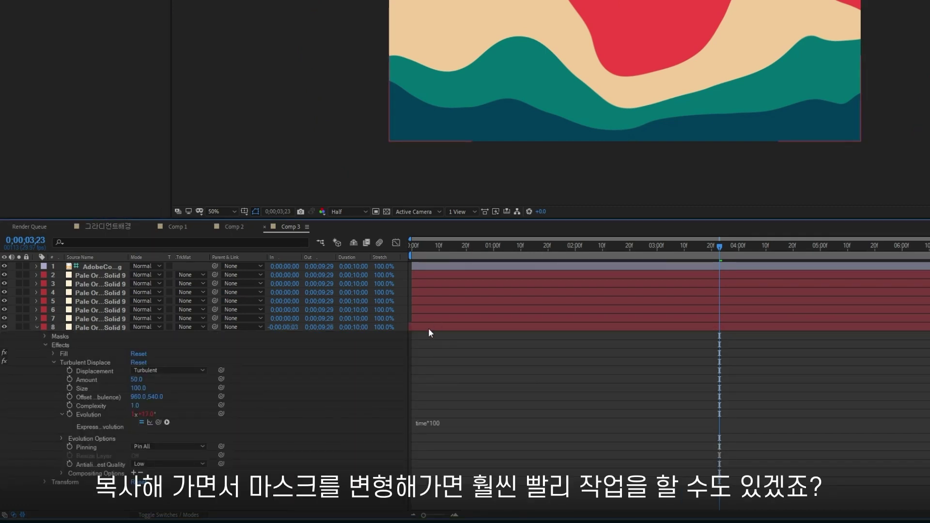
click(428, 327)
key(u)
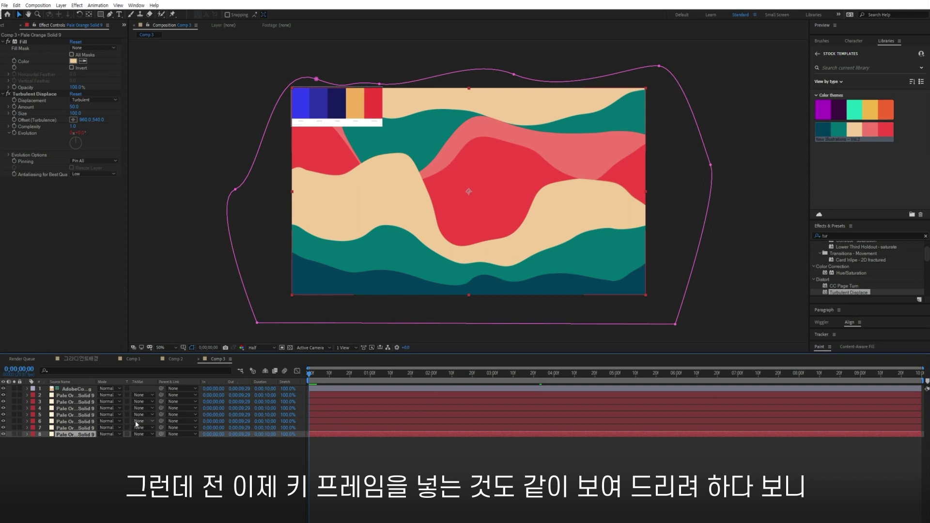
- Preview the motion of all the wave layers from the start of the composition
click(83, 396)
shift+click(84, 433)
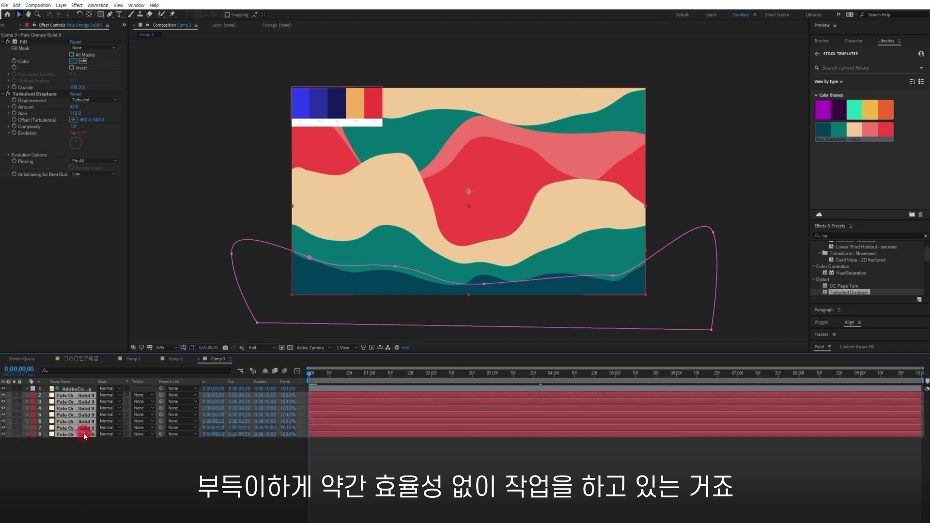
click(259, 461)
drag(311, 378, 174, 354)
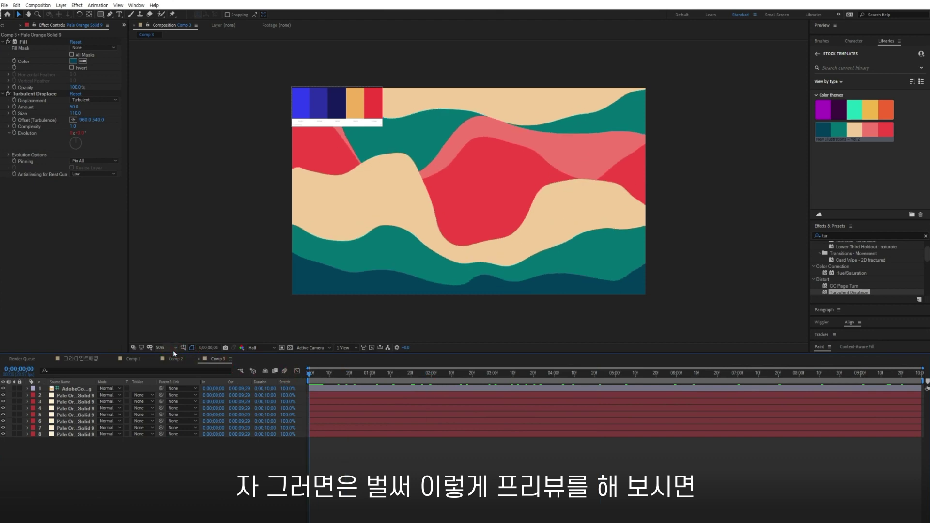
key(space)
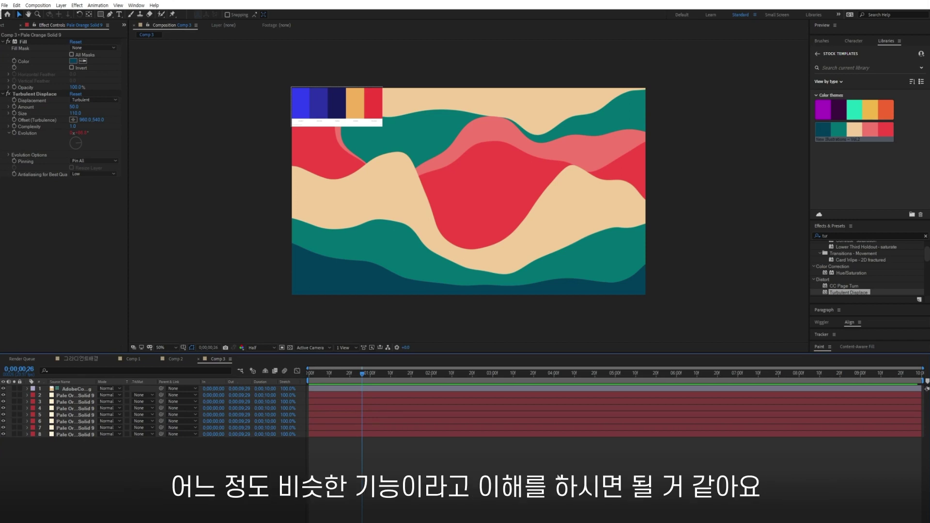
- Pre-compose all layers of Comp 3 into a new composition named 울렁이는 배경
click(319, 408)
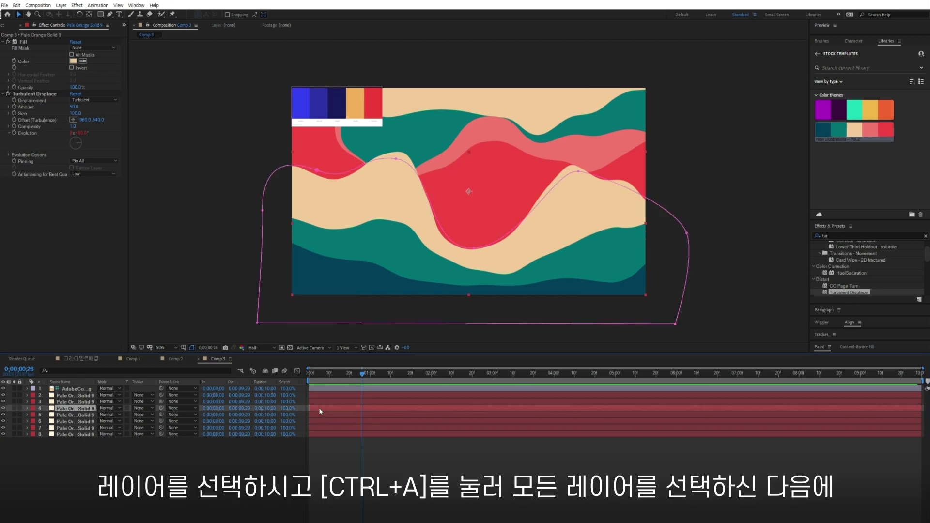
key(ctrl+a)
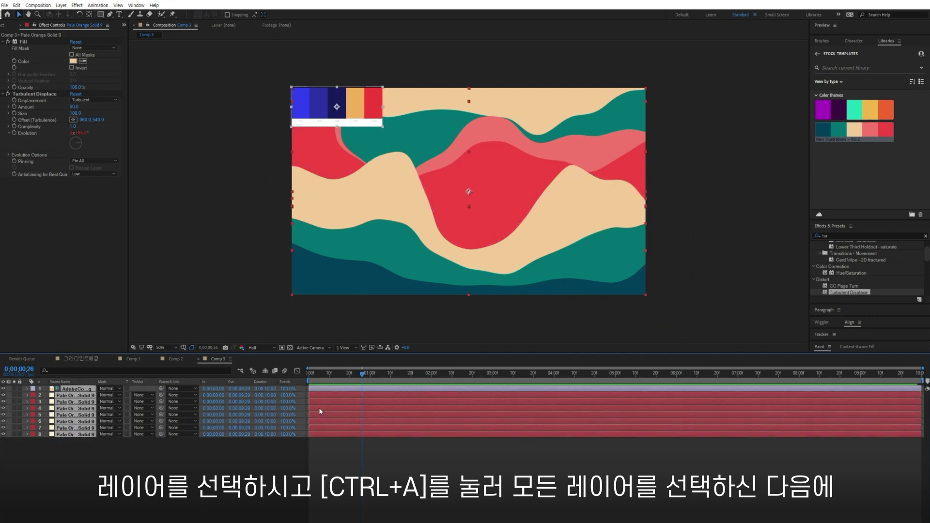
key(ctrl+shift+c)
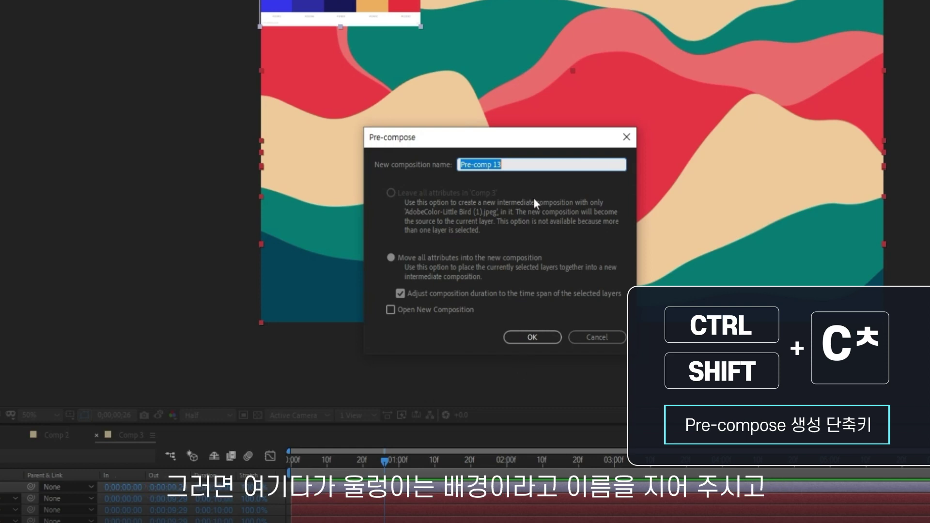
text(울렁이는 배경)
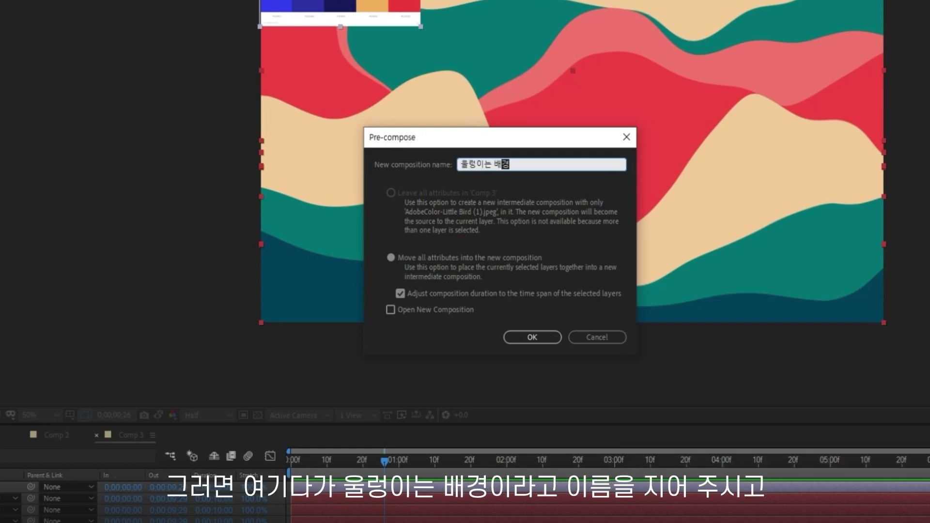
click(538, 338)
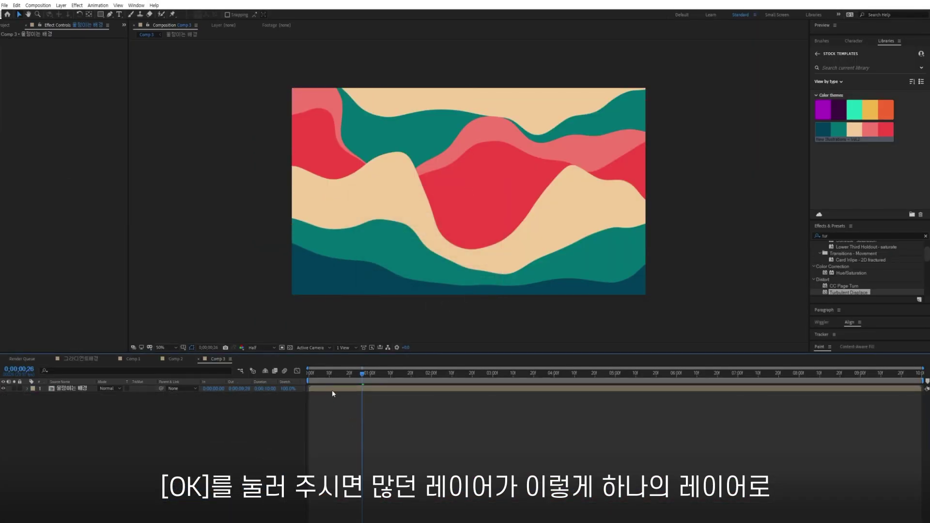
- Open the 울렁이는 배경 pre-comp to view its layers, then return to Comp 3 through the composition mini-flowchart
click(332, 389)
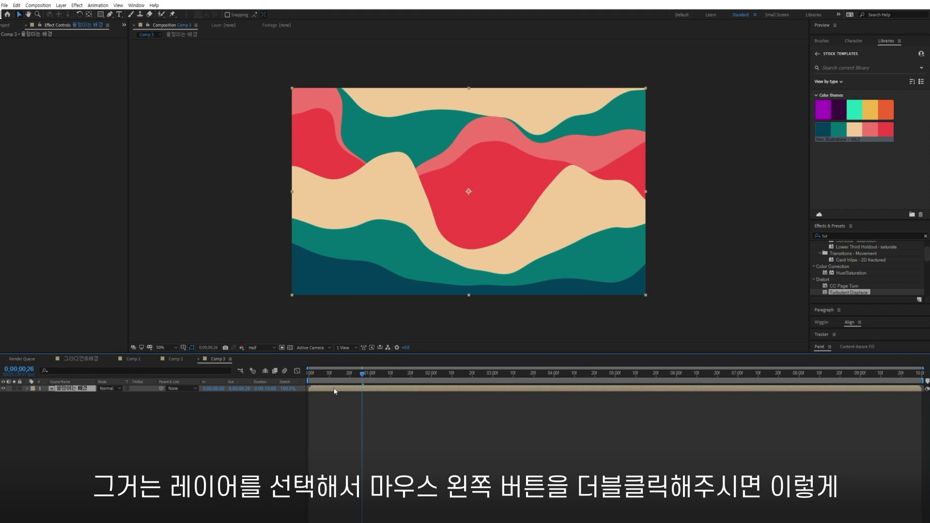
double_click(335, 389)
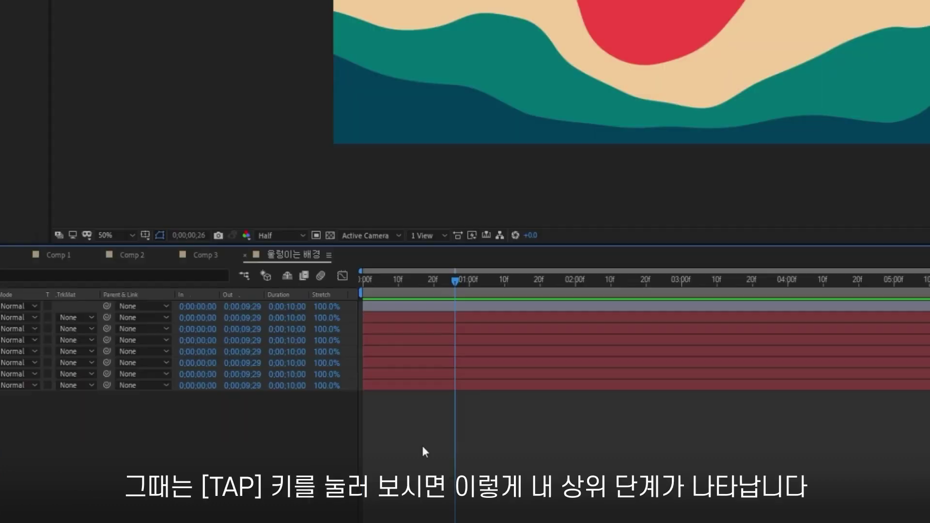
key(Tab)
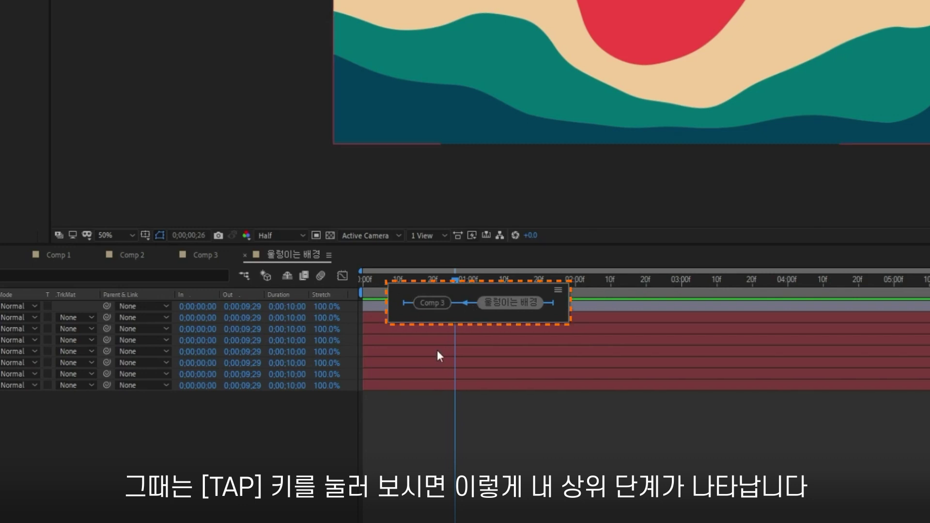
click(434, 303)
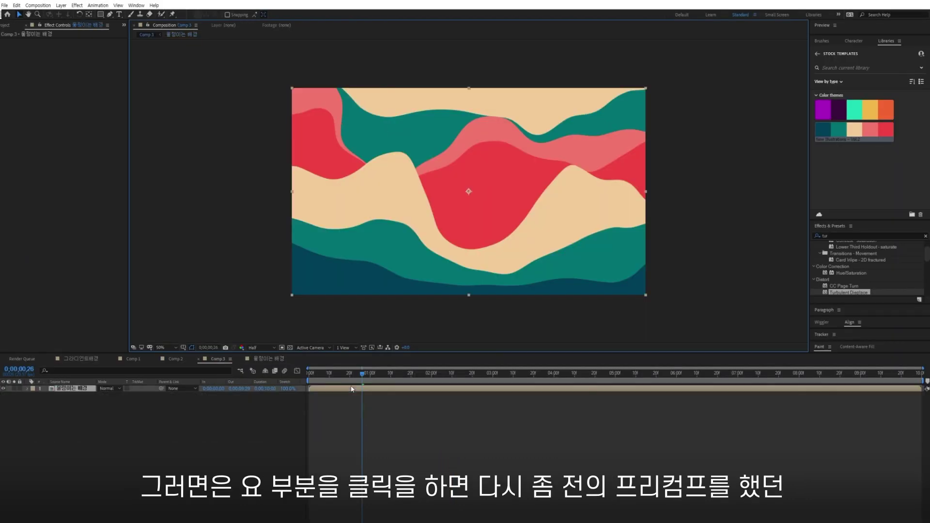
click(412, 473)
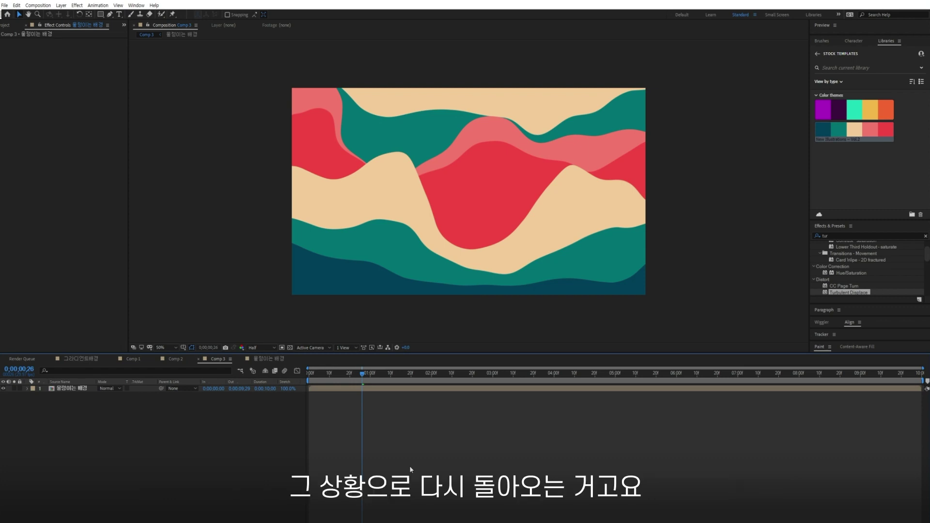
- Compare the wavy background's motion in Comp 3 with the softer backgrounds in Comp 1 and Comp 2
drag(326, 377, 353, 391)
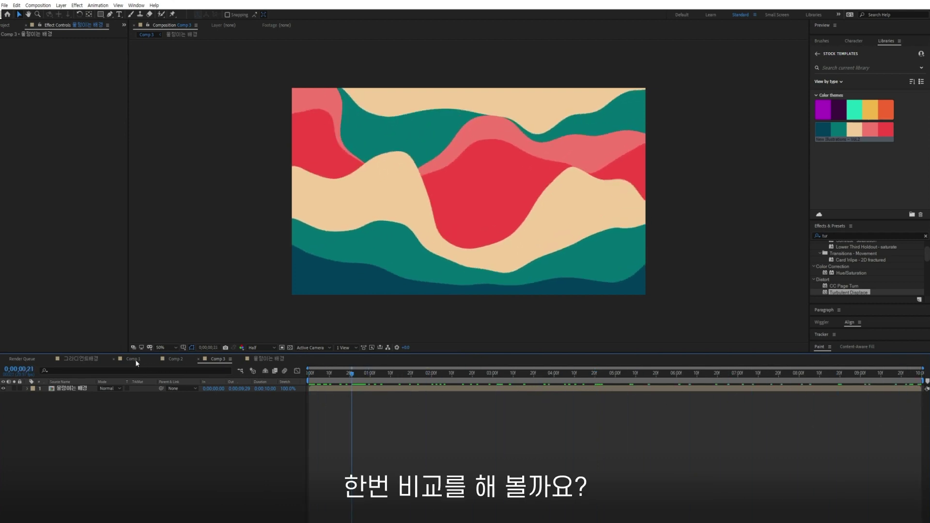
click(135, 360)
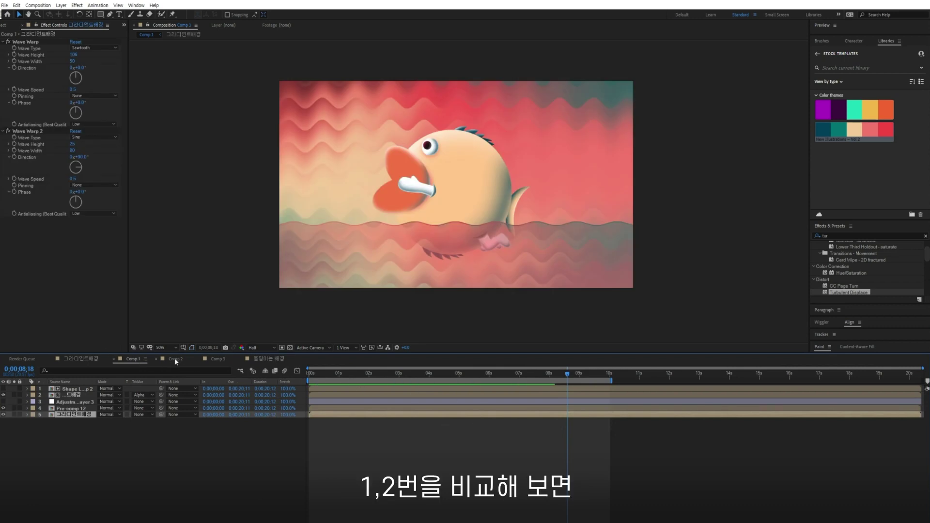
click(178, 360)
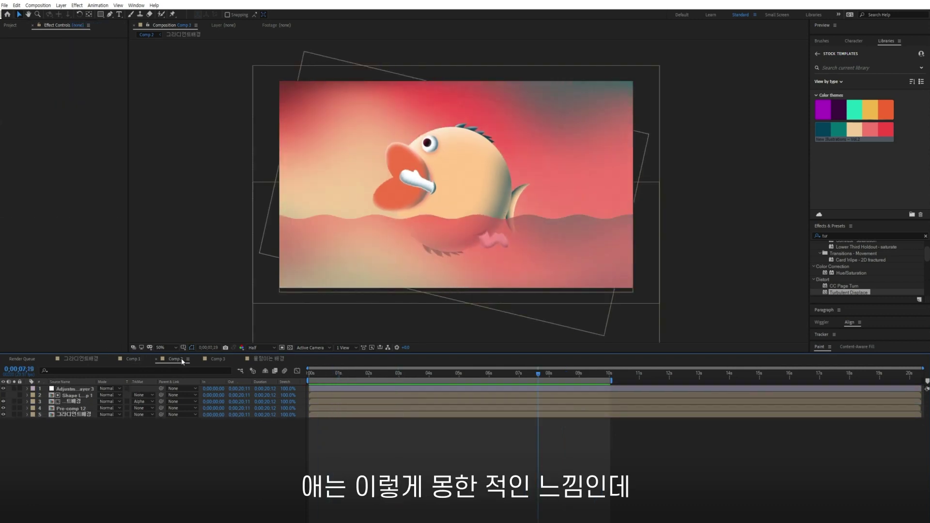
click(336, 374)
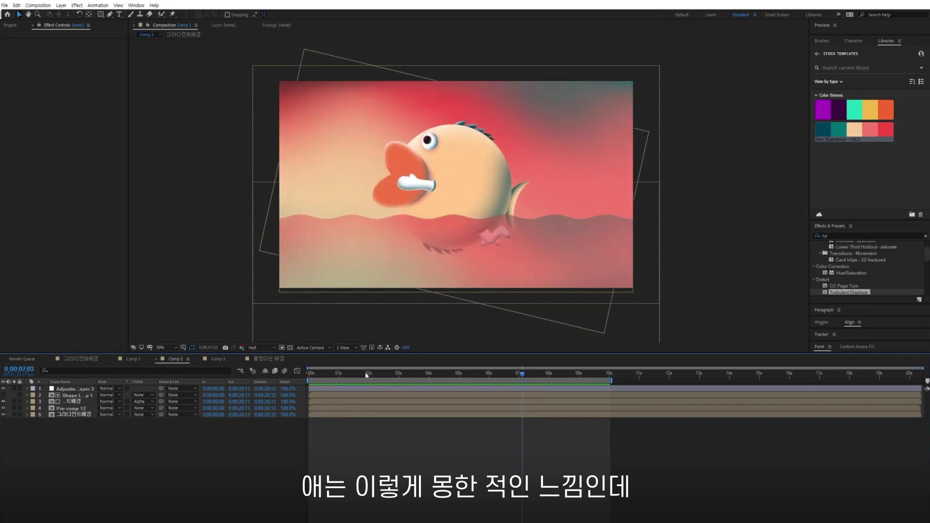
click(218, 359)
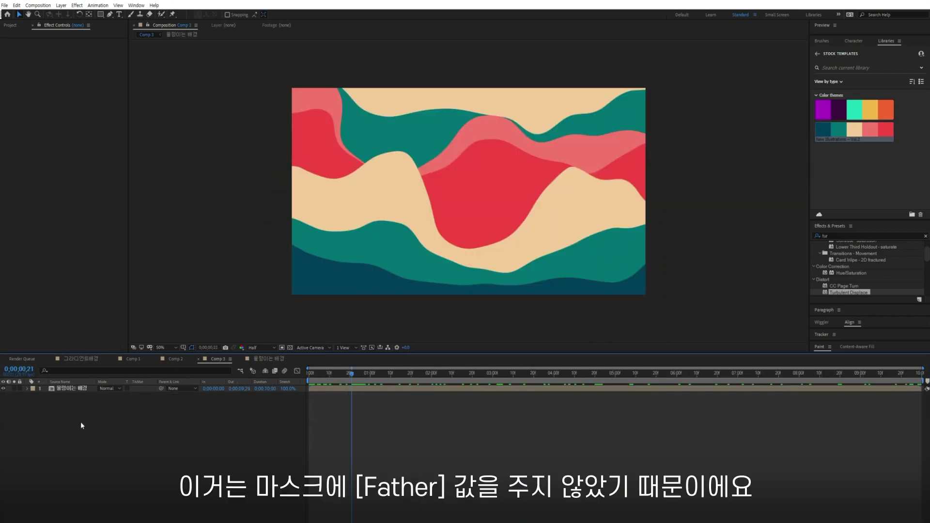
drag(437, 381, 254, 297)
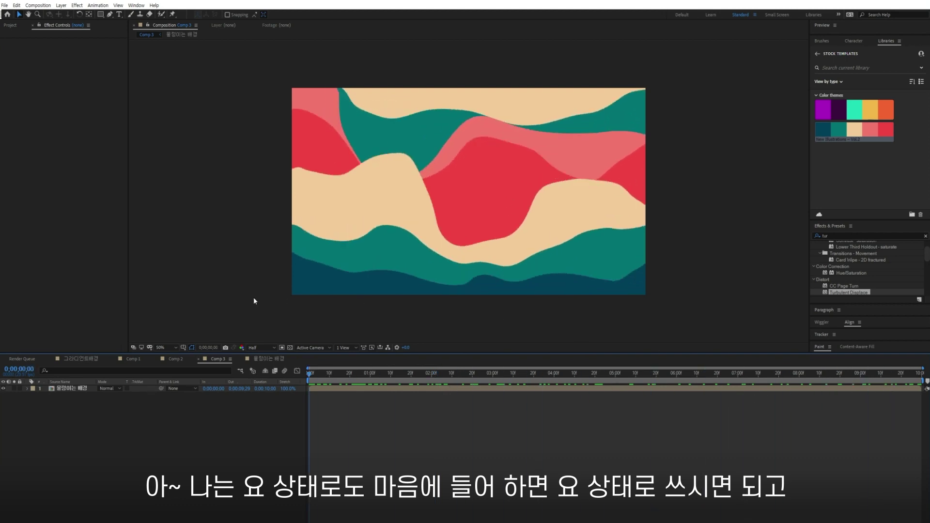
- Open the 울렁이는 배경 pre-comp and set the Mask Feather of wave layer 2 to 127 pixels
click(81, 391)
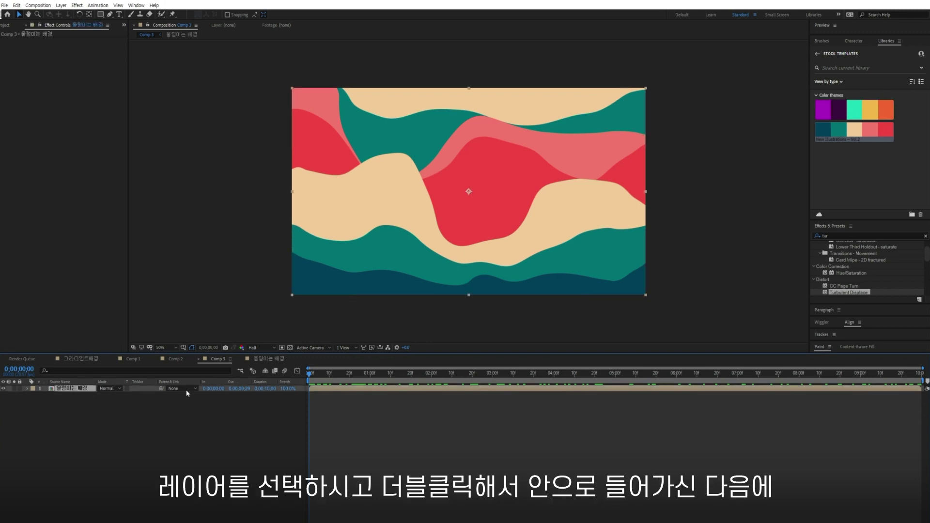
double_click(322, 388)
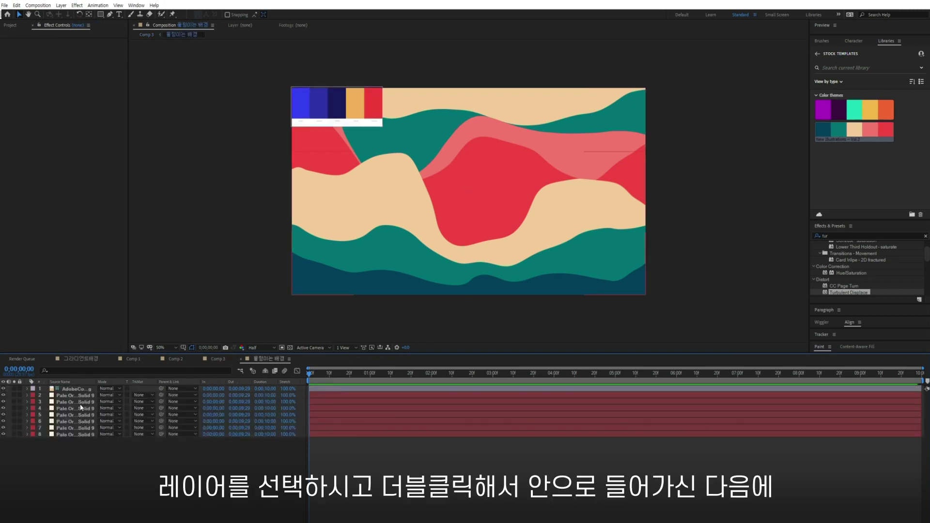
click(92, 396)
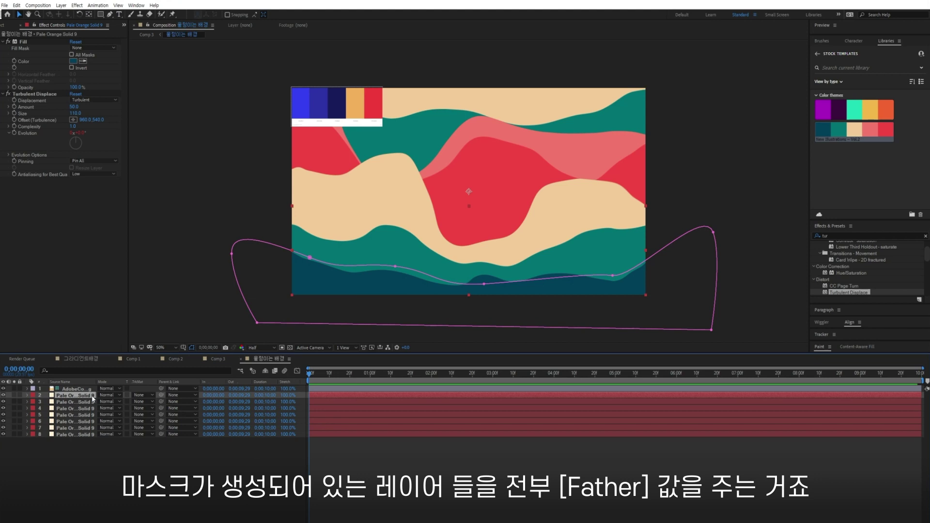
click(77, 402)
click(73, 408)
click(76, 415)
click(76, 421)
click(81, 395)
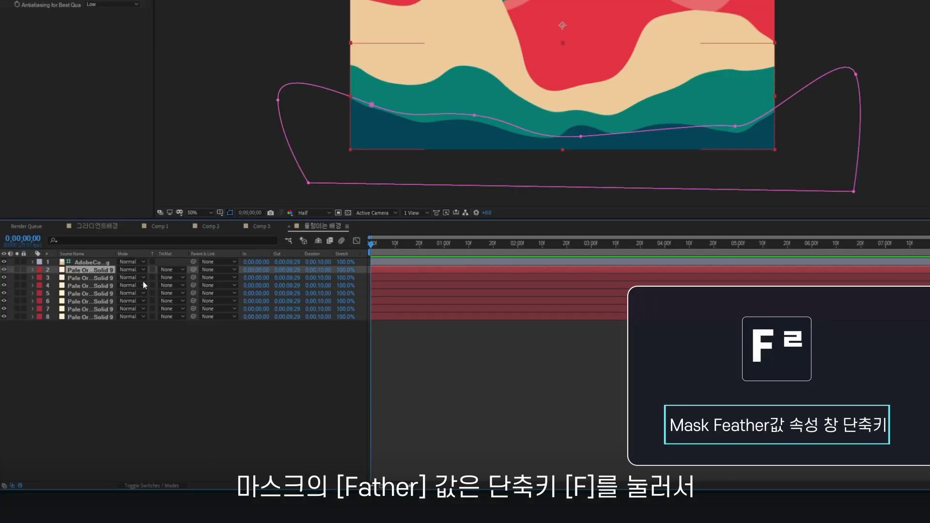
key(f)
drag(143, 282, 205, 282)
- Reveal Mask Feather on wave layers 3 to 8 and set layers 3, 4, 5 and 6 to 113, 154, 194 and 242 pixels
shift+click(104, 333)
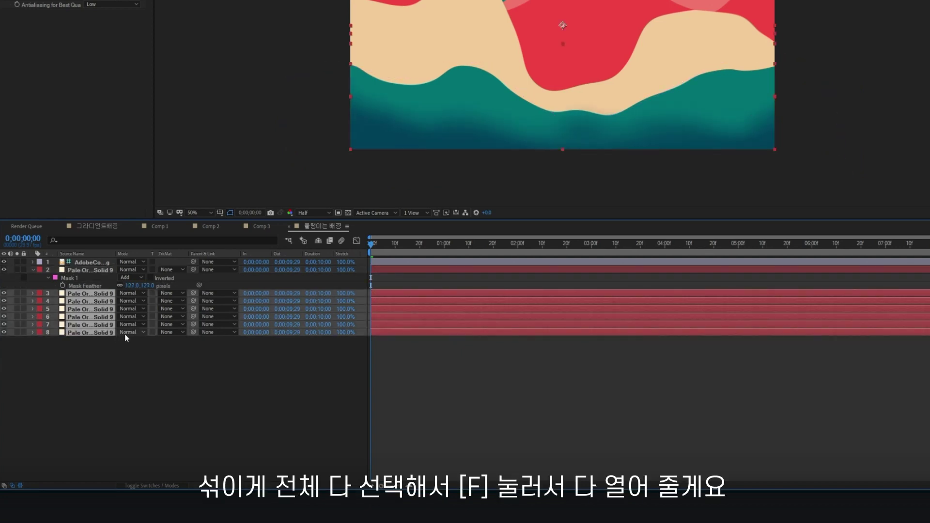
key(f)
drag(129, 309, 175, 308)
ctrl+click(124, 333)
drag(129, 333, 209, 375)
ctrl+click(85, 380)
- Set the Mask Feather of wave layer 7 to 148 pixels and of layer 8 to 16 pixels
click(85, 403)
drag(131, 402, 182, 402)
click(85, 426)
drag(131, 427, 143, 426)
click(420, 447)
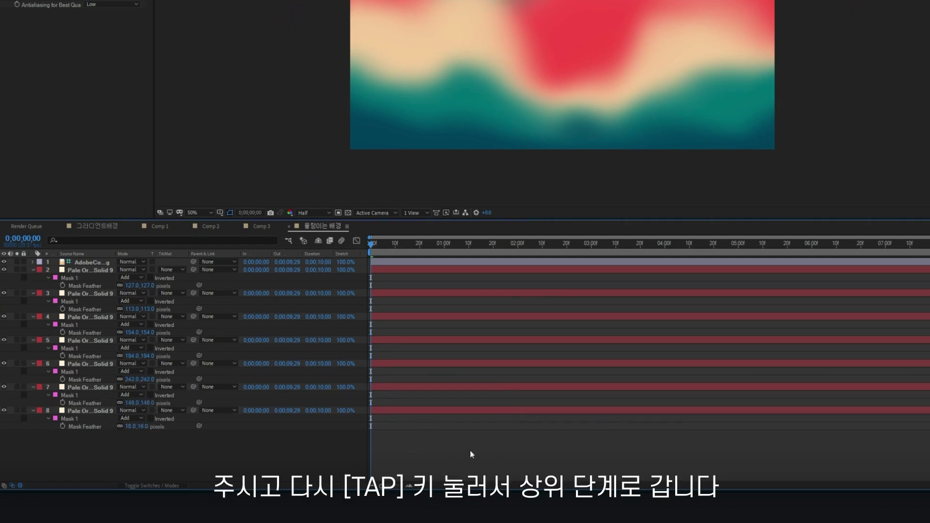
- Return to the parent Comp 3 and preview the motion of the feathered wavy background
key(Tab)
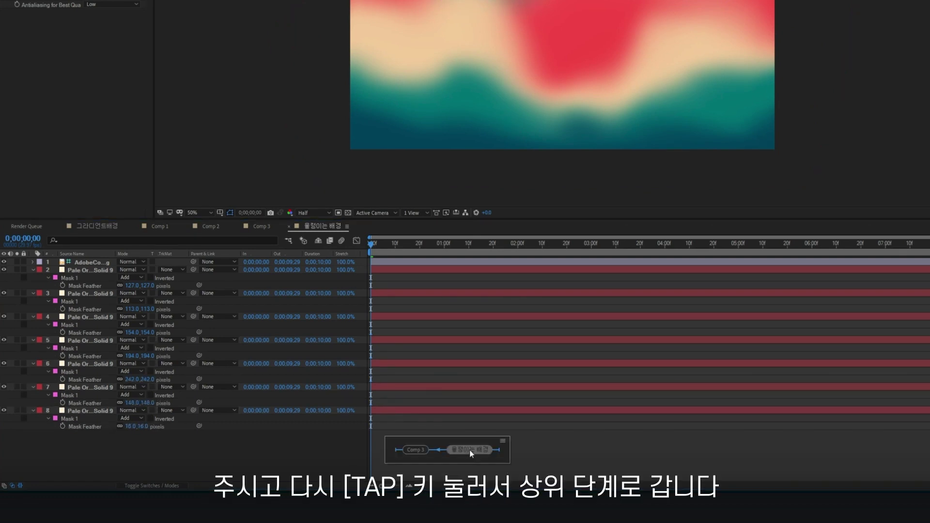
click(414, 450)
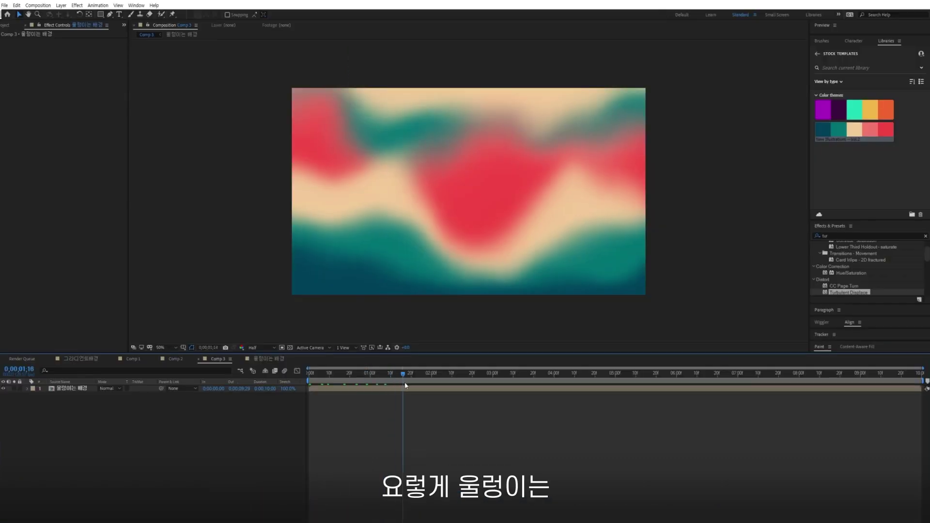
drag(483, 394, 904, 412)
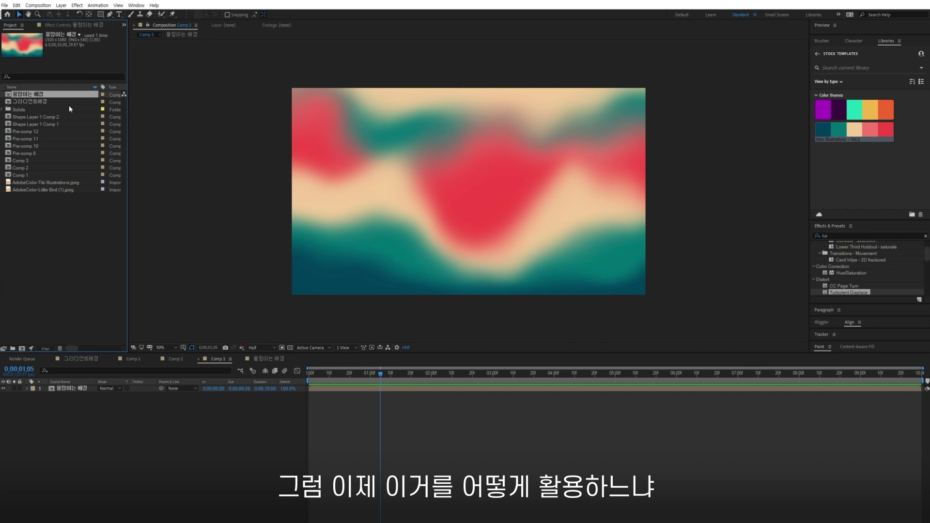
- Place Pre-comp 12 above the 울렁이는 배경 layer and put a hidden duplicate of the background on top of the stack
drag(64, 131, 449, 386)
drag(334, 373, 310, 374)
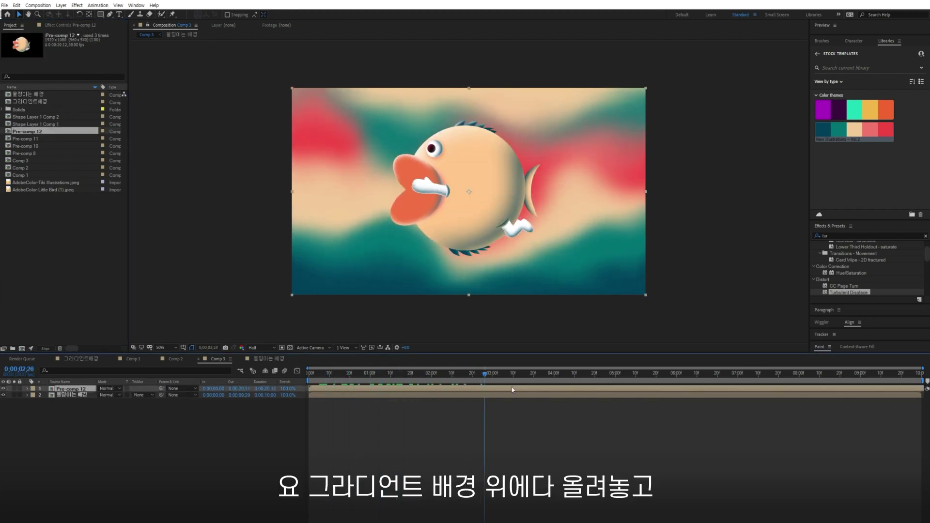
click(73, 395)
key(ctrl+d)
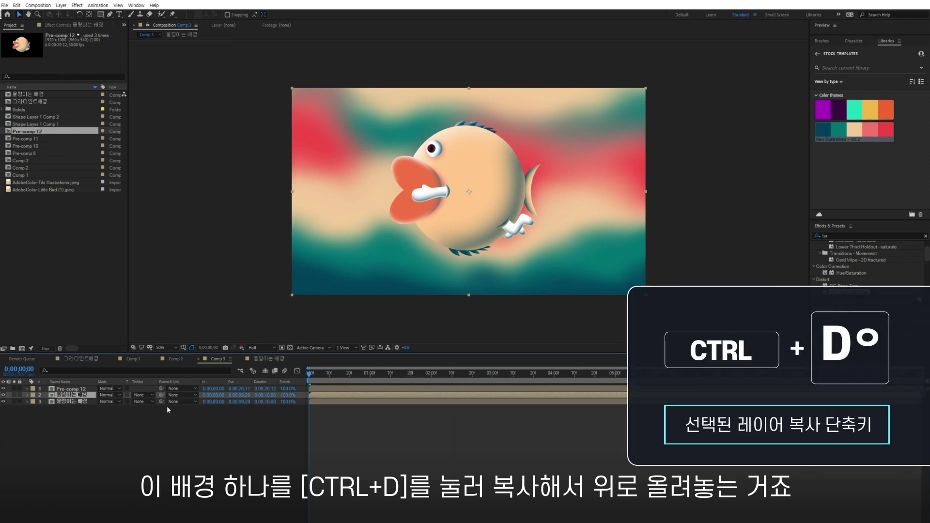
key(ctrl+shift+bracketright)
click(141, 440)
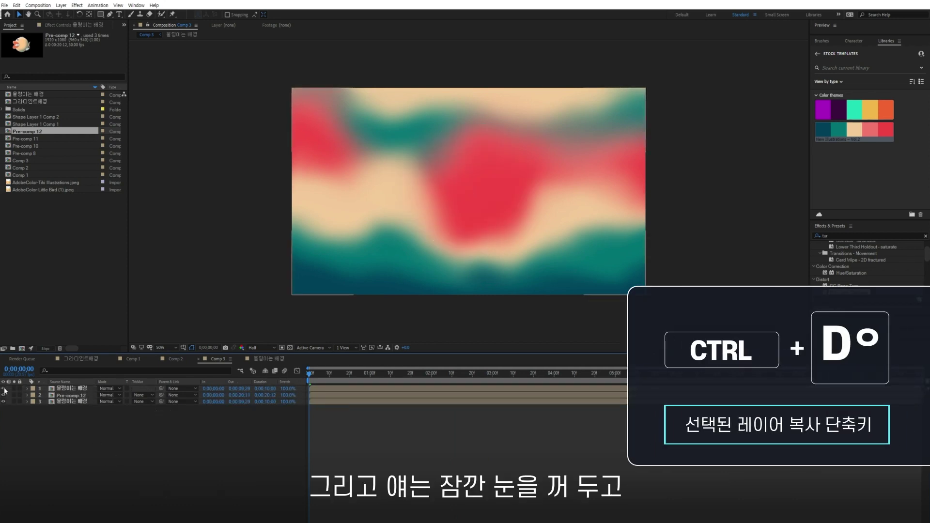
click(3, 389)
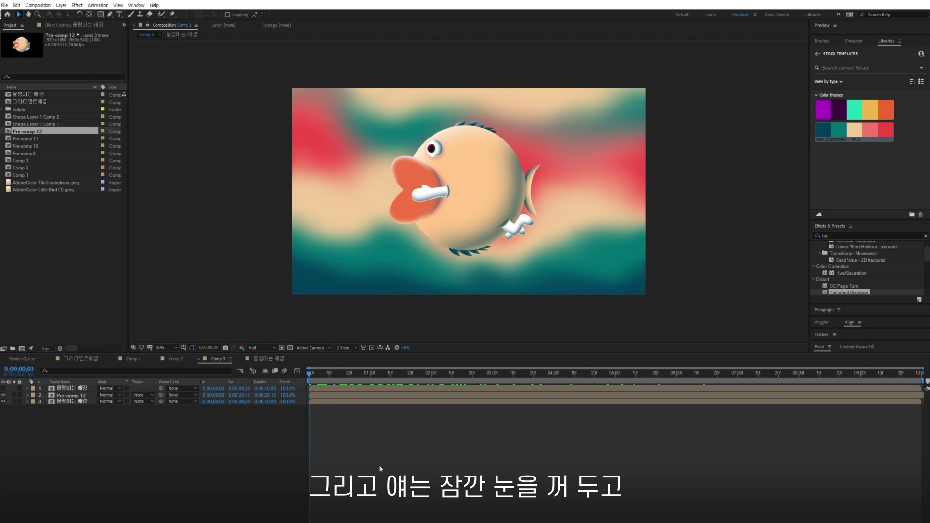
- Draw a rectangle shape layer over the lower part of the frame, covering the fish's lower half and extending past the frame edges
click(101, 14)
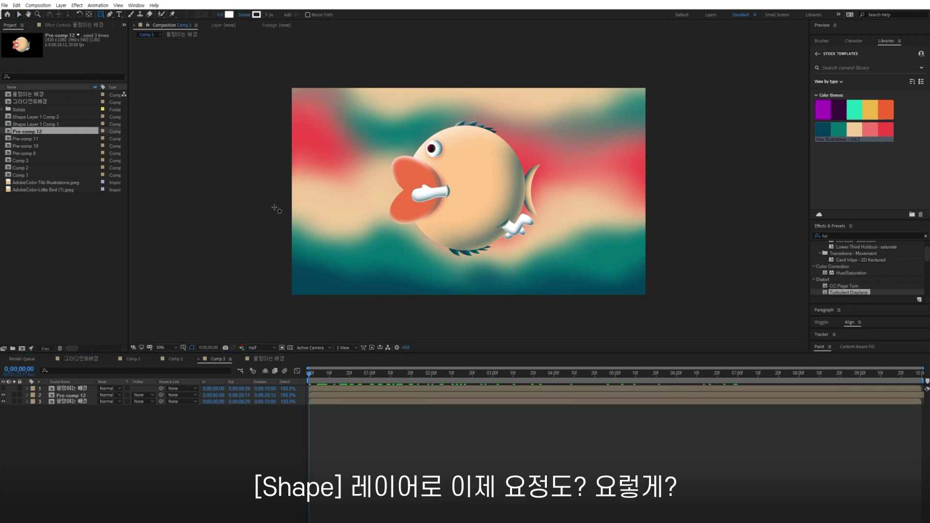
mouse_move(273, 206)
mouse_down()
mouse_move(430, 265)
mouse_move(629, 307)
mouse_move(671, 306)
mouse_up()
key(v)
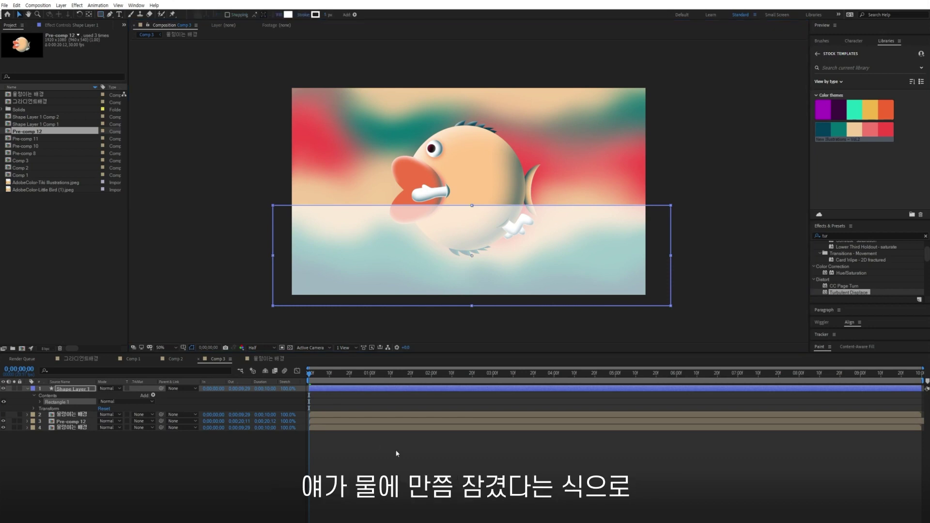
click(365, 459)
click(326, 391)
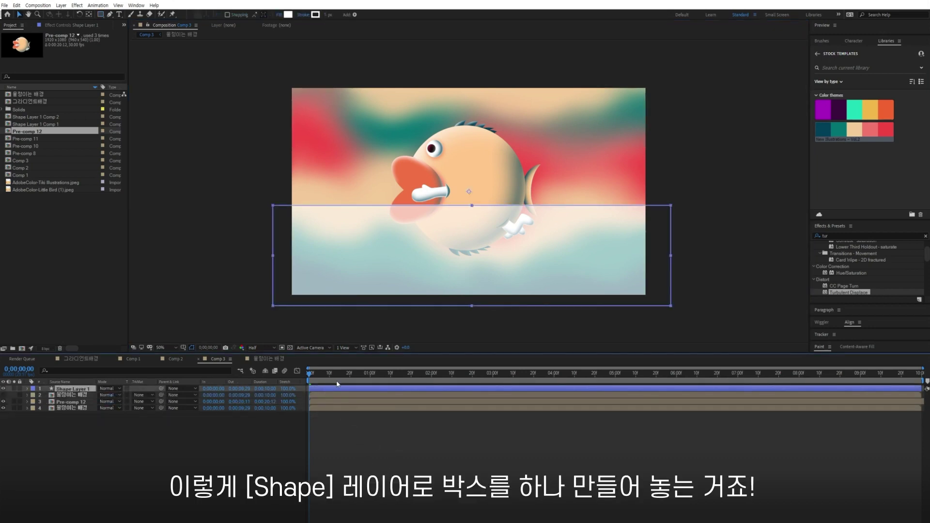
- Set the rectangle's fill to solid white at 62% opacity
click(288, 15)
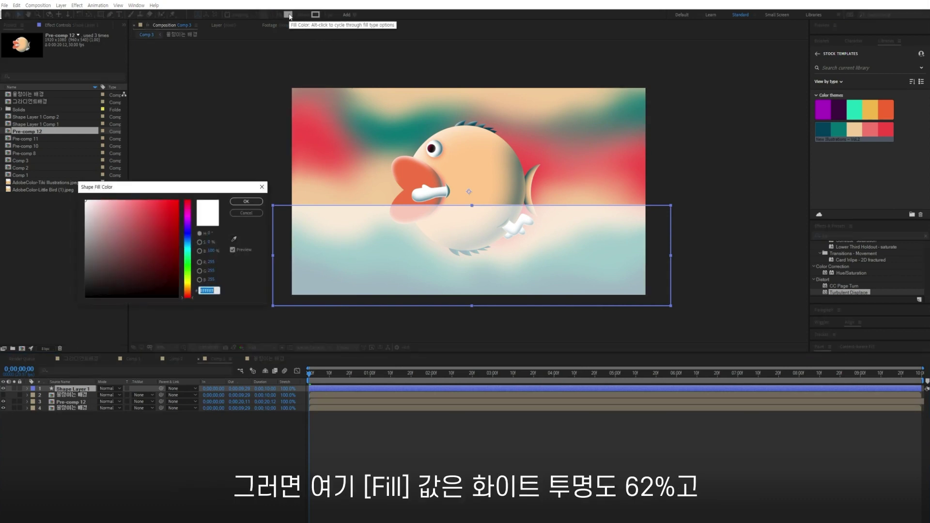
click(246, 201)
click(280, 14)
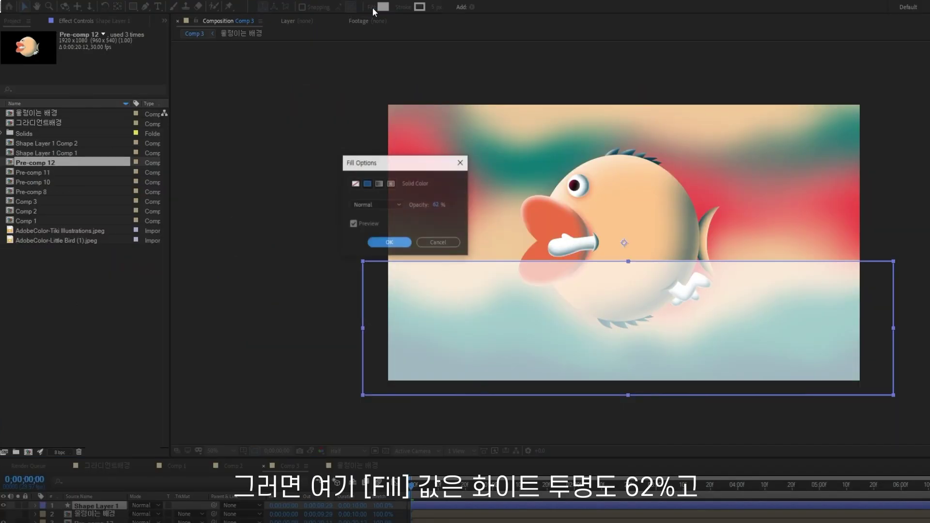
click(389, 242)
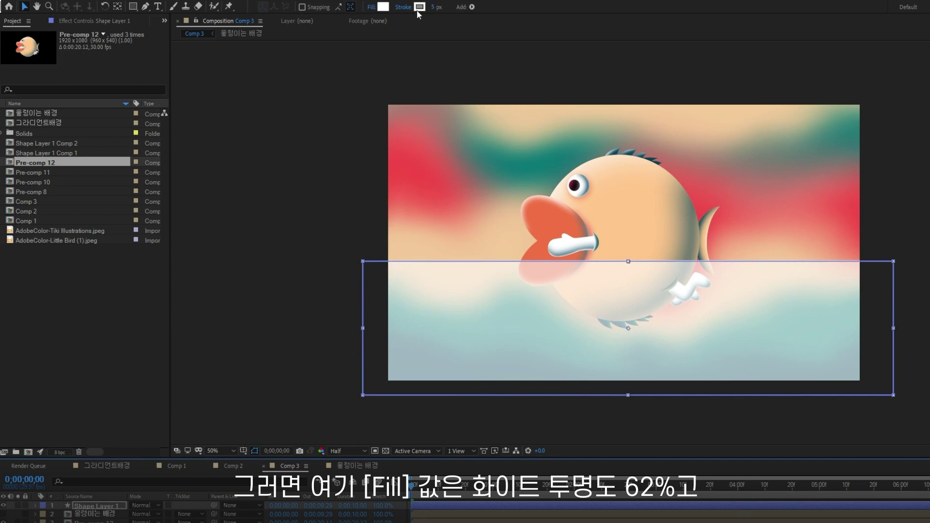
- Show the duplicate 울렁이는 배경 layer under the rectangle and set its track matte to Alpha Matte "Shape Layer 1"
click(408, 6)
click(382, 246)
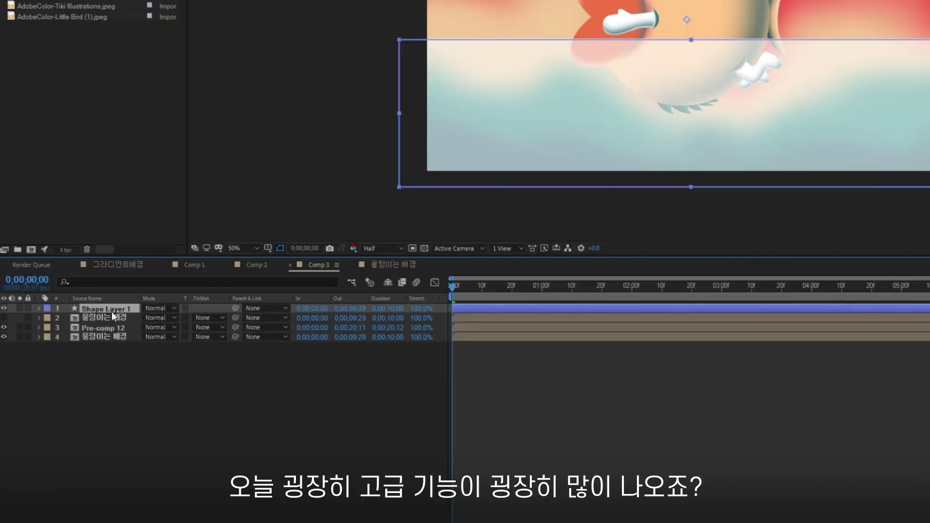
click(16, 318)
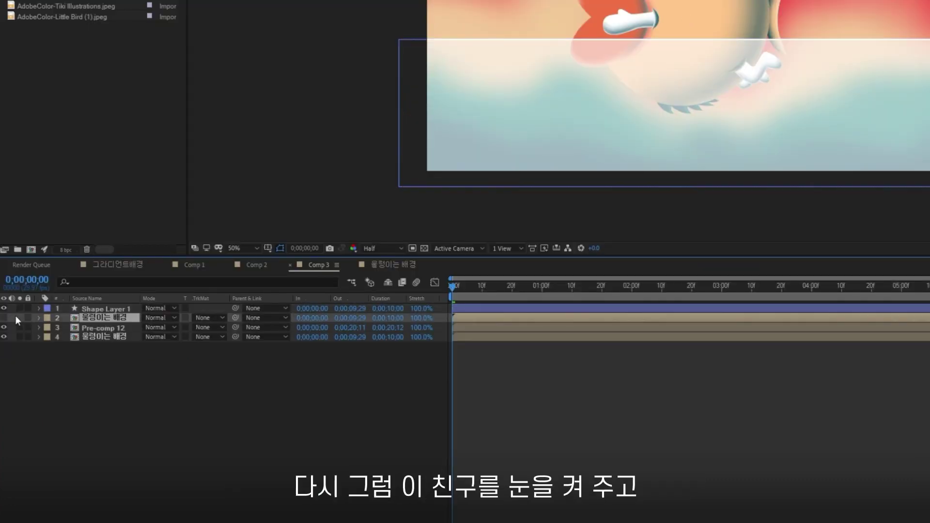
click(4, 318)
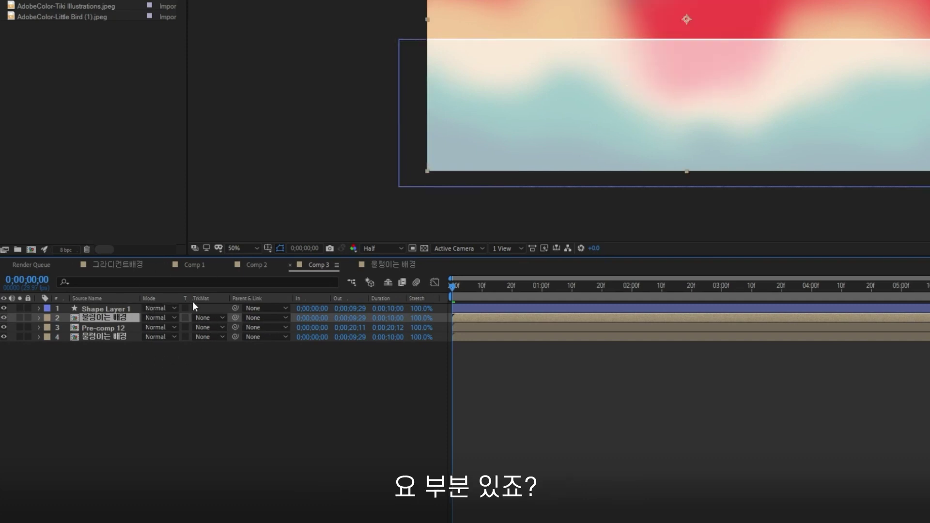
click(207, 319)
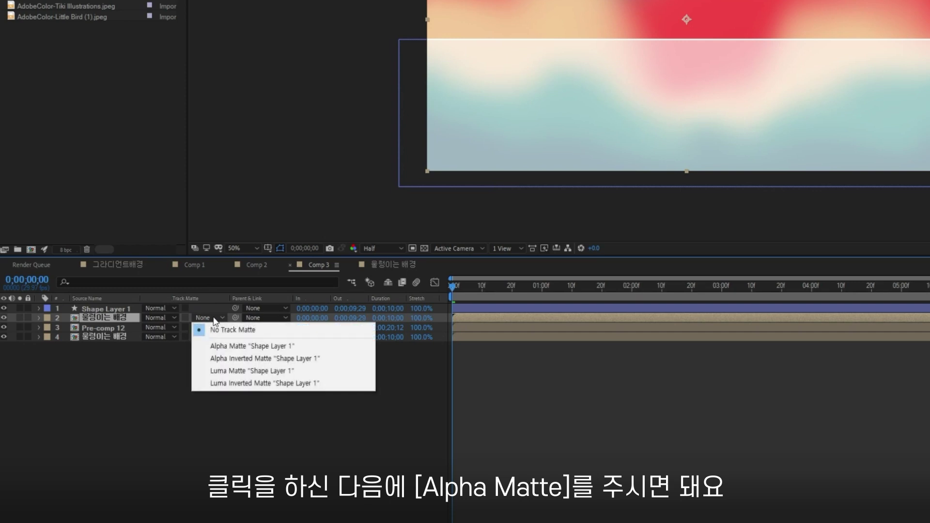
click(236, 346)
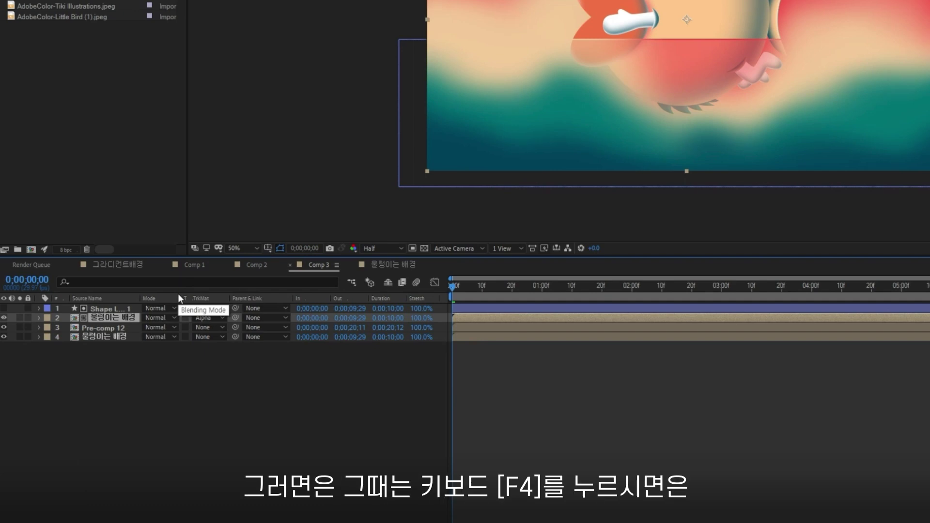
- Toggle the timeline columns back and forth between layer switches and the blending mode and track matte view
key(F4)
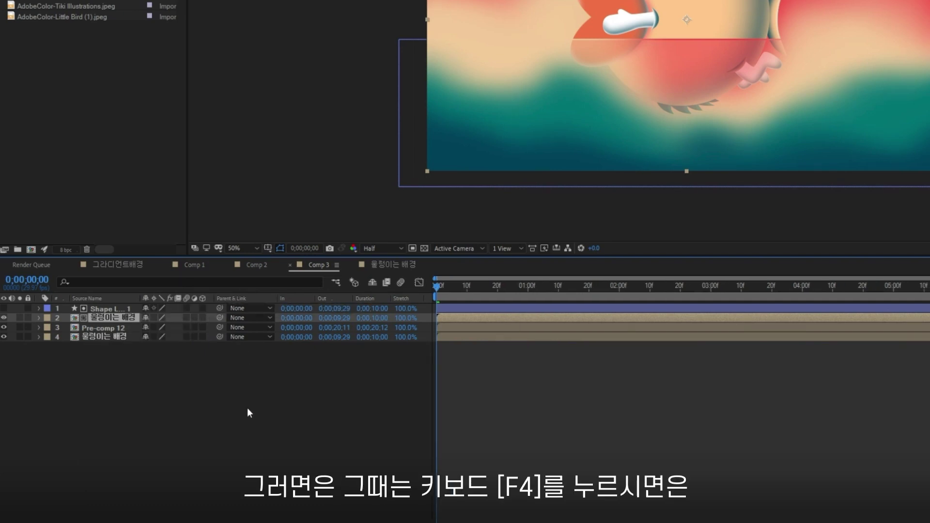
key(F4)
key(F4)
key(F4)
key(F4)
key(F4)
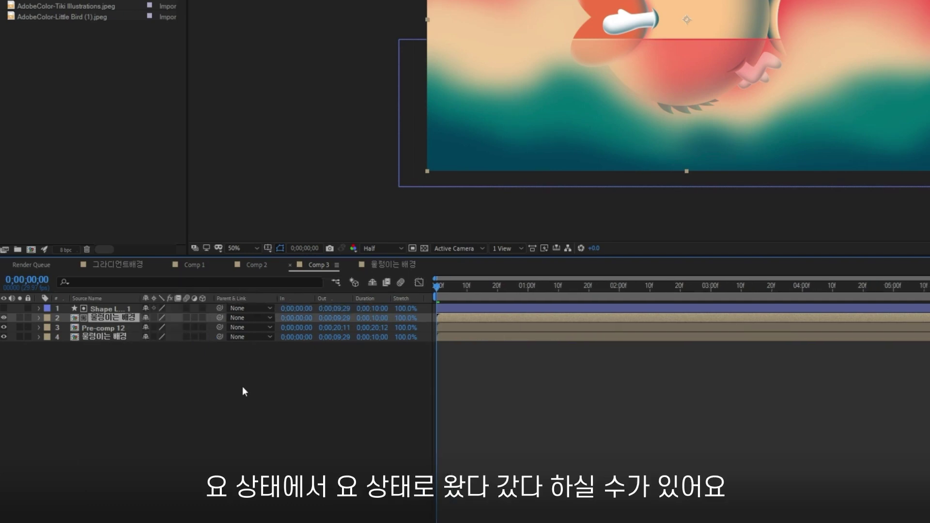
key(F4)
key(F4)
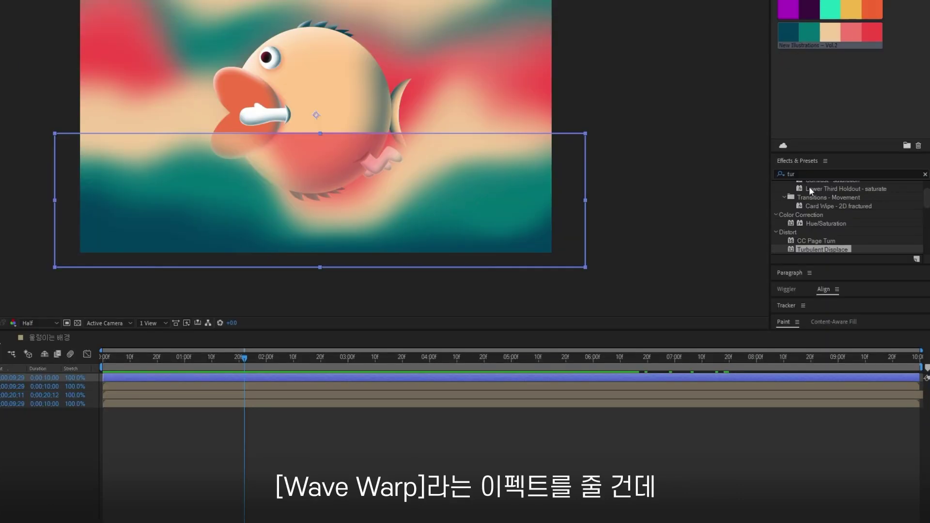
- Search the effects for "wave" and apply Wave Warp to the rectangle shape layer
click(808, 173)
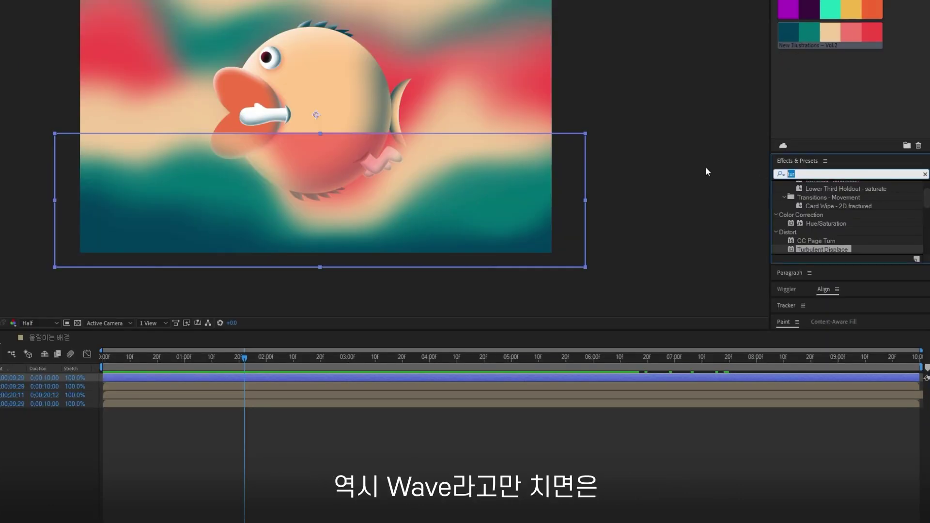
text(wave)
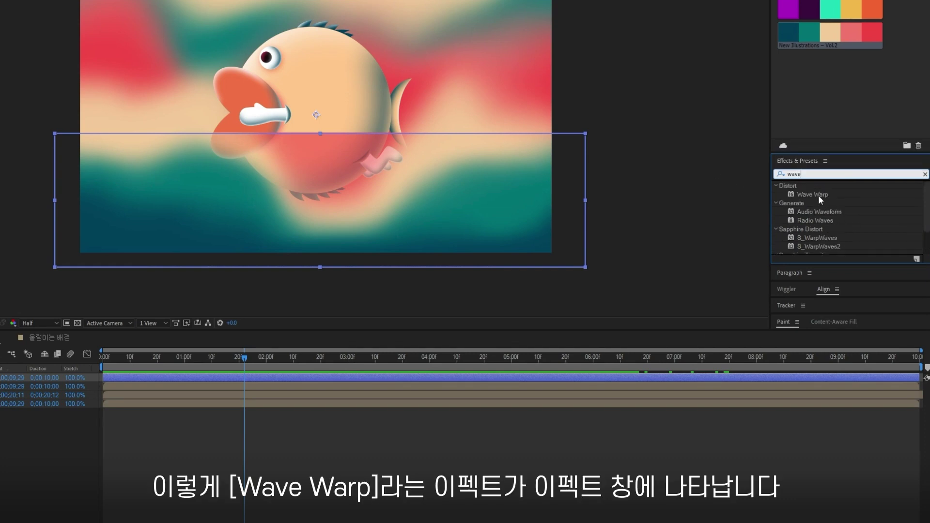
click(818, 194)
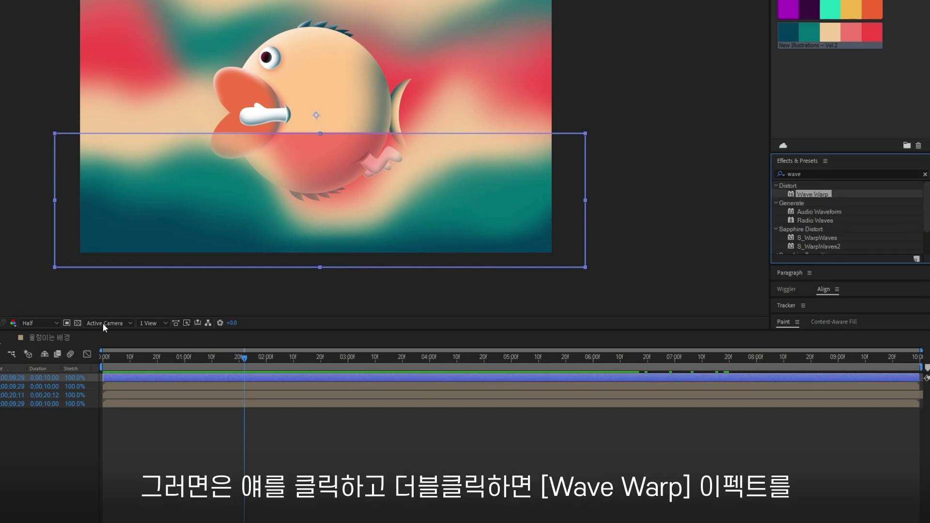
click(116, 378)
double_click(809, 194)
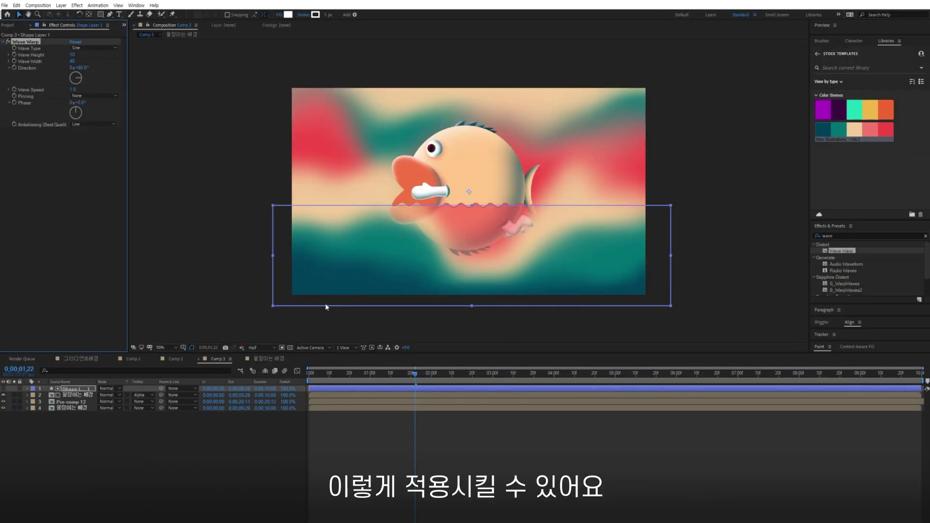
- Reapply Wave Warp to Shape Layer 1, this time from the Distort effects category
click(205, 379)
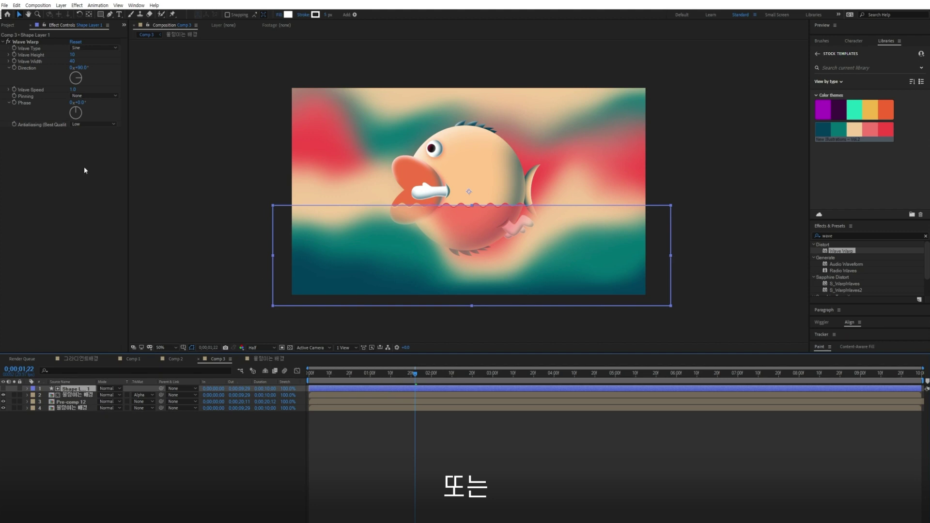
click(77, 5)
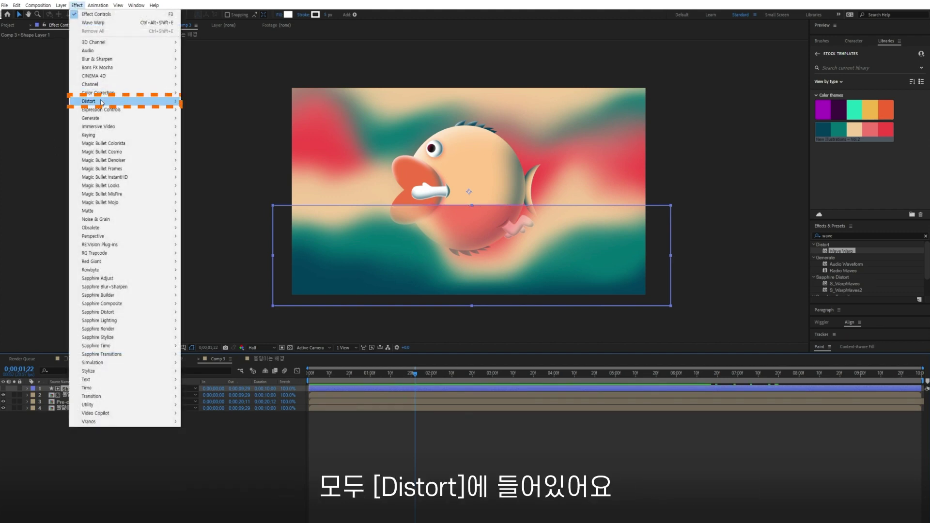
mouse_move(101, 102)
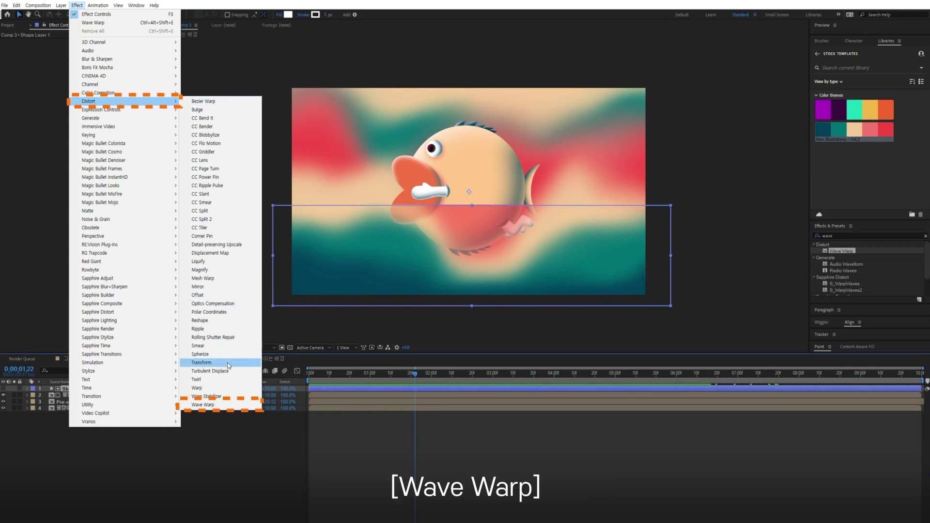
click(216, 406)
- Preview the rippling matte edge and shift the matted background duplicate downward to offset its colors from the backdrop
drag(329, 374, 639, 396)
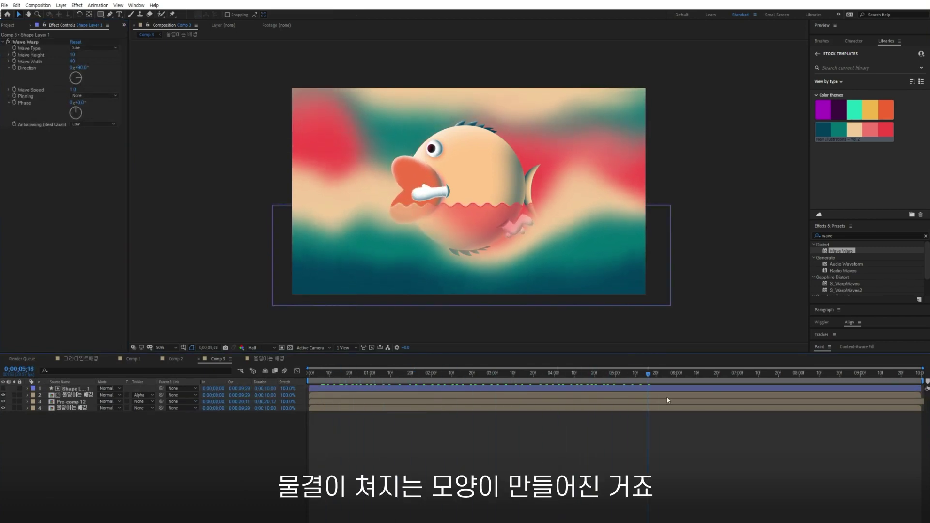
key(space)
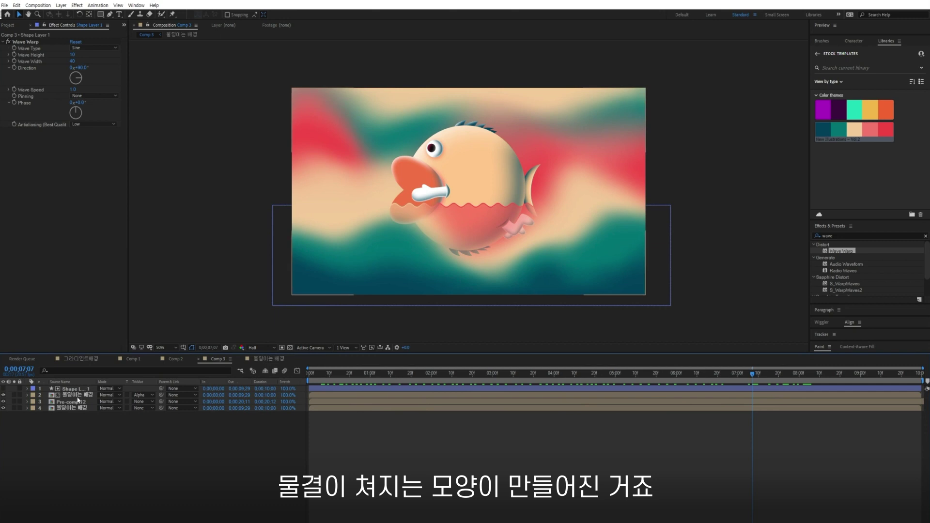
click(70, 394)
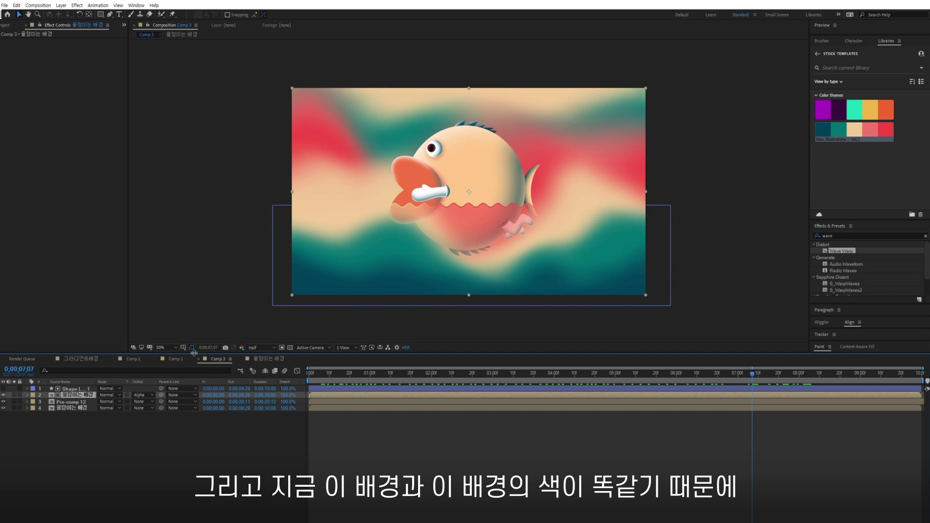
drag(342, 253, 338, 333)
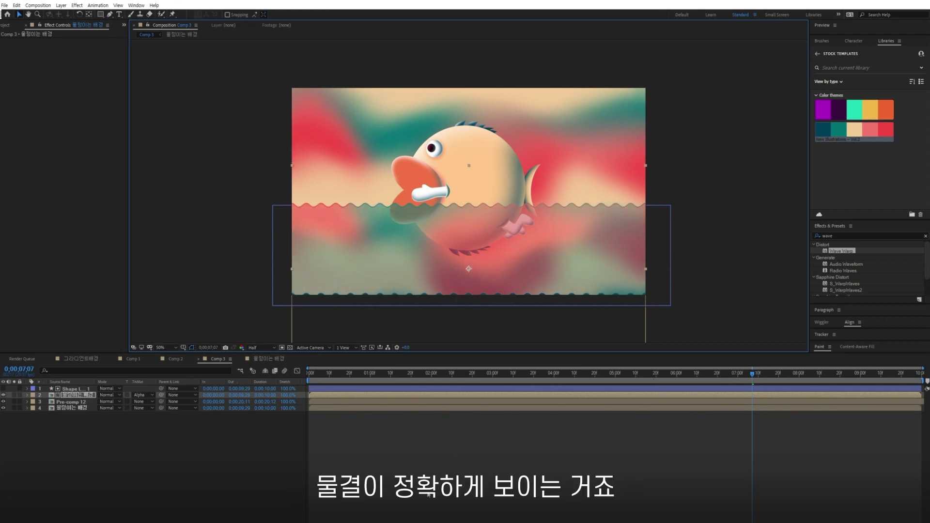
- Set the rectangle's Wave Warp width to 72, fine-tune the wave height, and preview the water motion
click(73, 389)
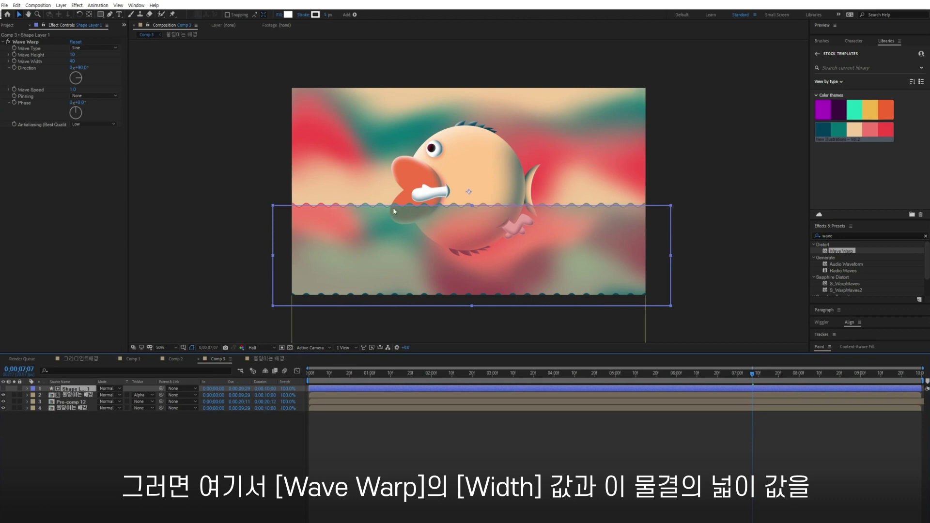
drag(72, 62, 187, 73)
click(187, 151)
key(space)
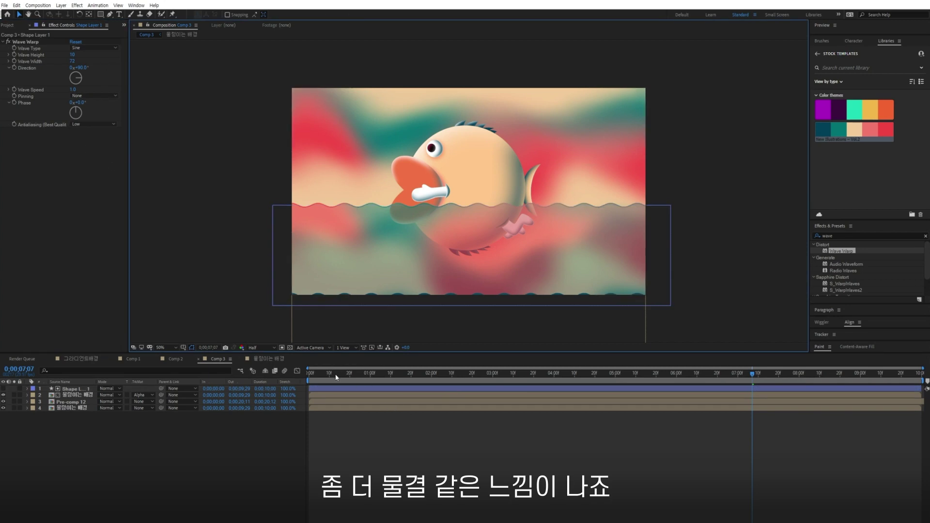
click(73, 54)
drag(74, 54, 74, 55)
click(339, 426)
key(space)
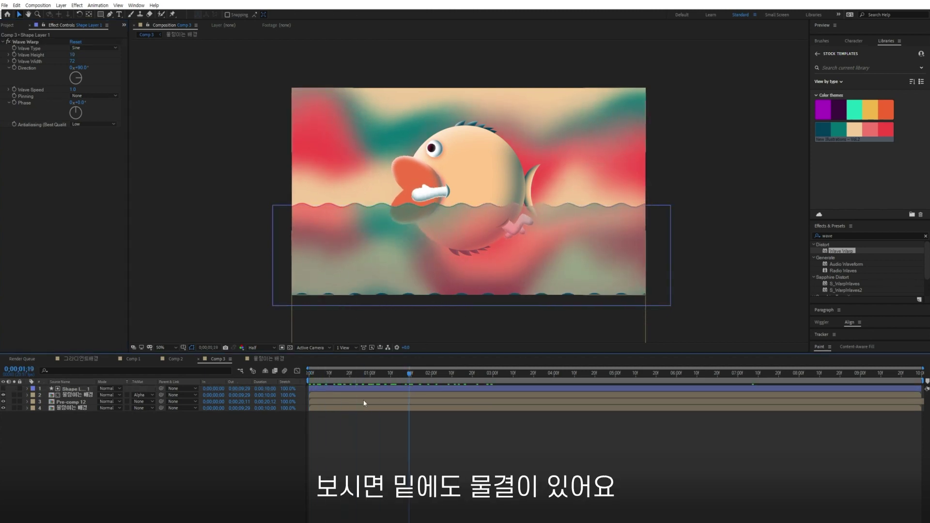
- Move the rectangle shape layer slightly upward in the composition
click(345, 389)
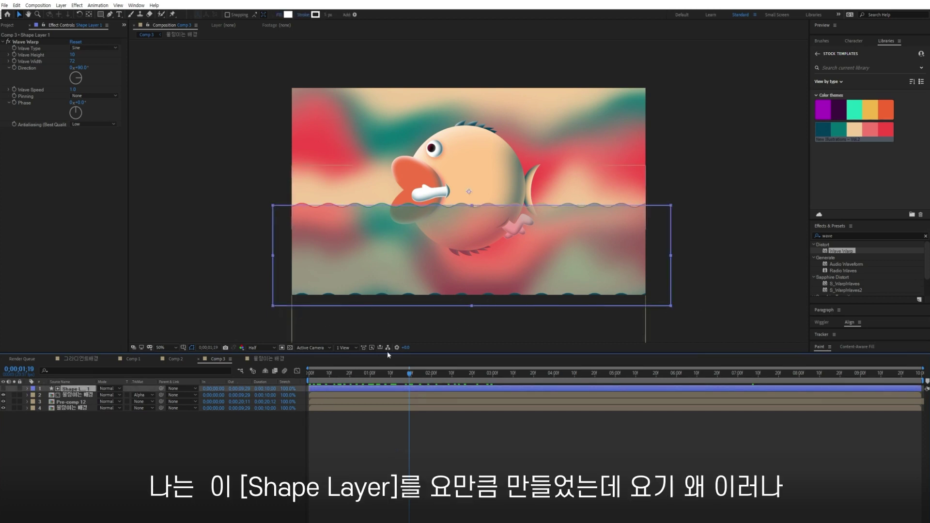
mouse_move(391, 259)
mouse_down()
mouse_move(393, 216)
mouse_move(394, 270)
mouse_move(393, 238)
mouse_move(397, 262)
mouse_up()
click(140, 416)
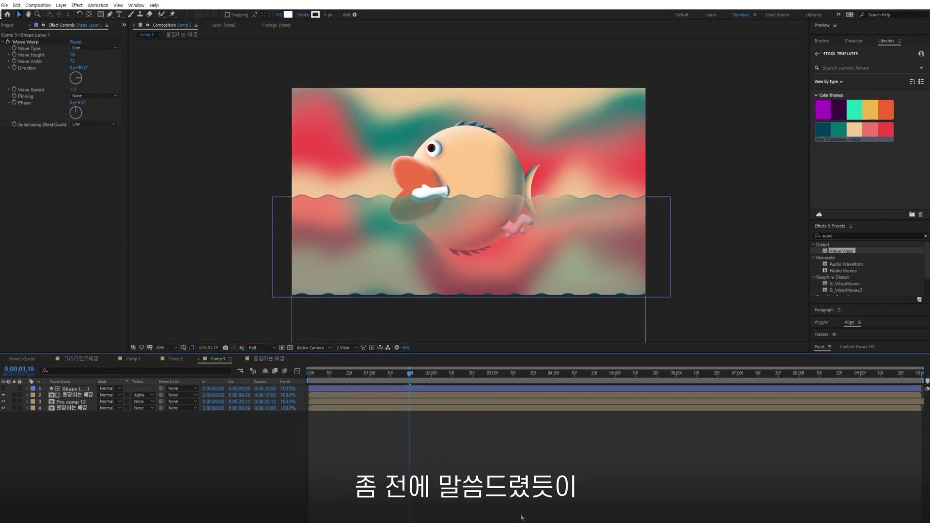
- Pre-compose the rectangle shape layer with all attributes and move it slightly down until its lower wavy edge leaves the frame
click(75, 390)
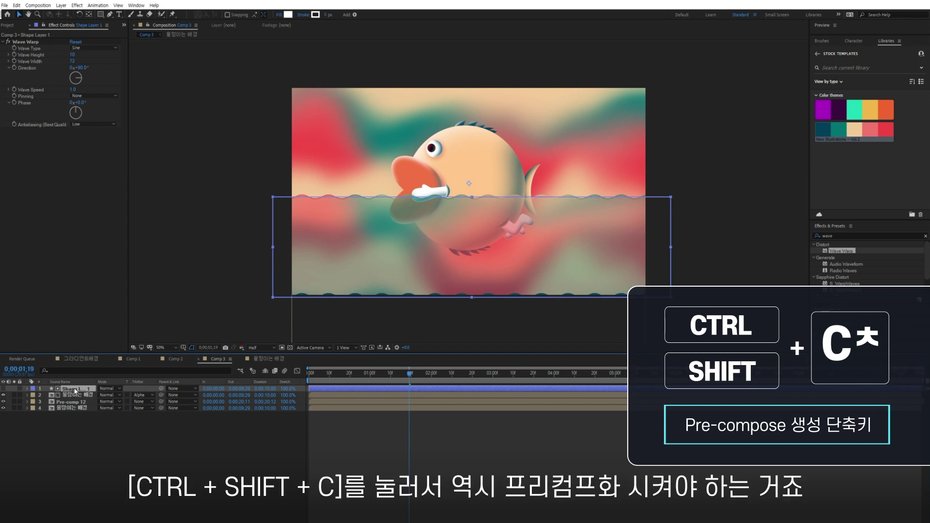
key(ctrl+shift+c)
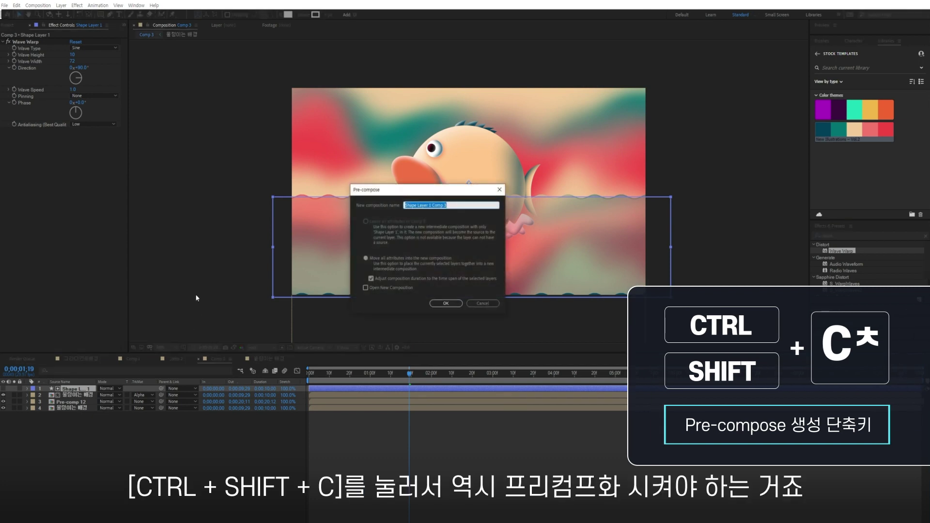
click(446, 304)
click(484, 270)
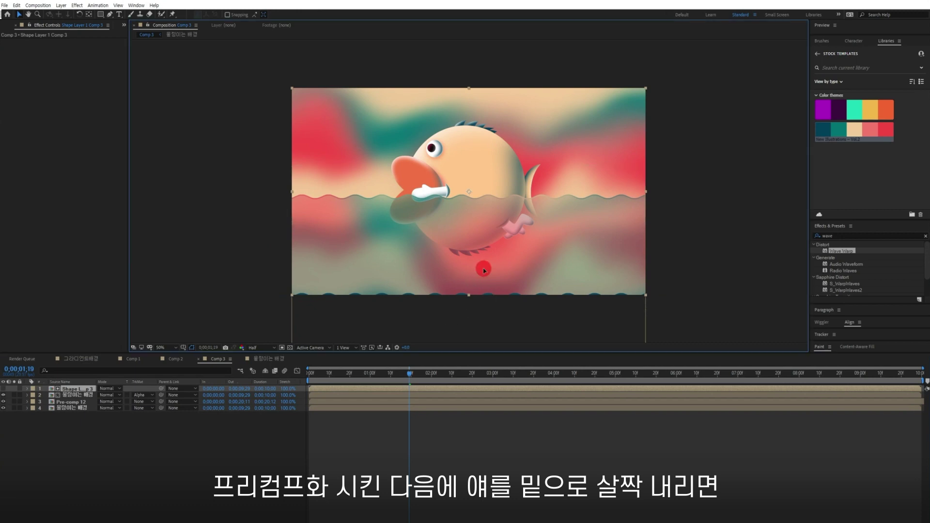
drag(484, 270, 485, 277)
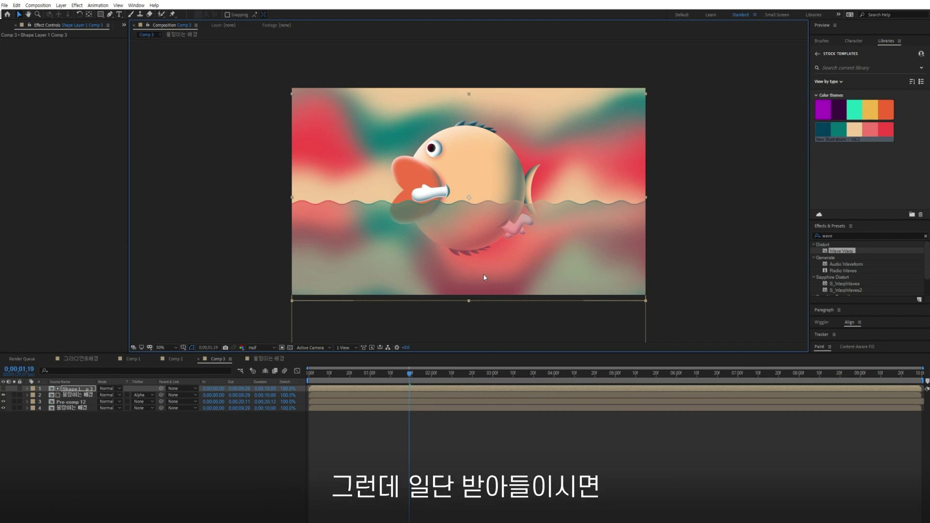
click(562, 454)
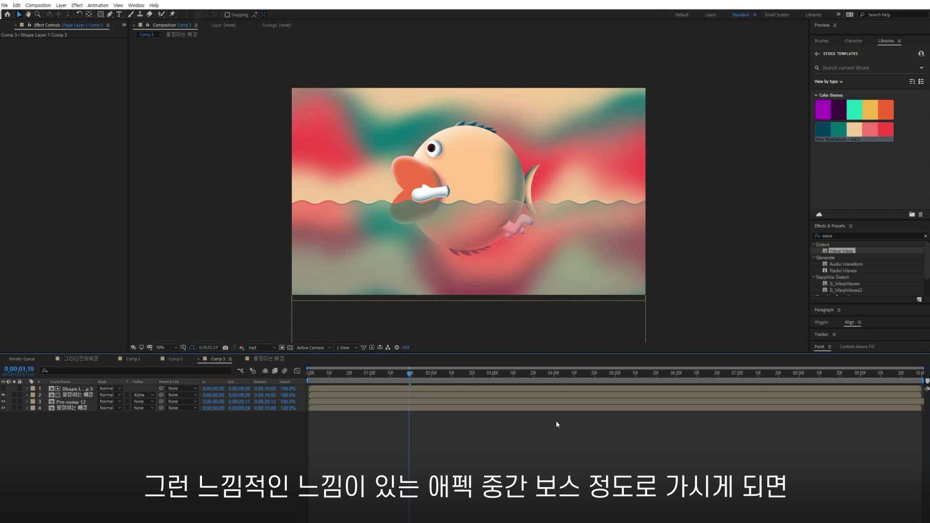
- Scrub through Comp 3 and the earlier Comp 2 version to compare their water and background motion
drag(419, 374, 518, 386)
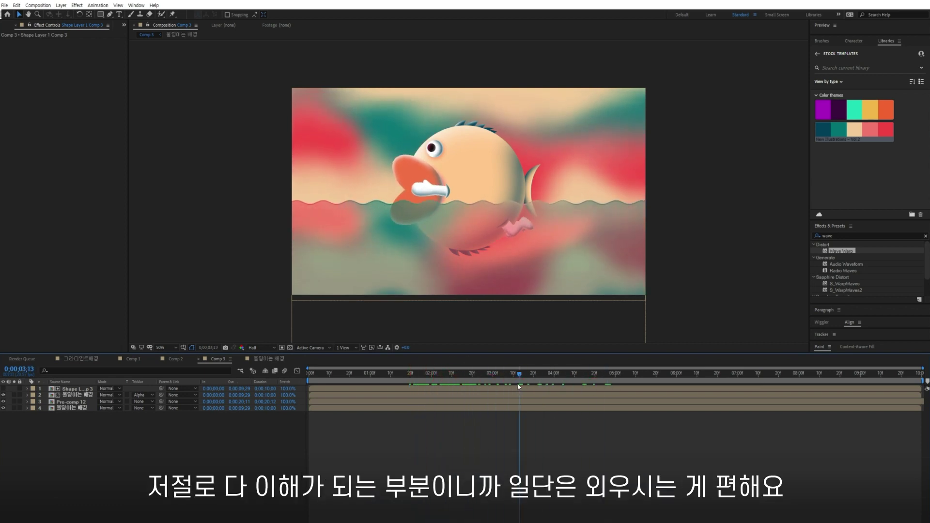
drag(383, 380, 608, 380)
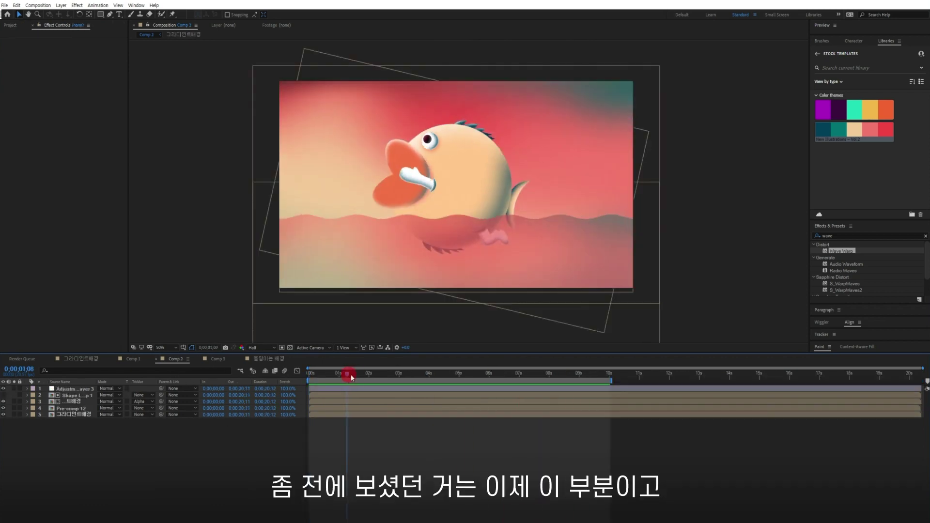
drag(343, 378, 398, 379)
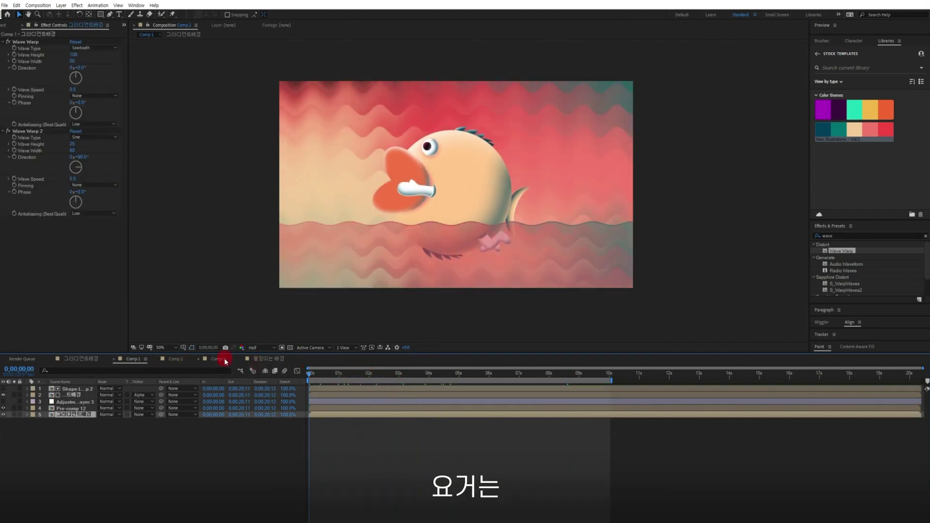
- Return to Comp 3 and apply Wave Warp to the bottommost 울렁이는 배경 layer
click(218, 359)
click(74, 408)
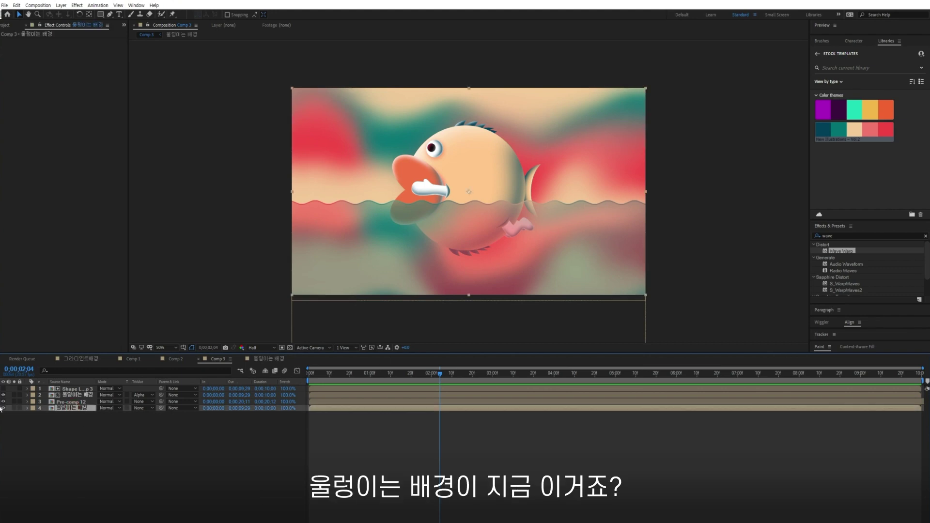
click(3, 408)
click(4, 408)
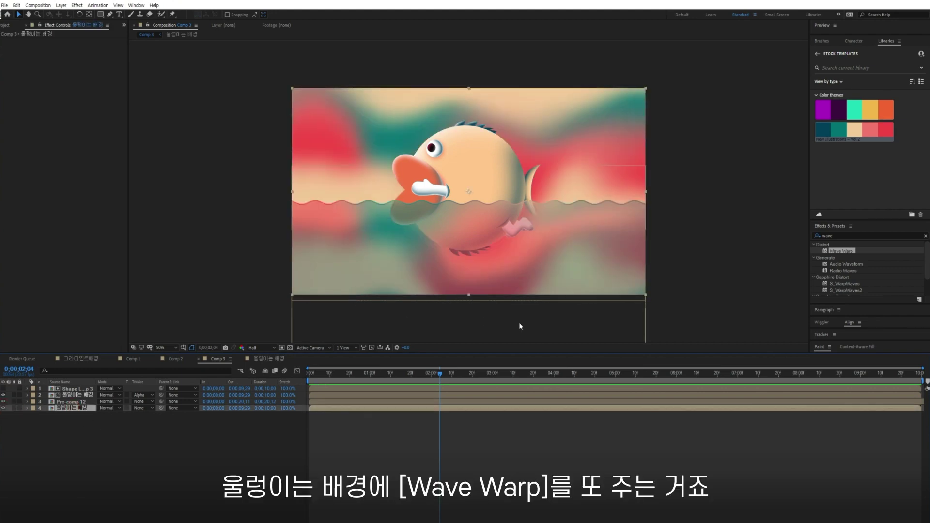
double_click(842, 252)
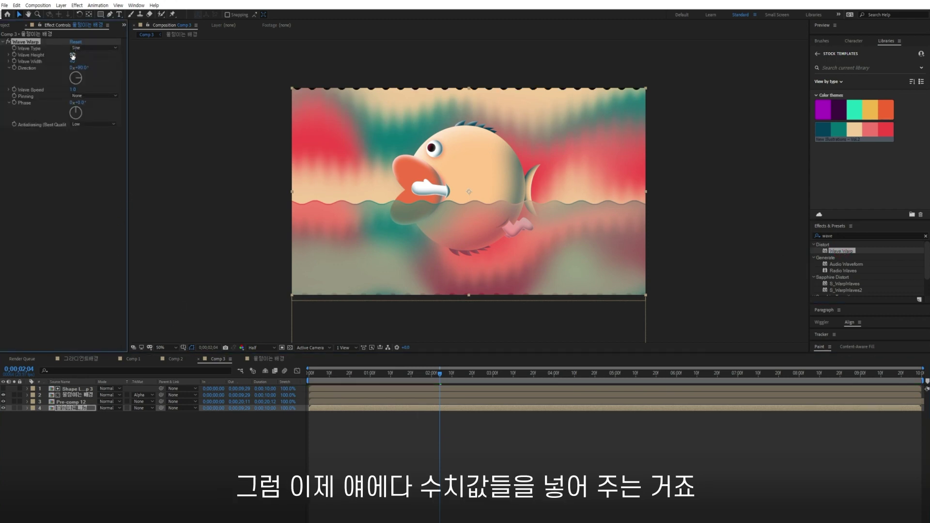
- Set the Wave Warp on the bottommost background layer to the Sawtooth wave type with a wave height of 110
key(F2)
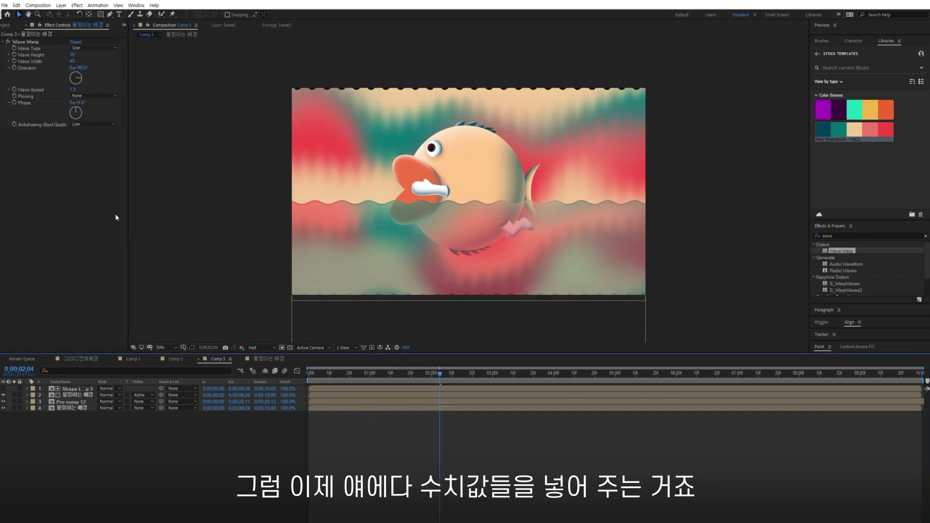
click(88, 48)
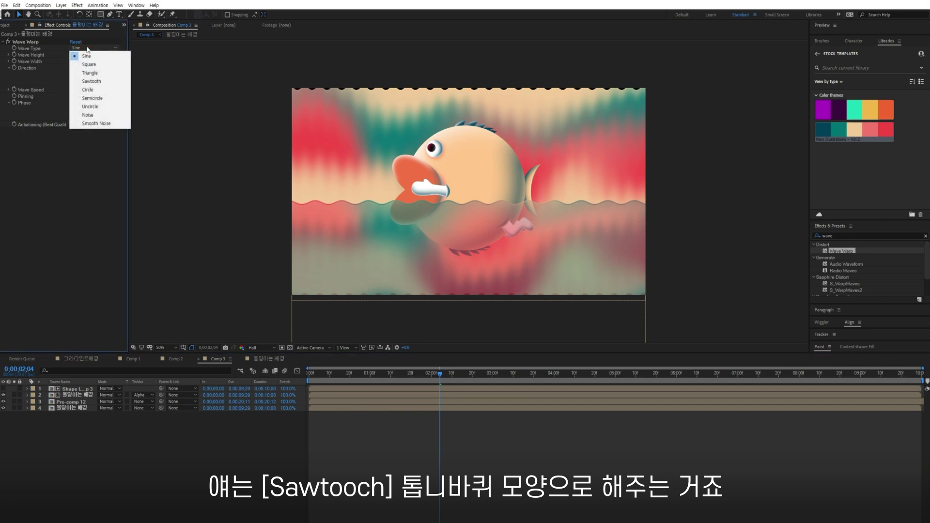
click(88, 80)
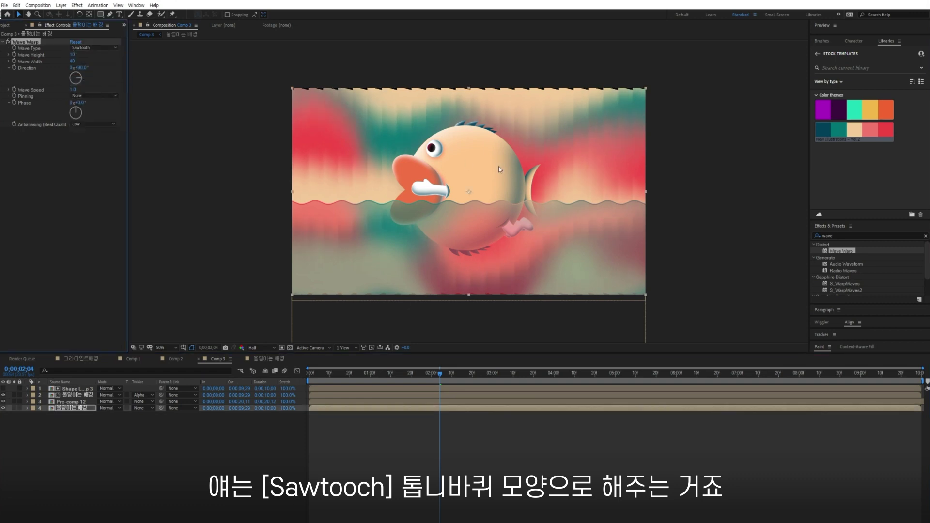
click(73, 55)
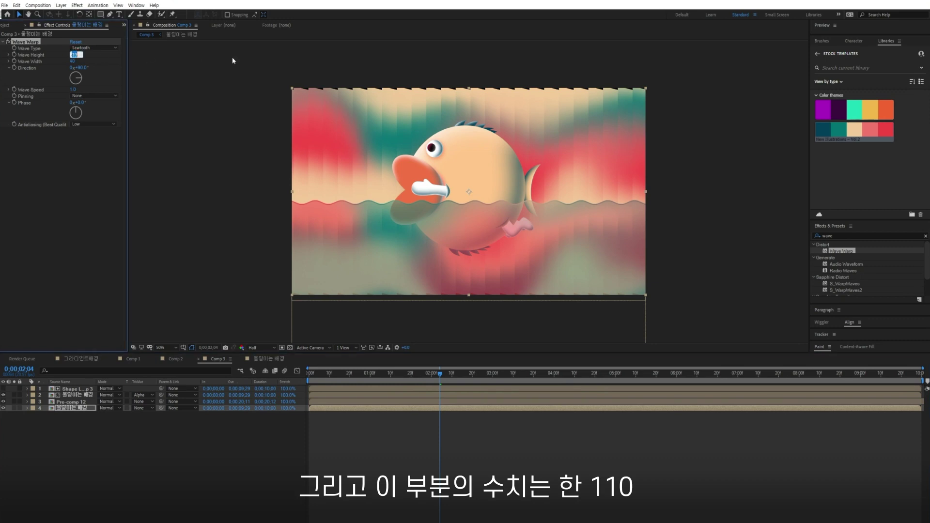
text(110)
key(Return)
- Set the Sawtooth Wave Warp's wave width to 50 and its direction to 0°
click(74, 62)
text(50)
key(Return)
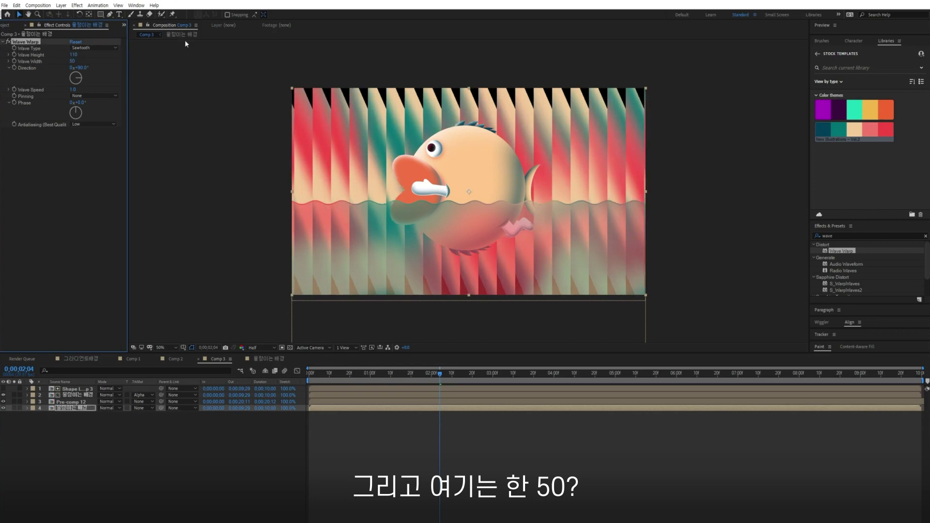
click(81, 68)
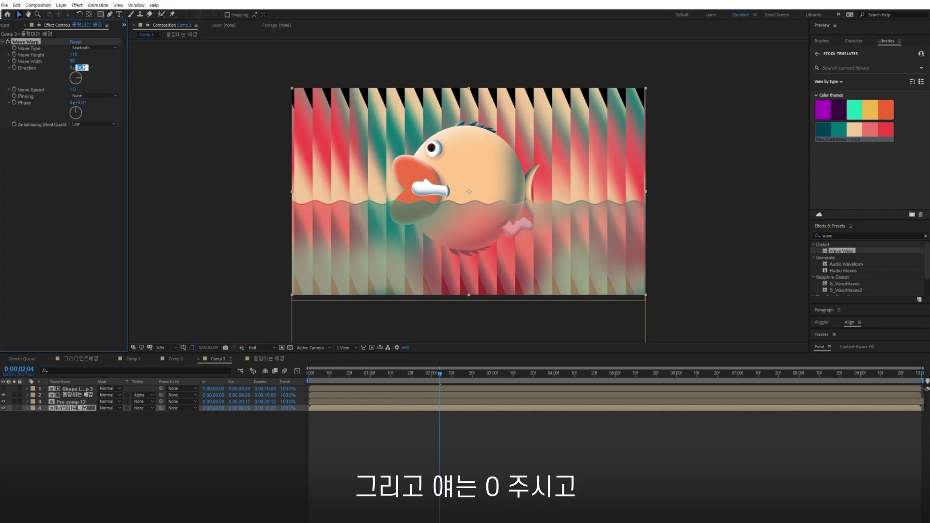
text(0)
key(Return)
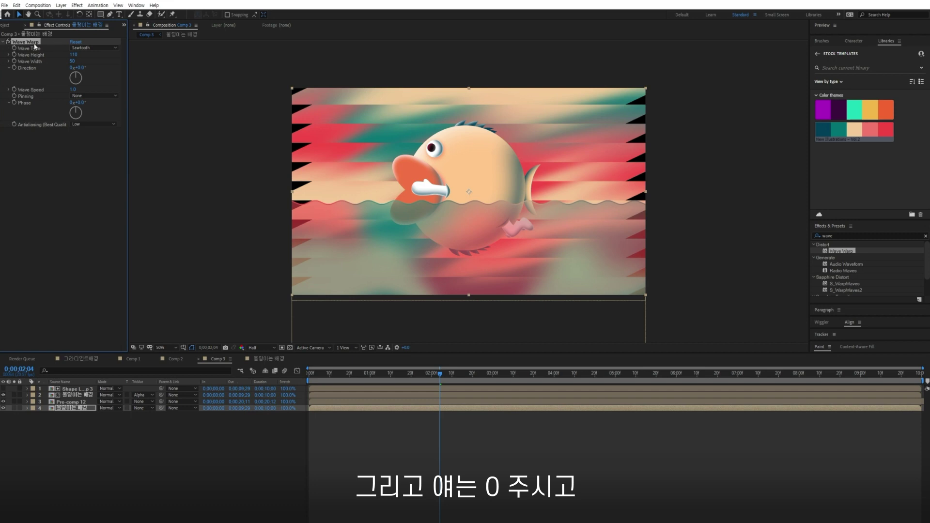
- Duplicate the Wave Warp effect and set the copy to Sine with a wave height of 25 and a larger wave width
key(ctrl+d)
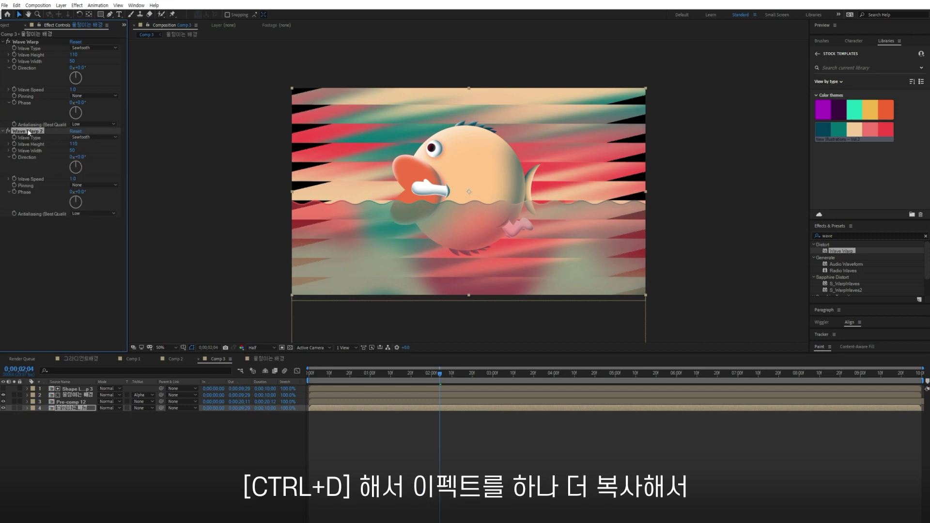
click(95, 138)
click(88, 146)
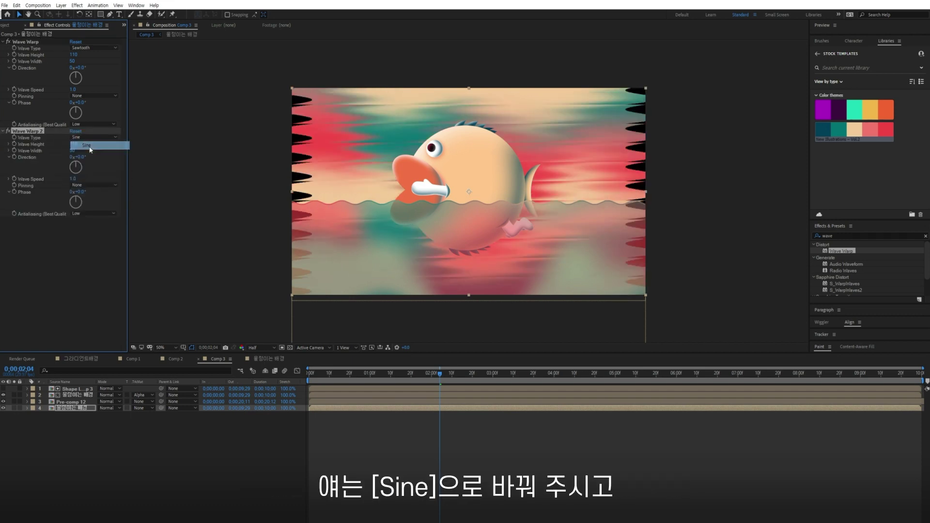
click(75, 144)
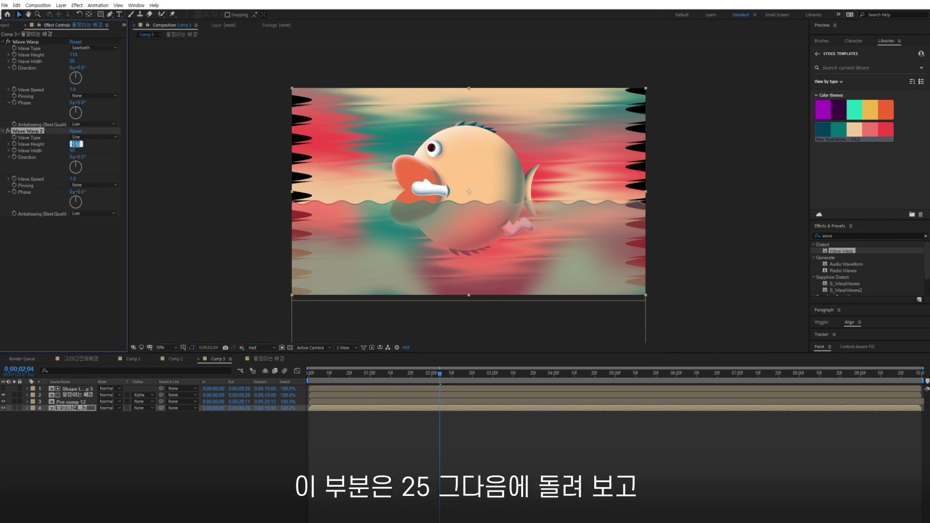
text(25)
key(Return)
drag(77, 150, 122, 150)
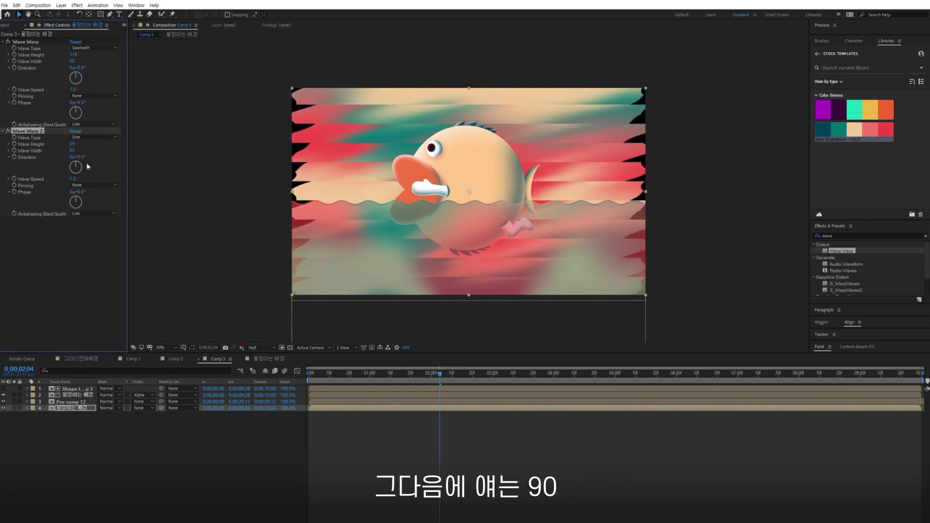
- Set Wave Warp 2's direction to 90° and height to about 16, adjust its width, and lower the first Wave Warp's height to about 79
click(81, 156)
key(Return)
drag(73, 151, 128, 151)
drag(71, 143, 69, 144)
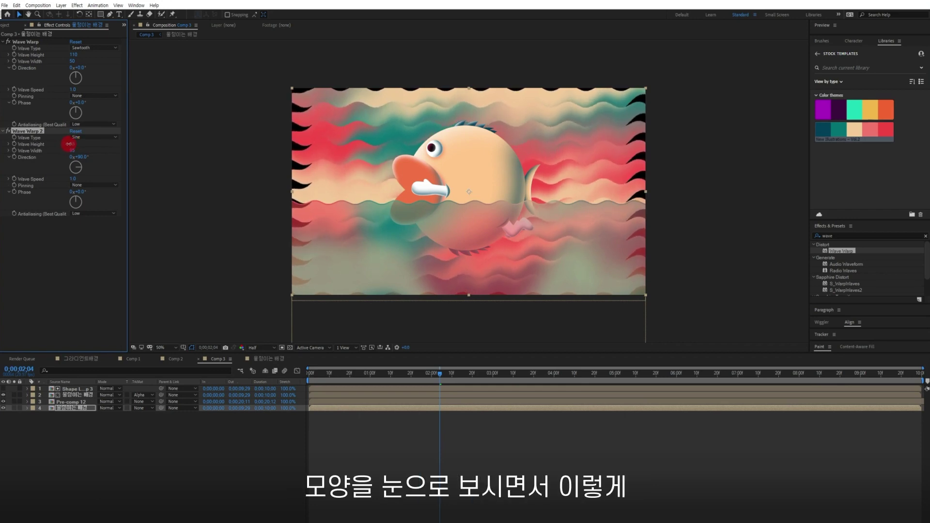
mouse_move(73, 55)
mouse_down()
mouse_move(33, 53)
mouse_move(85, 58)
mouse_up()
- Pre-compose the warped bottommost background layer as 울렁이는 배경 Comp 1, moving all attributes into the new composition
click(107, 410)
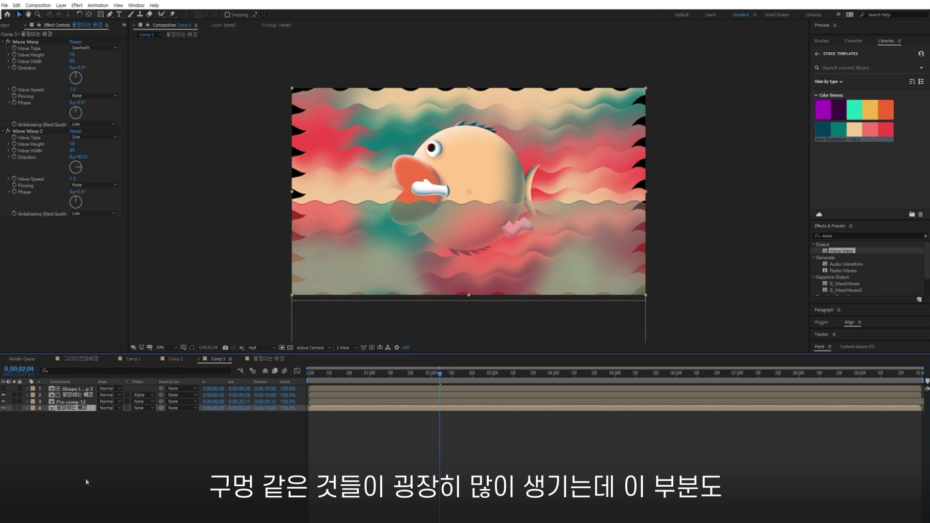
click(80, 413)
click(78, 409)
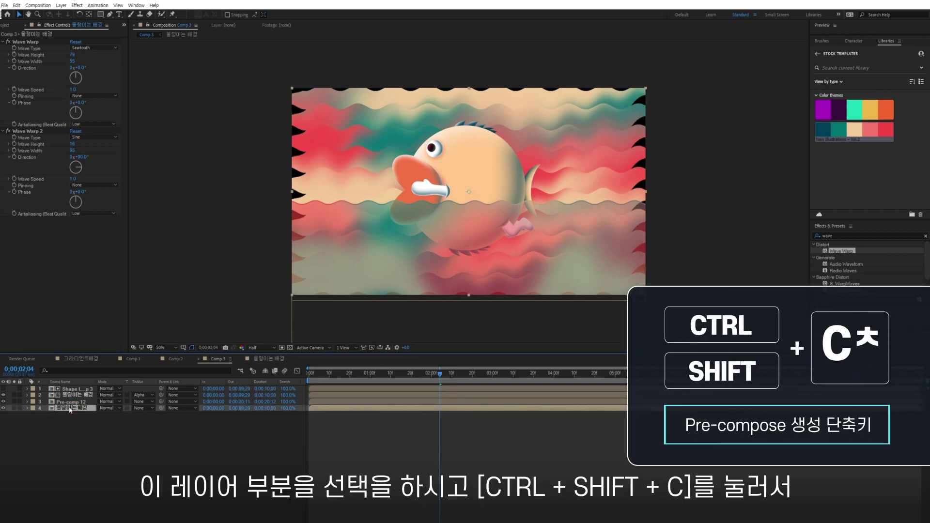
key(ctrl+shift+c)
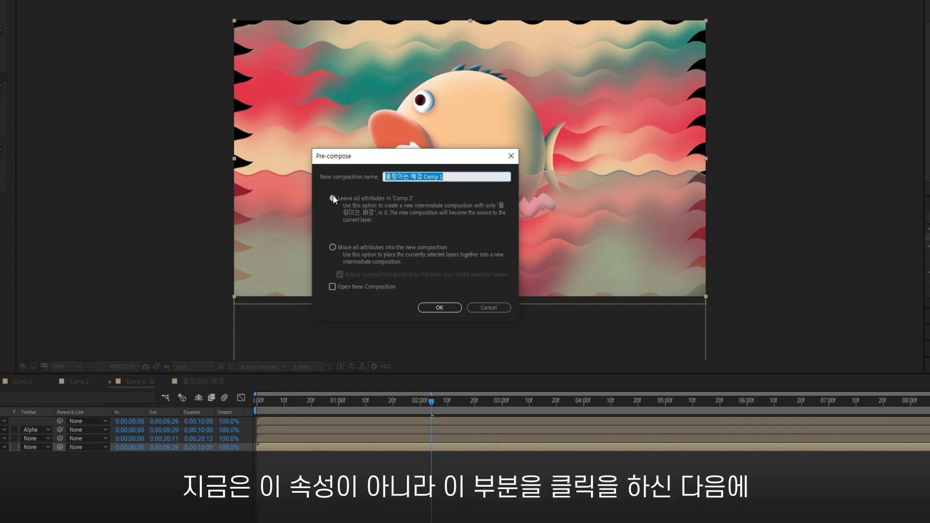
click(333, 249)
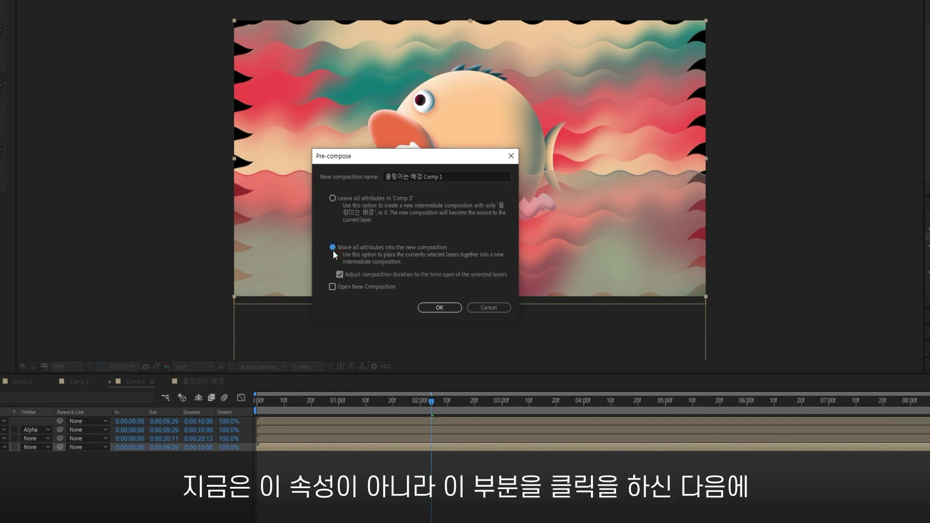
click(440, 311)
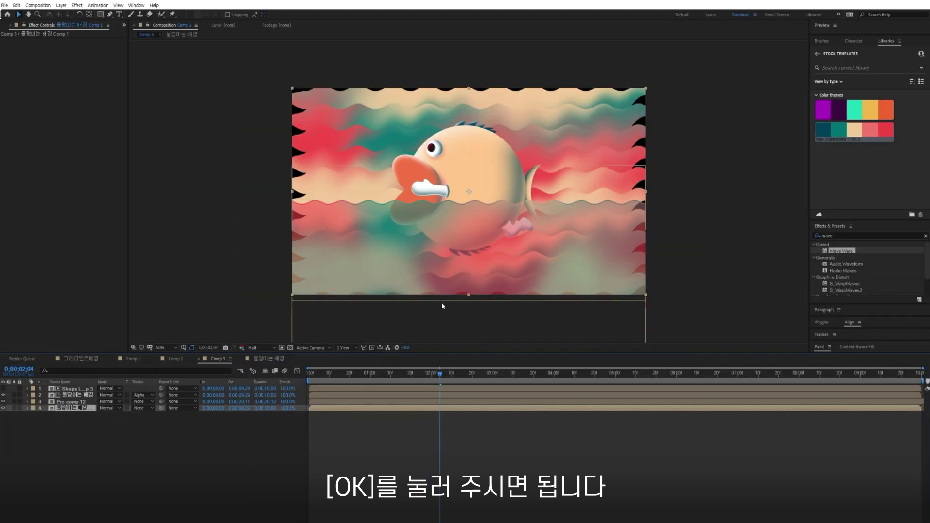
- Scale the pre-composed background layer to 112% so its jagged edges fall outside the frame, and scrub through the animation
key(s)
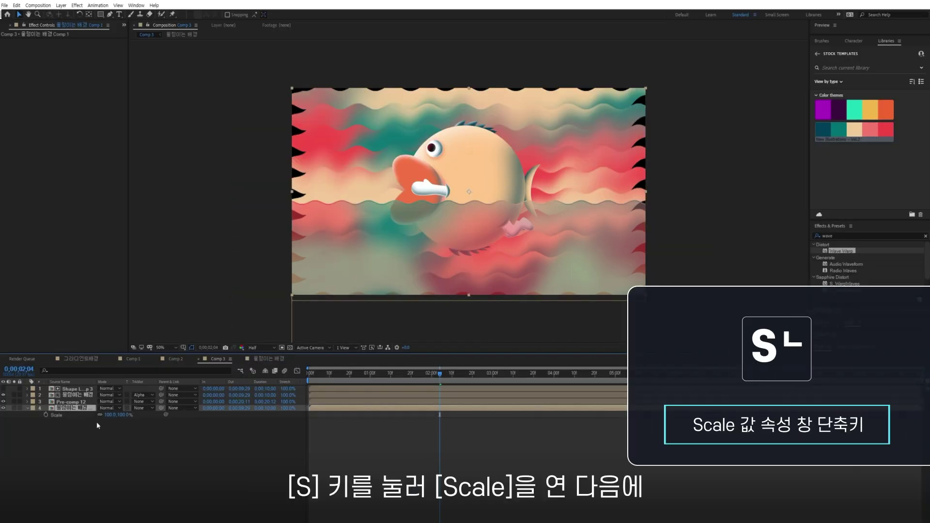
click(124, 415)
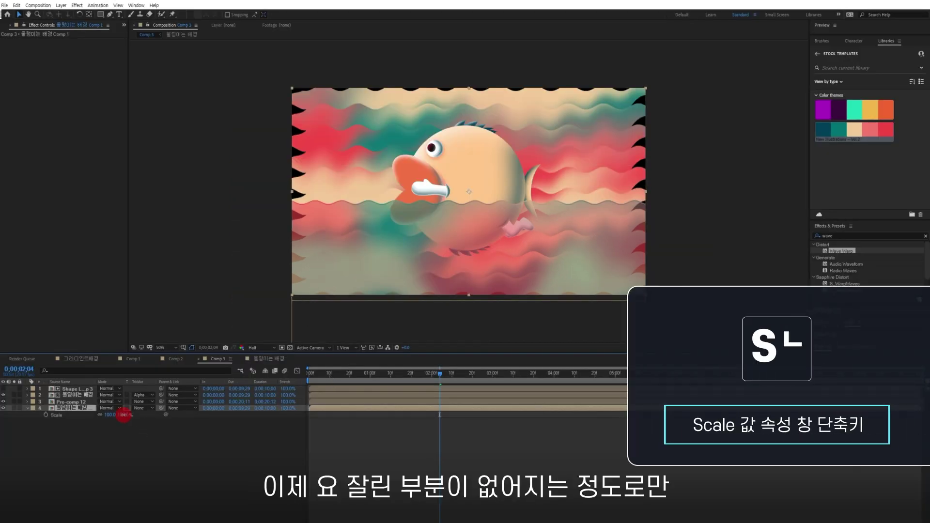
drag(124, 415, 126, 415)
click(150, 458)
drag(318, 378, 468, 385)
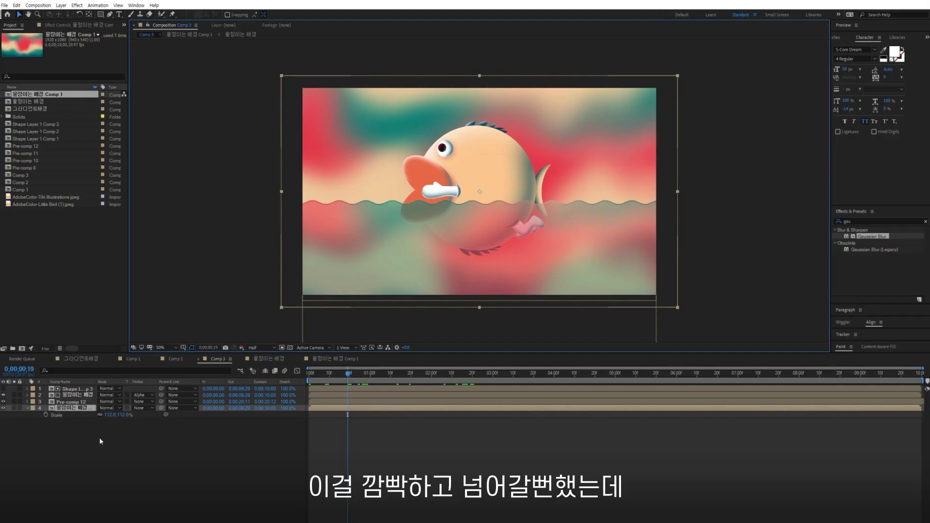
- Open the second layer's 울렁이는 배경 composition, turn off Guide Layer for its color palette image, and return to Comp 3
click(100, 438)
click(87, 397)
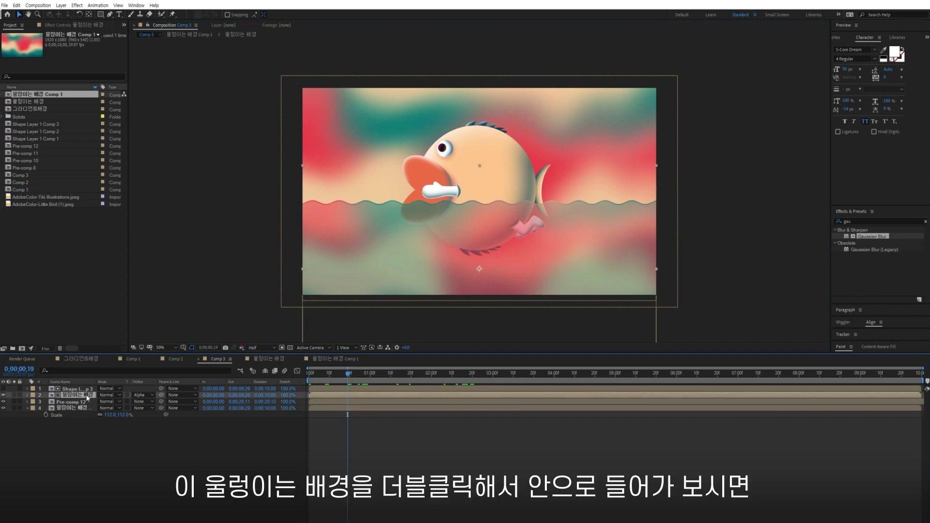
double_click(88, 396)
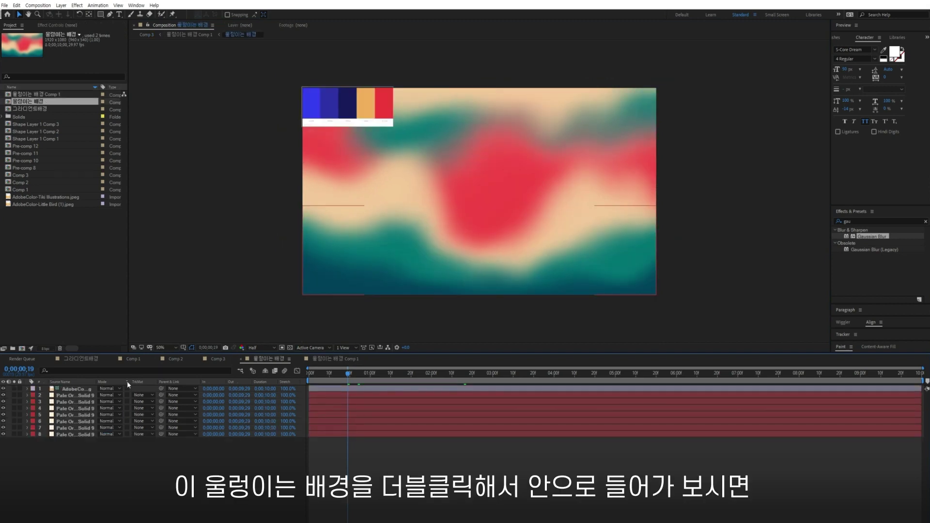
click(80, 390)
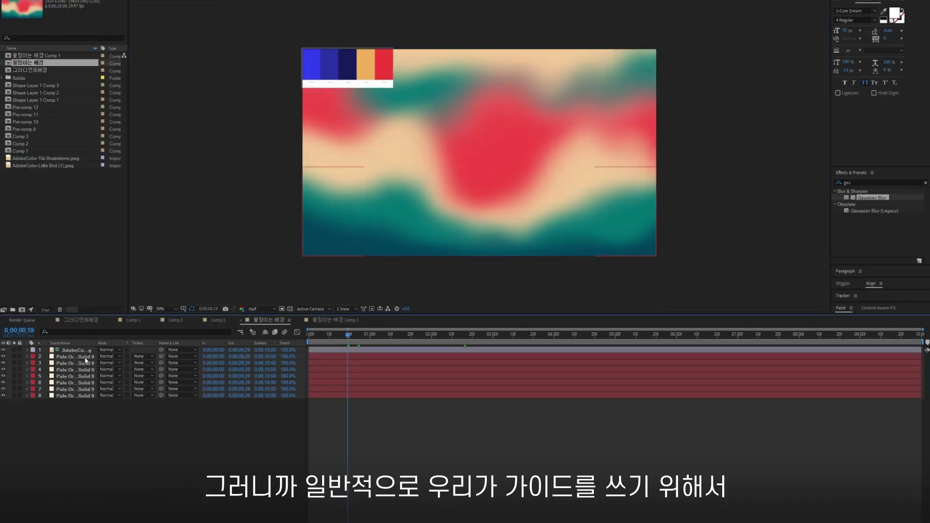
click(74, 349)
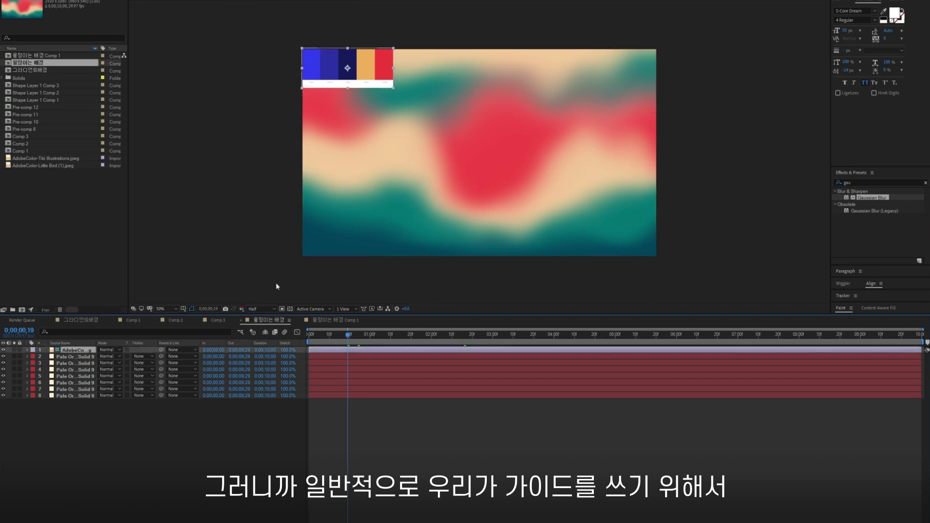
right_click(70, 350)
click(90, 199)
click(382, 443)
key(Tab)
click(308, 422)
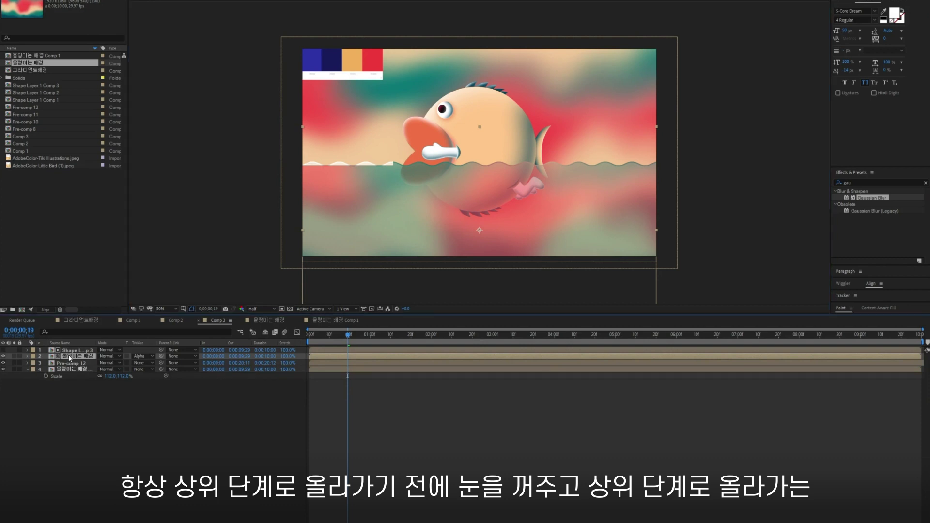
- Reopen the 울렁이는 배경 composition, hide the color palette image layer, and go back up to Comp 3
double_click(70, 357)
key(Tab)
click(295, 426)
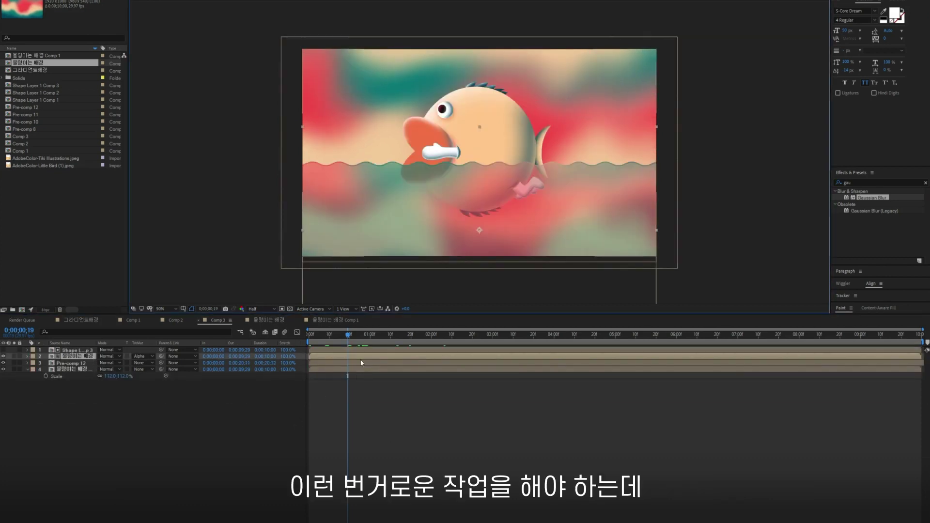
- In the 울렁이는 배경 composition, make the color palette image a guide layer and turn its visibility back on
double_click(338, 358)
right_click(77, 349)
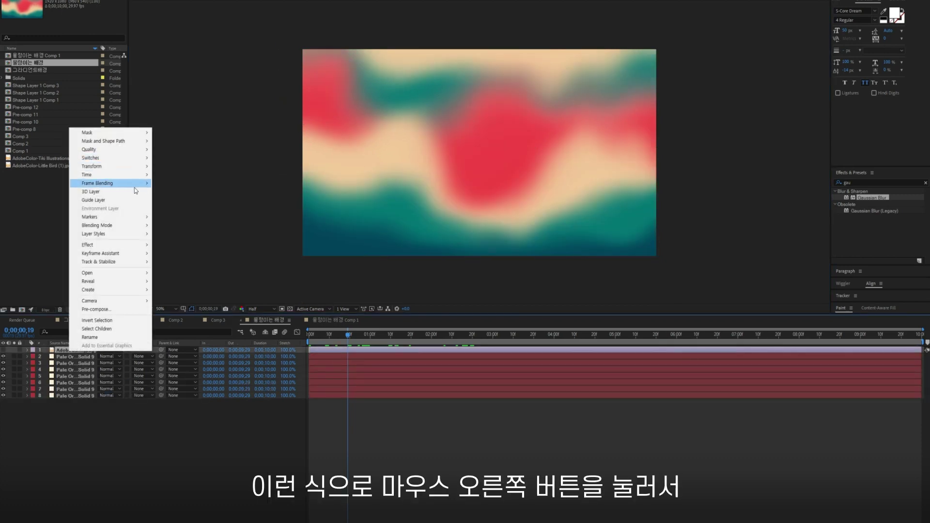
click(93, 200)
click(4, 350)
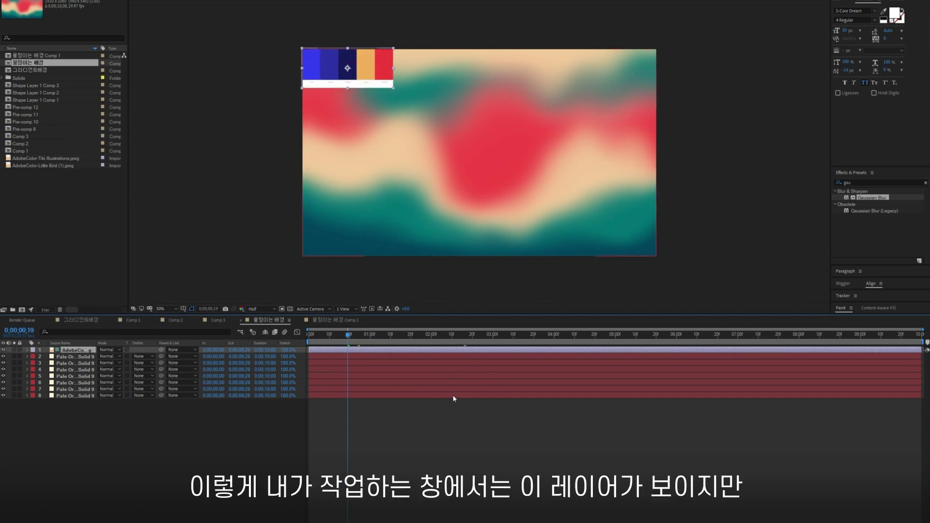
- Return to Comp 3 to check whether the color palette guide layer shows in the parent composition
click(475, 438)
key(Tab)
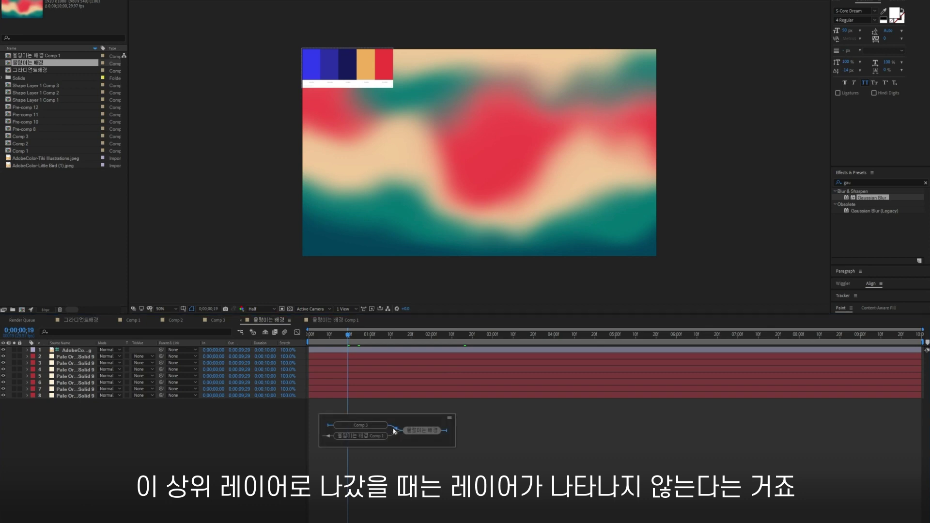
click(361, 426)
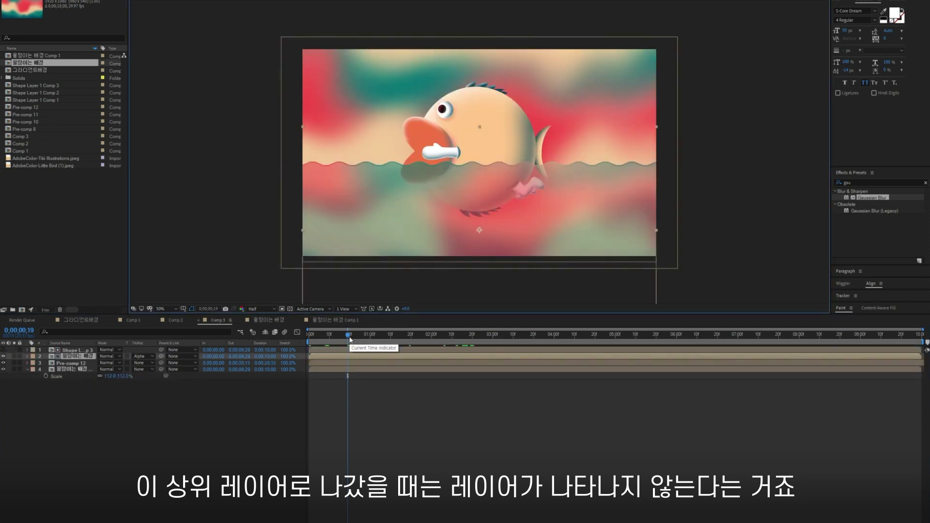